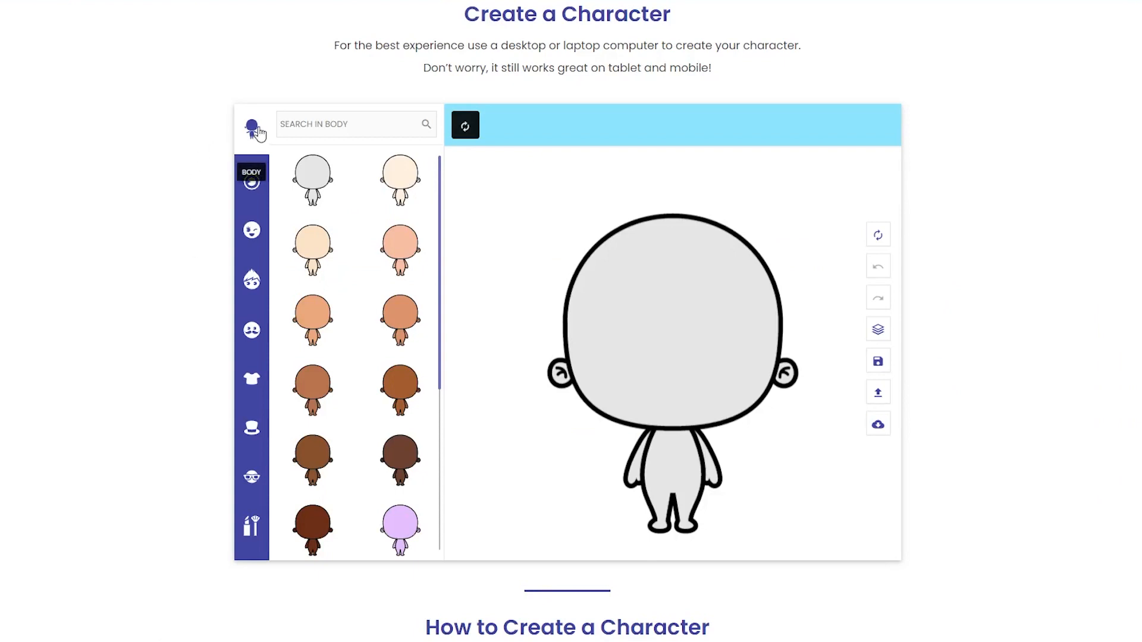
Give the character the light tan body, Body - 5
{"action": "left_click", "coordinate": [309, 314]}
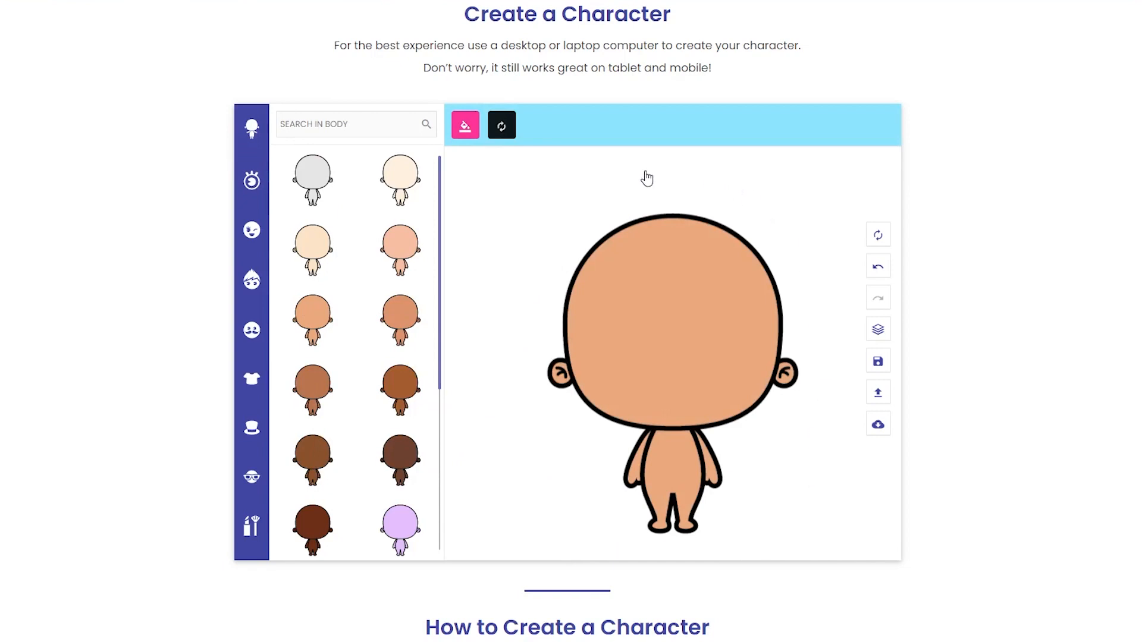
Recolor the skin of the character's body to light blue #bff1ff
{"action": "left_click", "coordinate": [466, 126]}
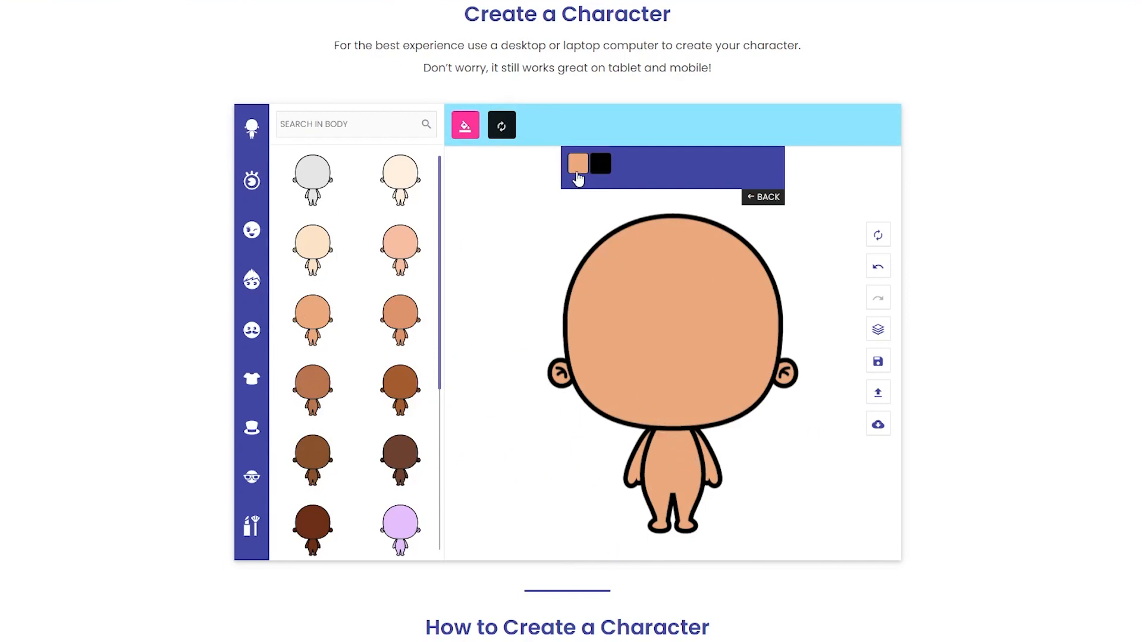
{"action": "left_click", "coordinate": [579, 166]}
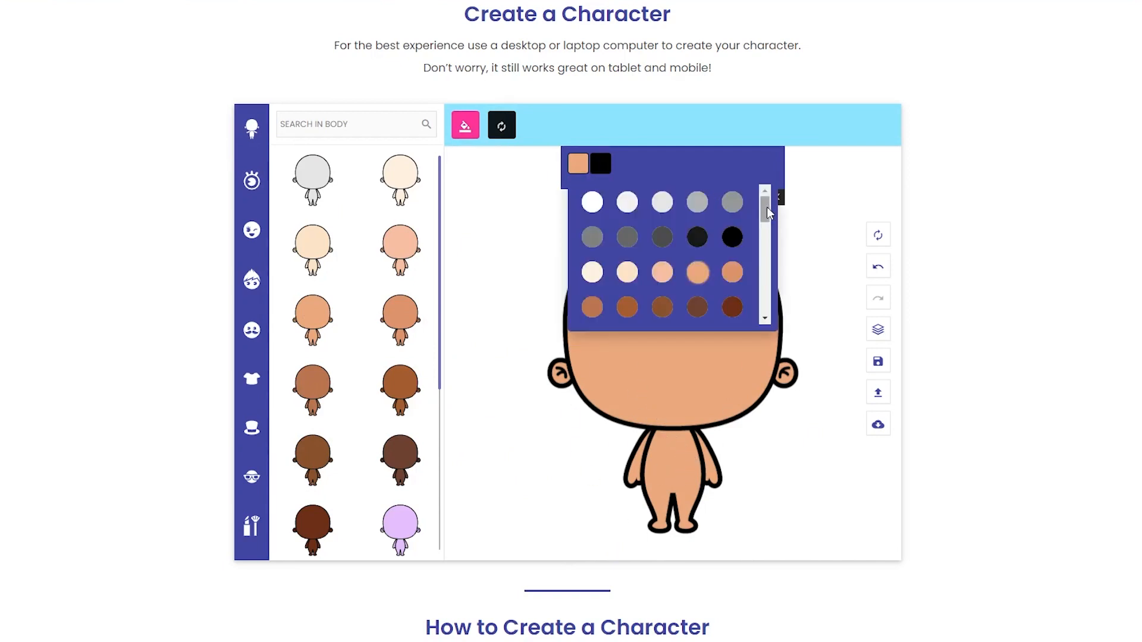
{"action": "left_click_drag", "start_coordinate": [766, 207], "coordinate": [768, 247]}
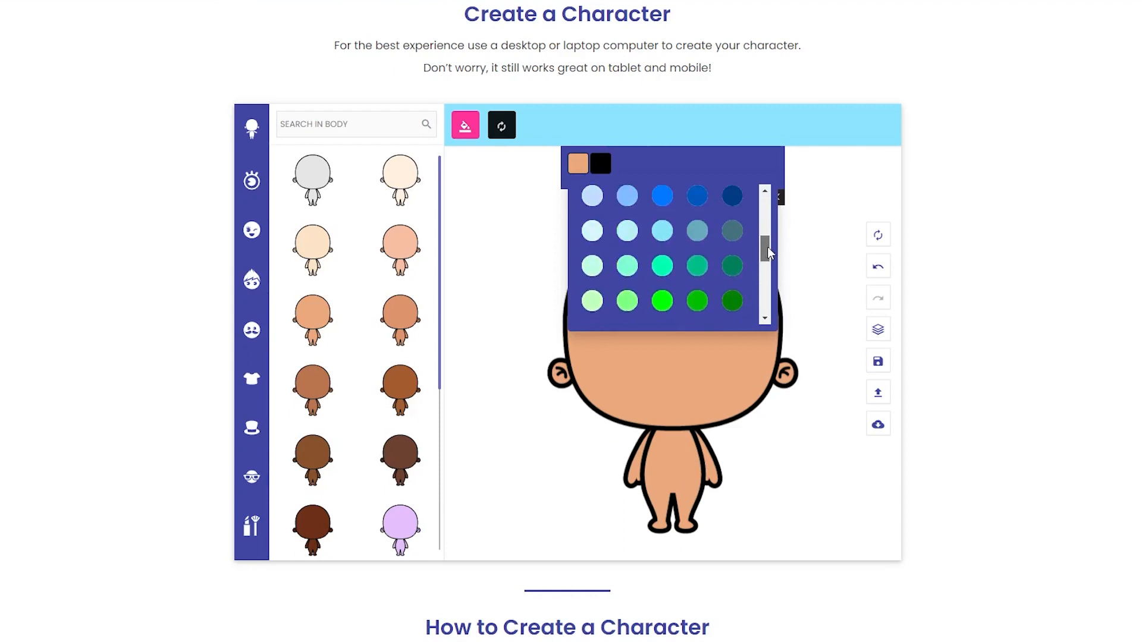
{"action": "left_click", "coordinate": [629, 247]}
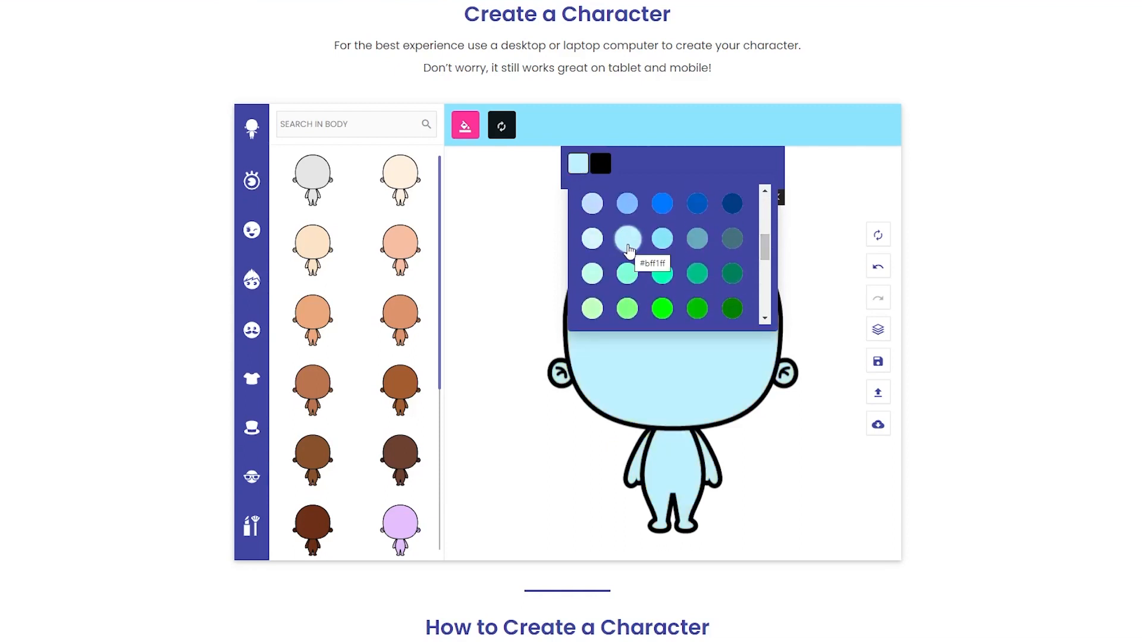
{"action": "left_click", "coordinate": [643, 164]}
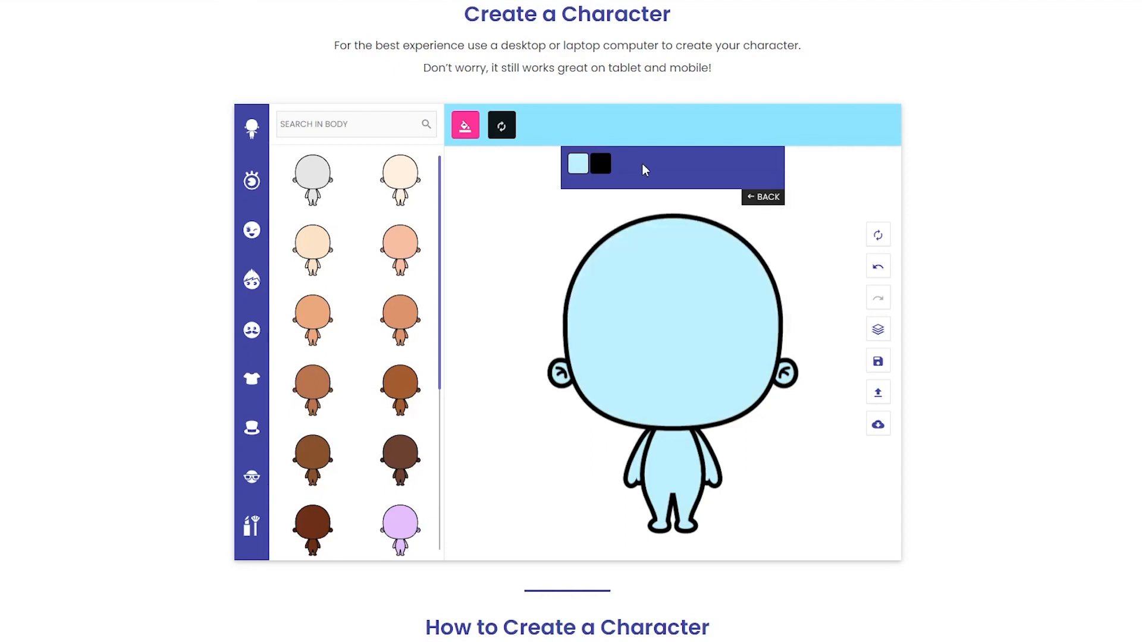
Recolor the black outline of the character's body to a muted grey-blue and close the color options
{"action": "left_click", "coordinate": [601, 165]}
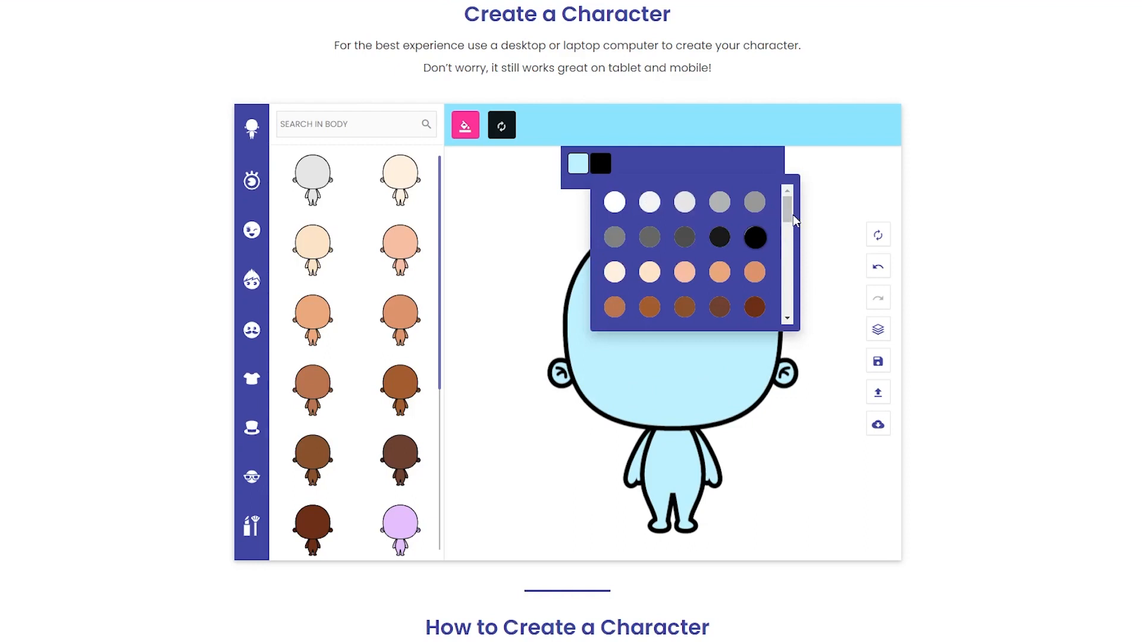
{"action": "left_click_drag", "start_coordinate": [790, 213], "coordinate": [789, 244]}
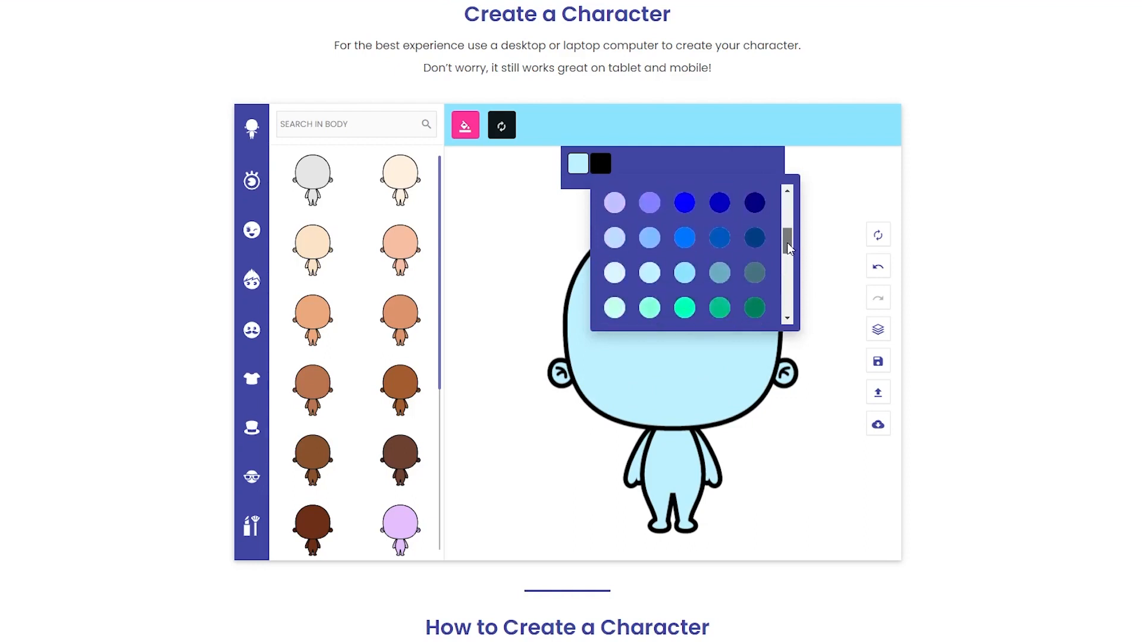
{"action": "left_click", "coordinate": [719, 272]}
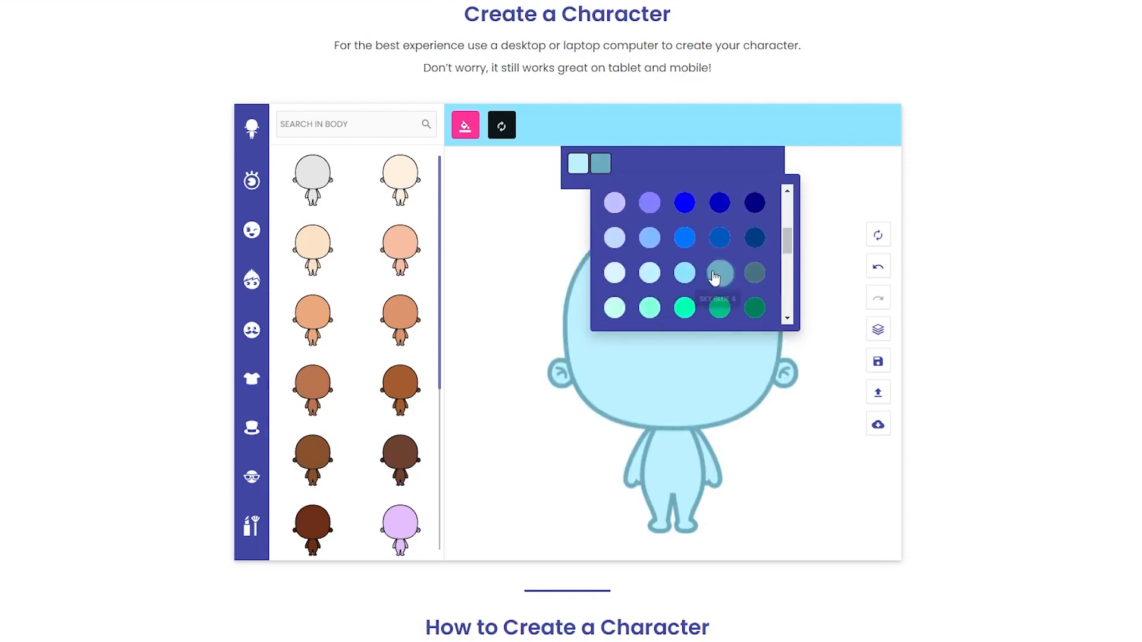
{"action": "left_click", "coordinate": [510, 282]}
{"action": "left_click", "coordinate": [769, 200]}
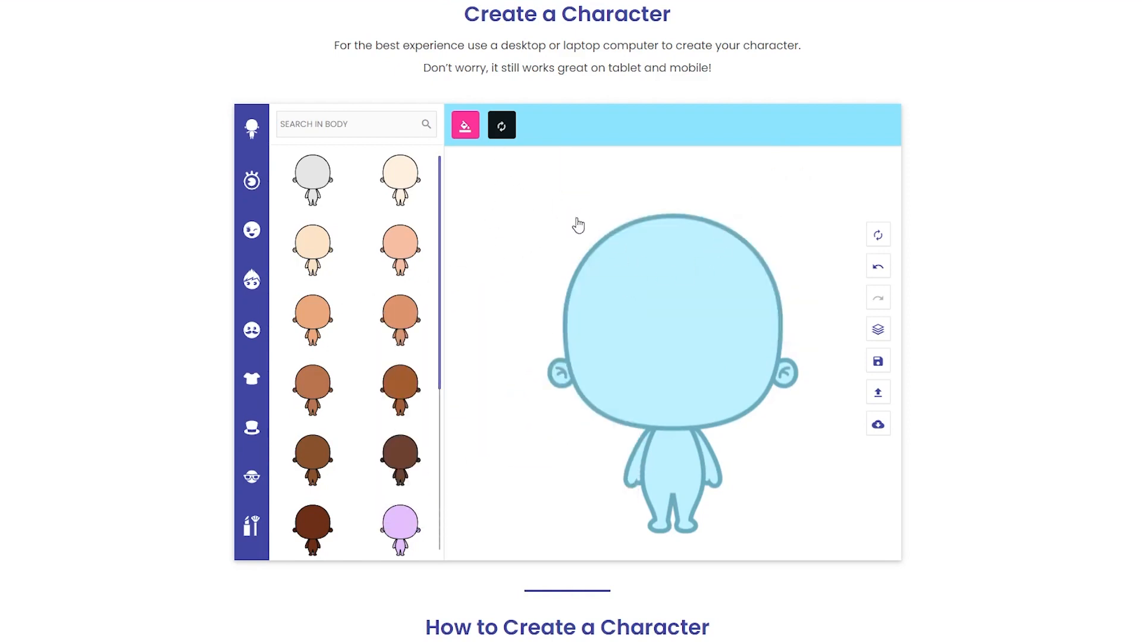
Reset the body to its original tan skin and black outline colors
{"action": "mouse_move", "coordinate": [337, 332]}
{"action": "mouse_move", "coordinate": [313, 308]}
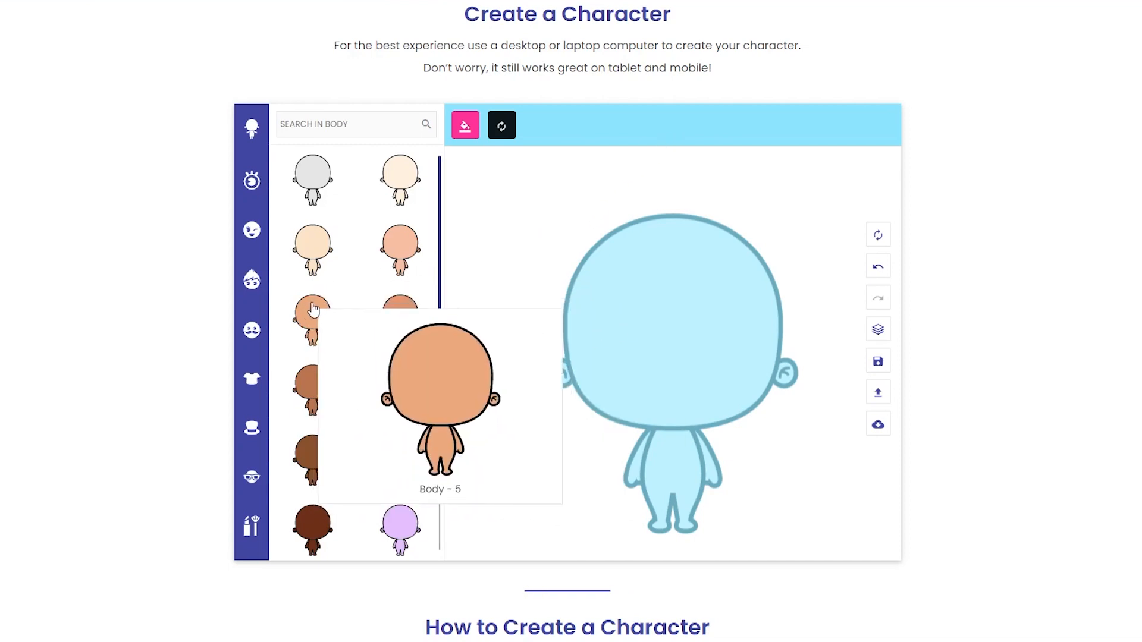
{"action": "left_click", "coordinate": [504, 131]}
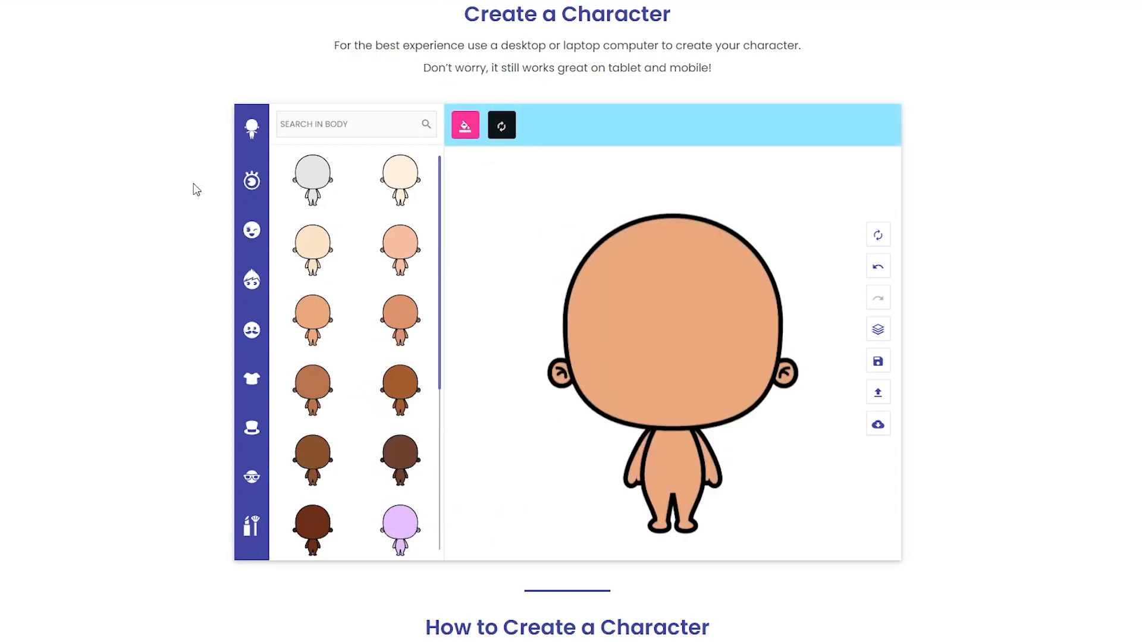
Browse the eye styles and add the open Eyes - Classic from the Classic Eyes category to the character
{"action": "left_click", "coordinate": [251, 186]}
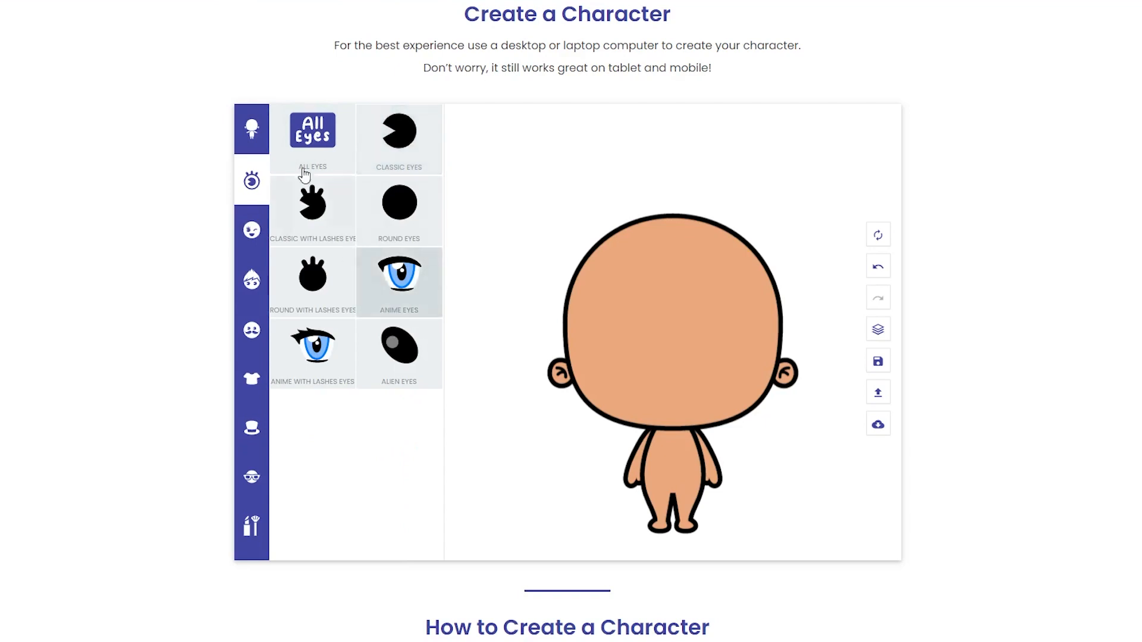
{"action": "left_click", "coordinate": [255, 128]}
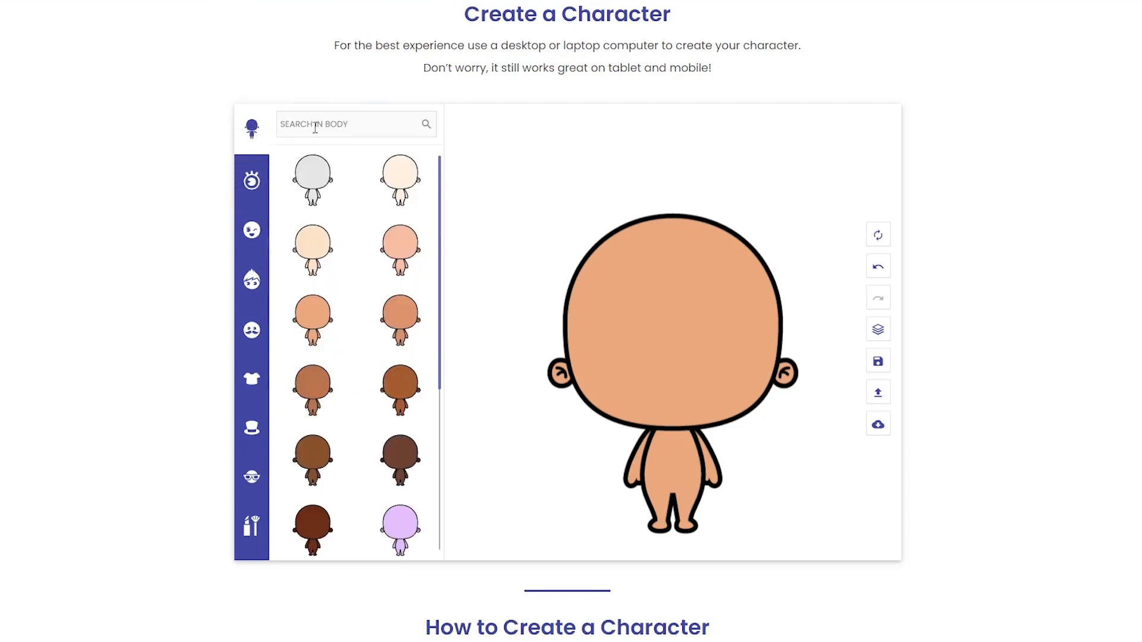
{"action": "left_click", "coordinate": [251, 181]}
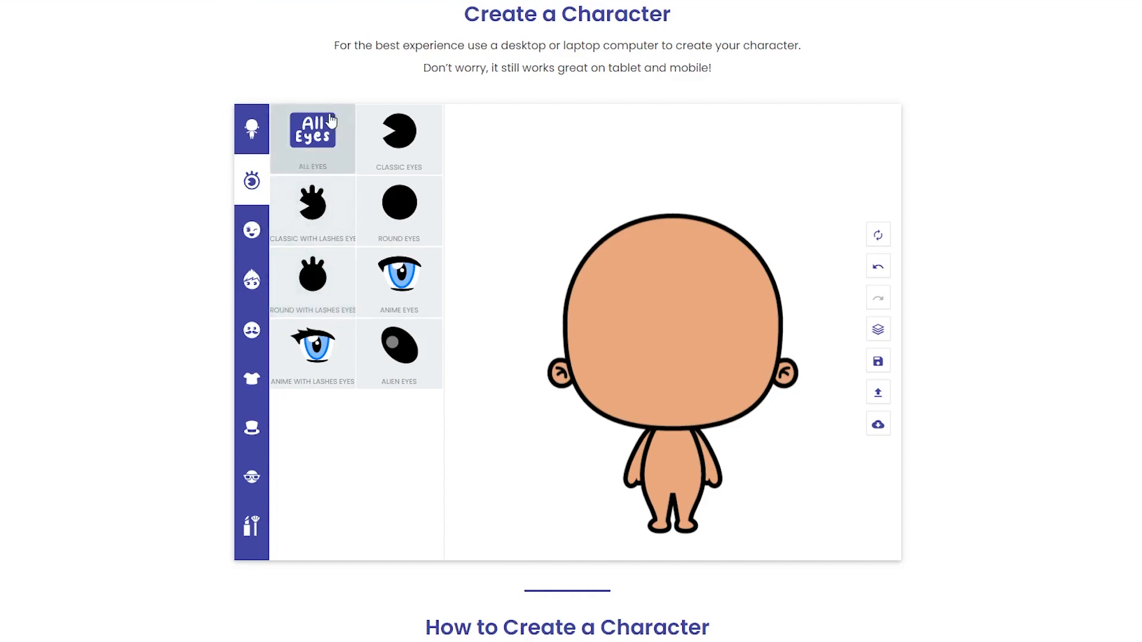
{"action": "left_click", "coordinate": [315, 142]}
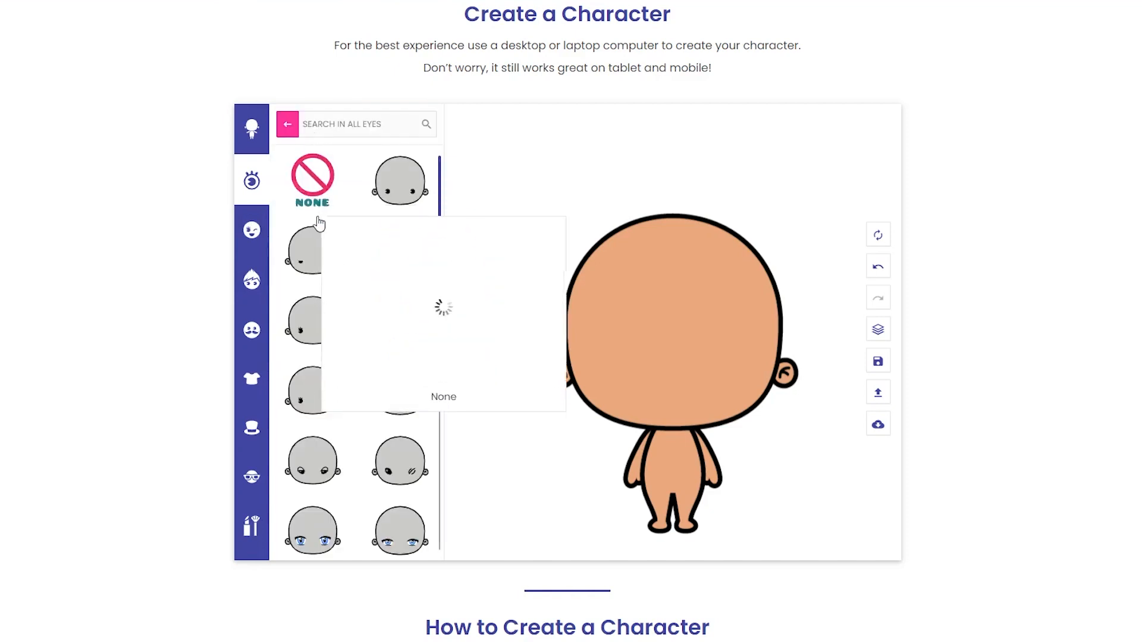
{"action": "mouse_move", "coordinate": [441, 178]}
{"action": "left_mouse_down"}
{"action": "mouse_move", "coordinate": [423, 407]}
{"action": "mouse_move", "coordinate": [437, 164]}
{"action": "left_mouse_up"}
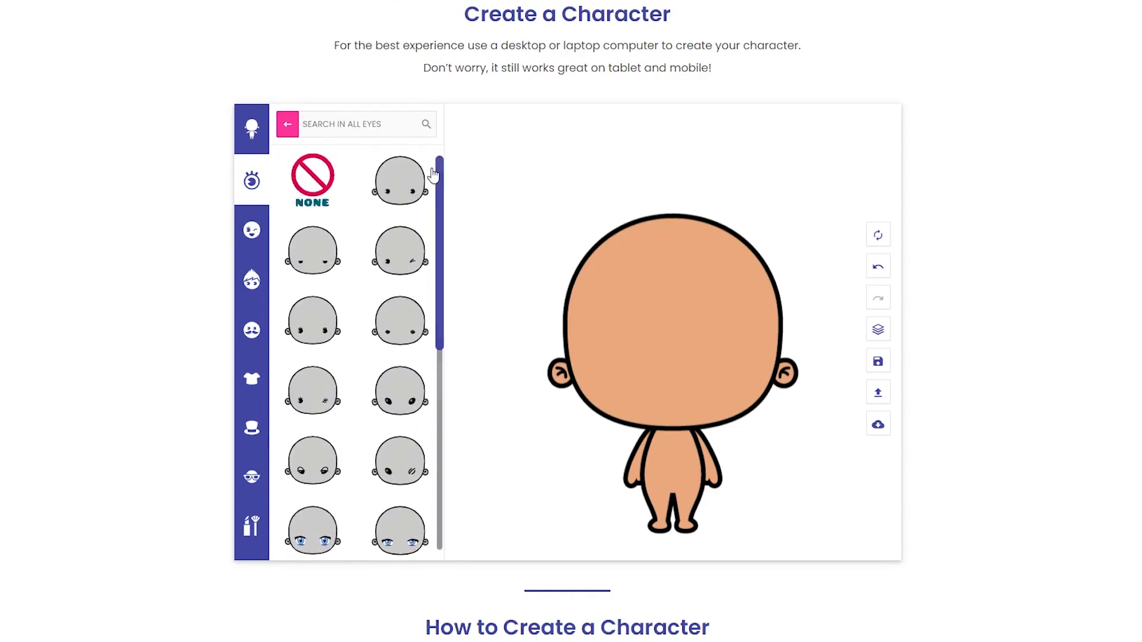
{"action": "left_click", "coordinate": [289, 126]}
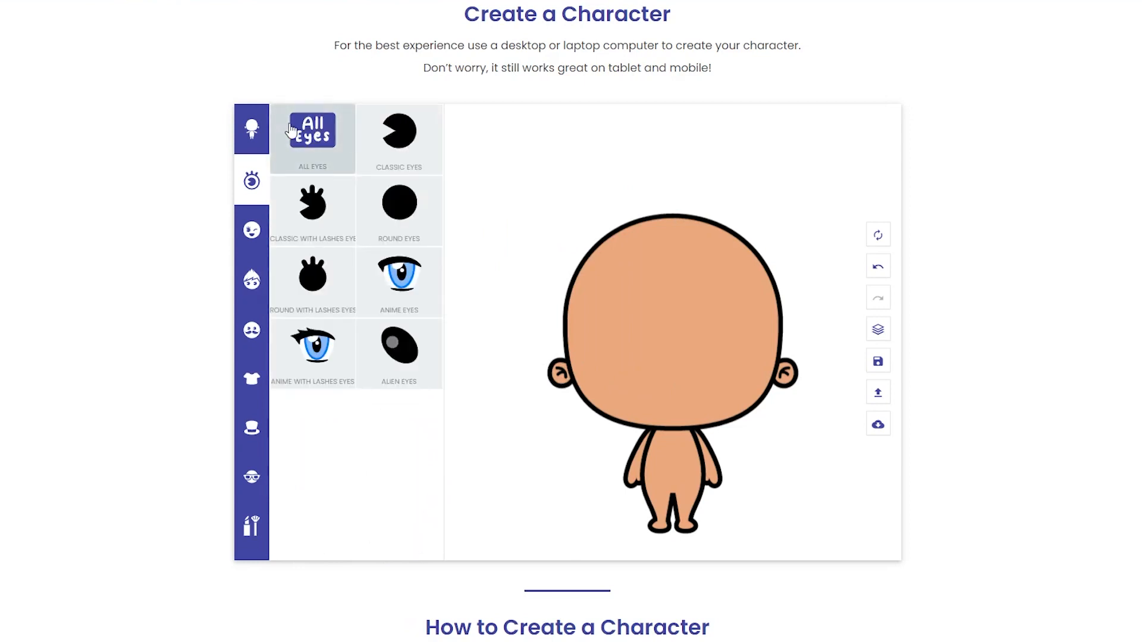
{"action": "left_click", "coordinate": [393, 127]}
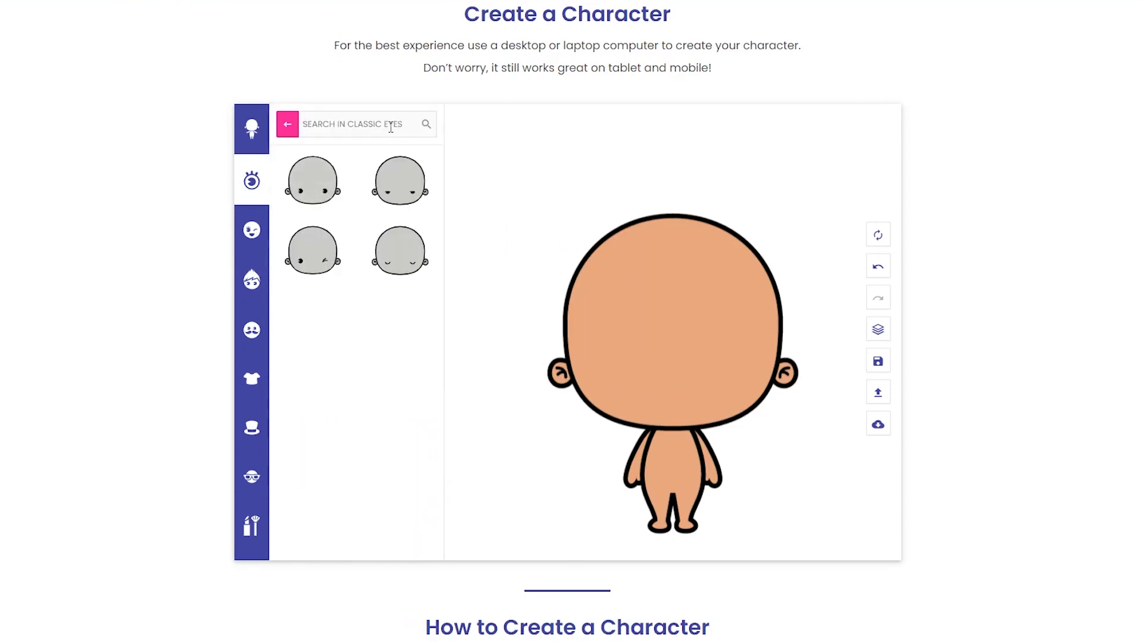
{"action": "mouse_move", "coordinate": [397, 181]}
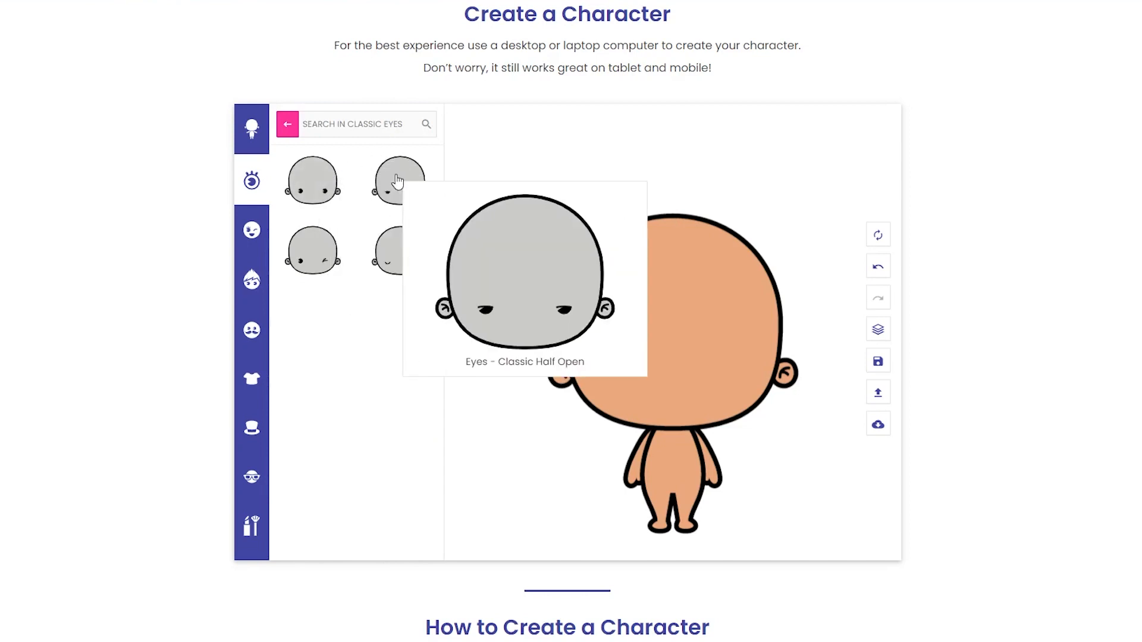
{"action": "mouse_move", "coordinate": [318, 247]}
{"action": "mouse_move", "coordinate": [399, 254]}
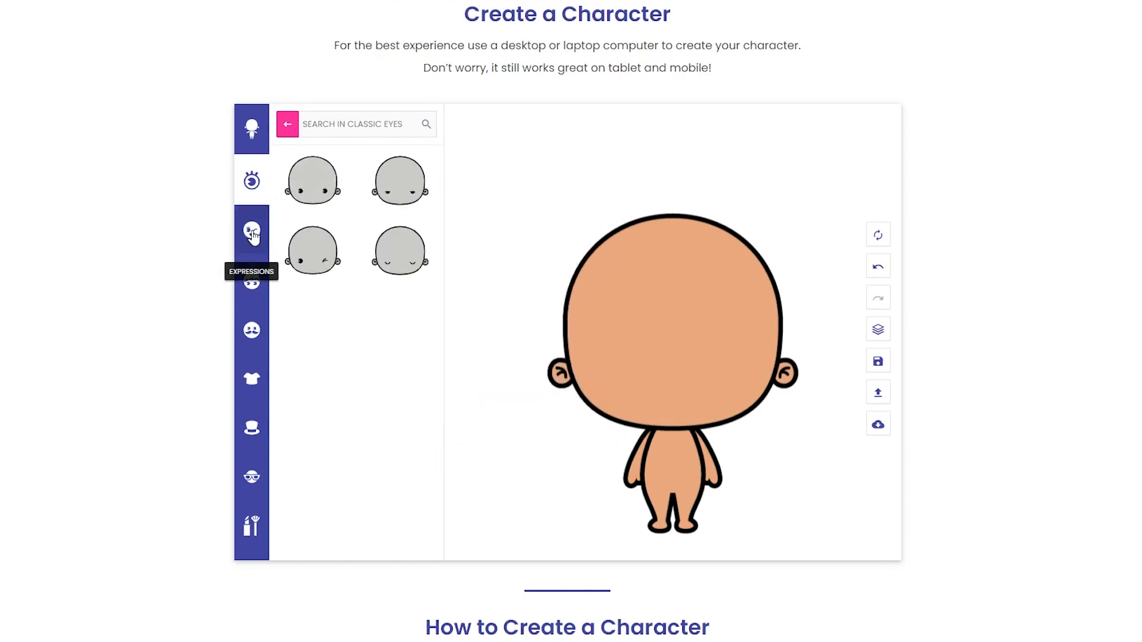
{"action": "left_click", "coordinate": [313, 175]}
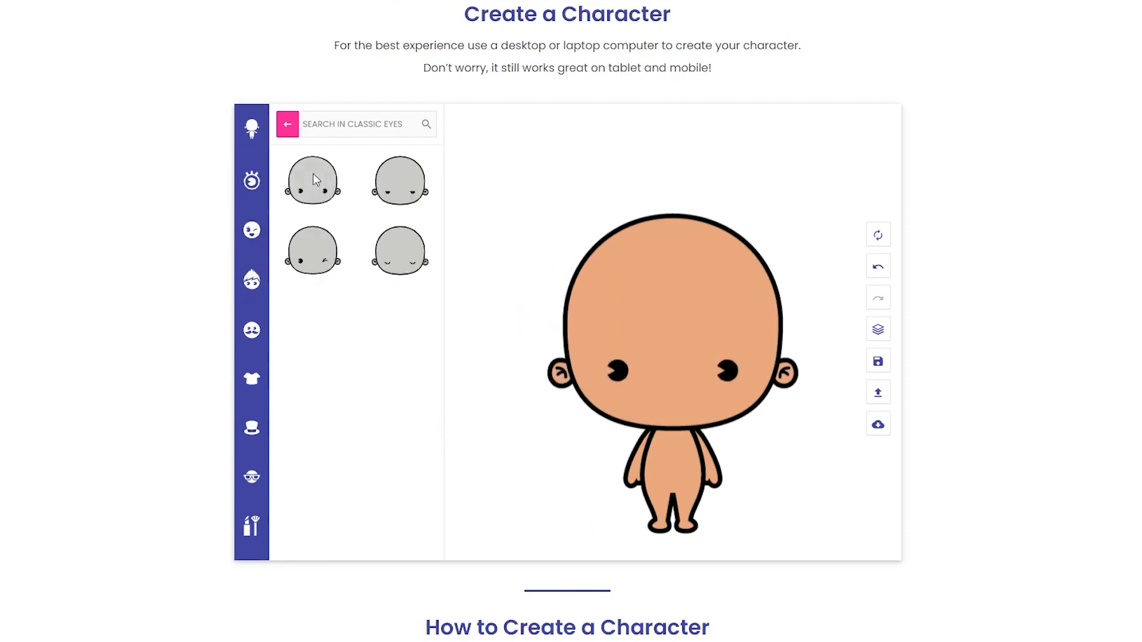
Recolor both of the character's classic eyes from black to dark brown
{"action": "mouse_move", "coordinate": [315, 179]}
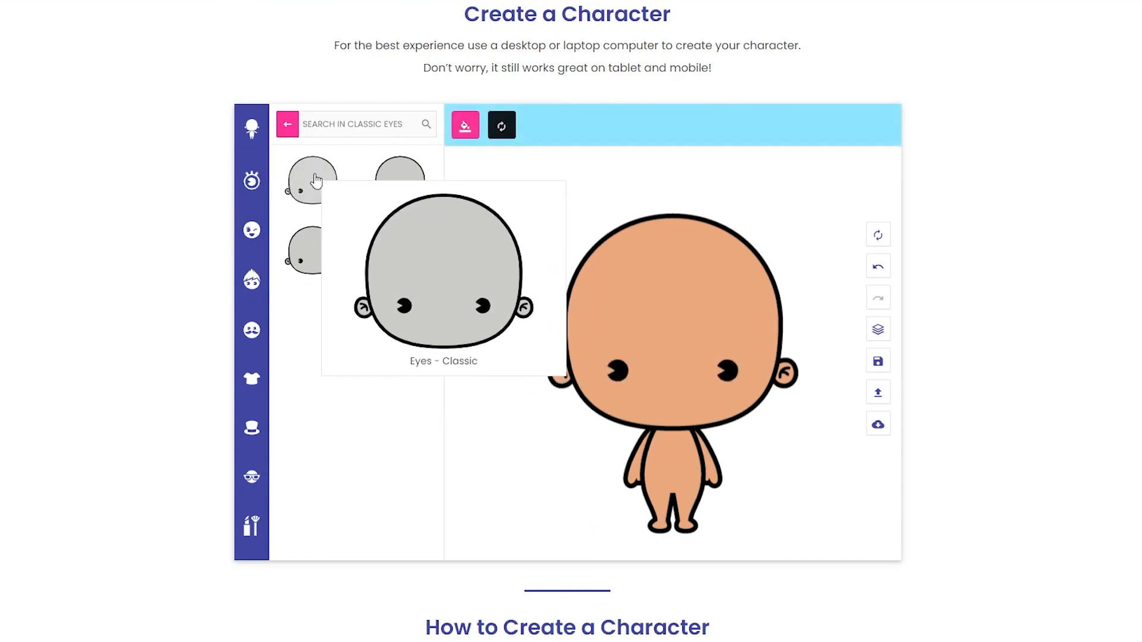
{"action": "left_click", "coordinate": [468, 125]}
{"action": "left_click", "coordinate": [577, 166]}
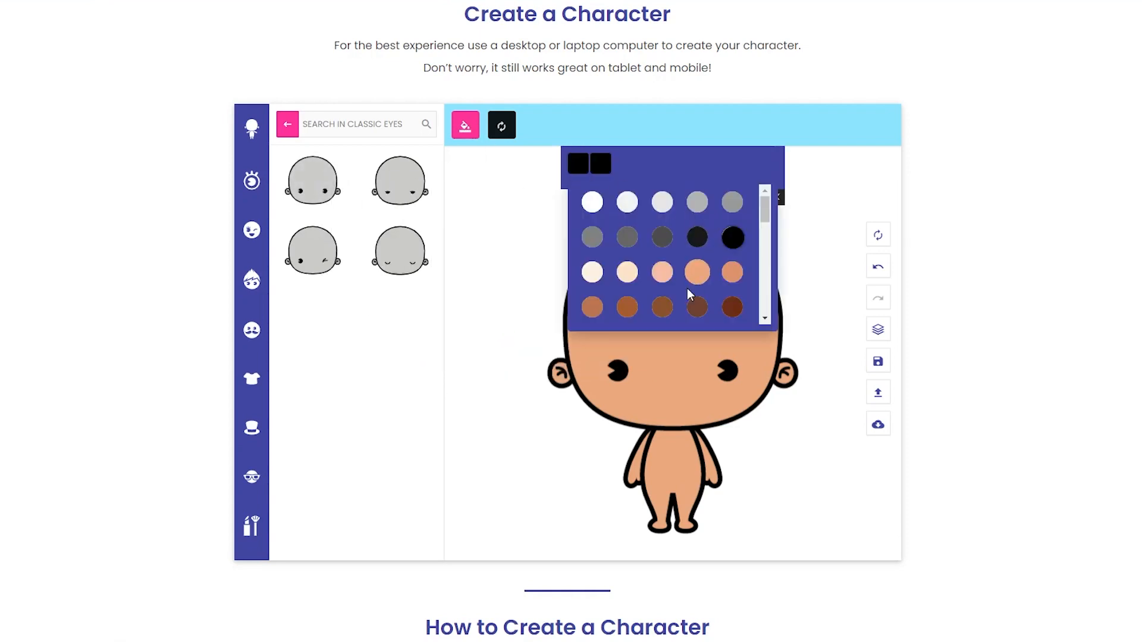
{"action": "left_click", "coordinate": [697, 308]}
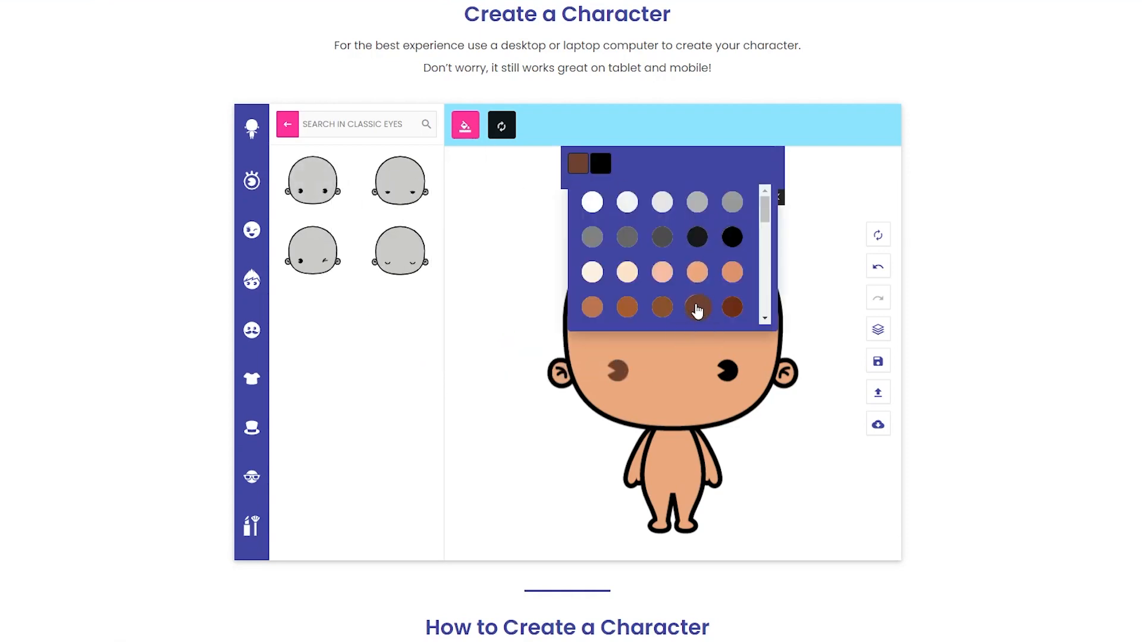
{"action": "left_click", "coordinate": [599, 166]}
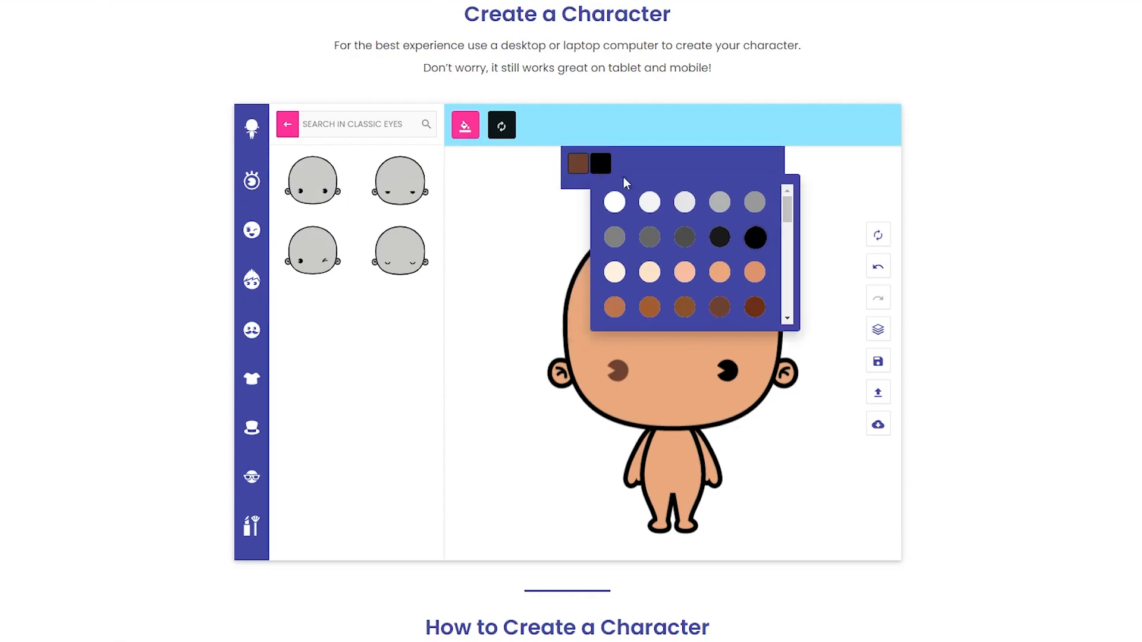
{"action": "left_click", "coordinate": [719, 310]}
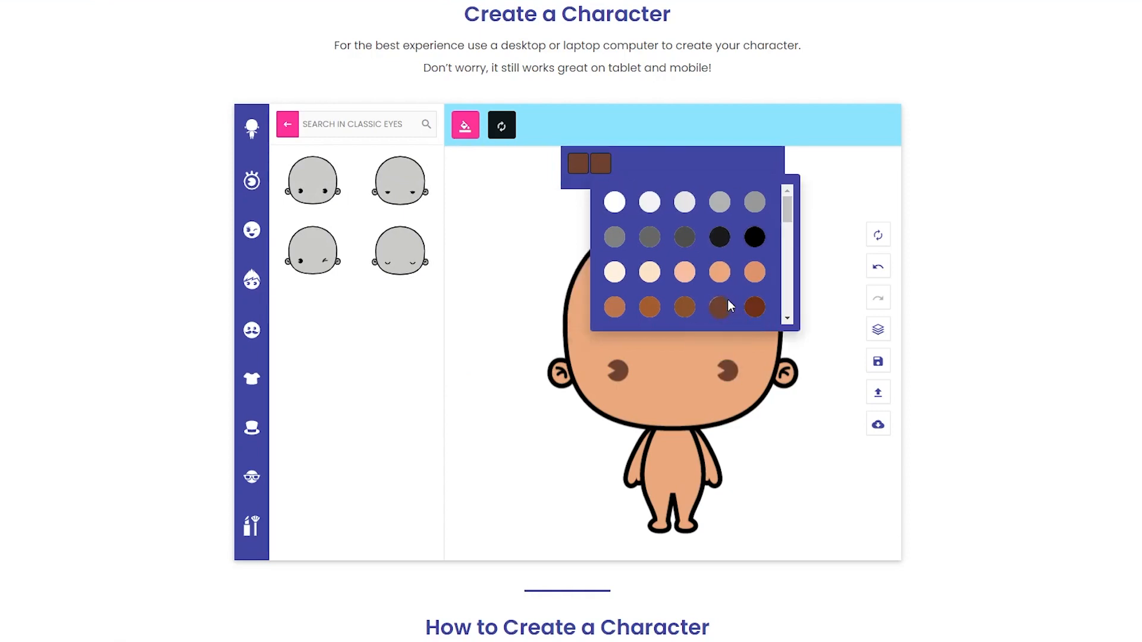
{"action": "left_click", "coordinate": [535, 140]}
Reset the classic eyes to their original black color
{"action": "left_click", "coordinate": [507, 131]}
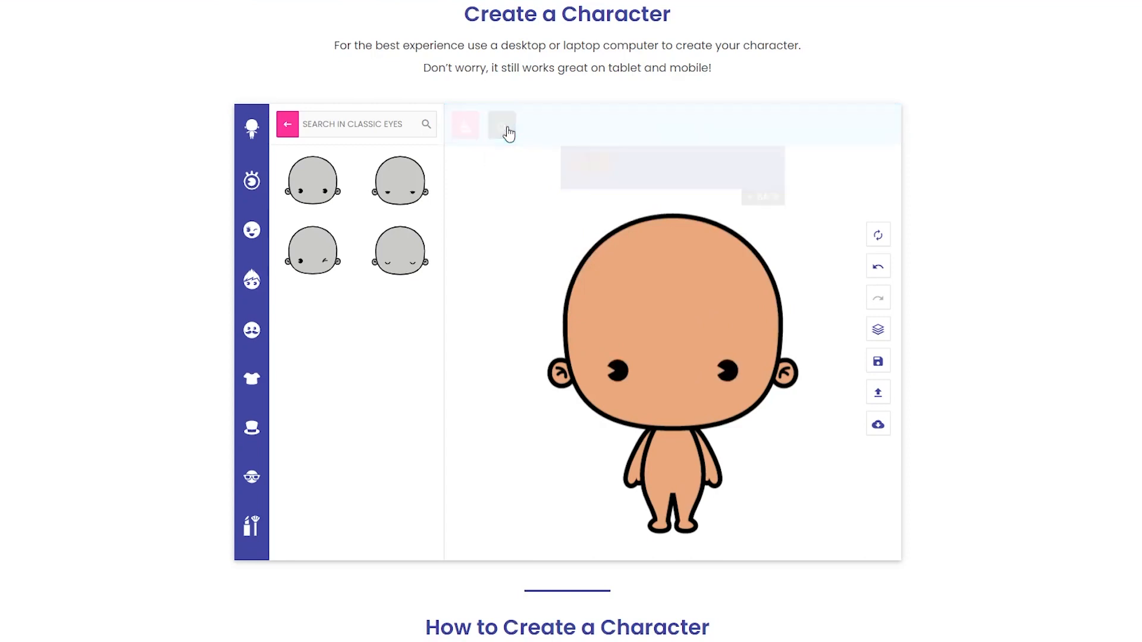
{"action": "left_click", "coordinate": [251, 184]}
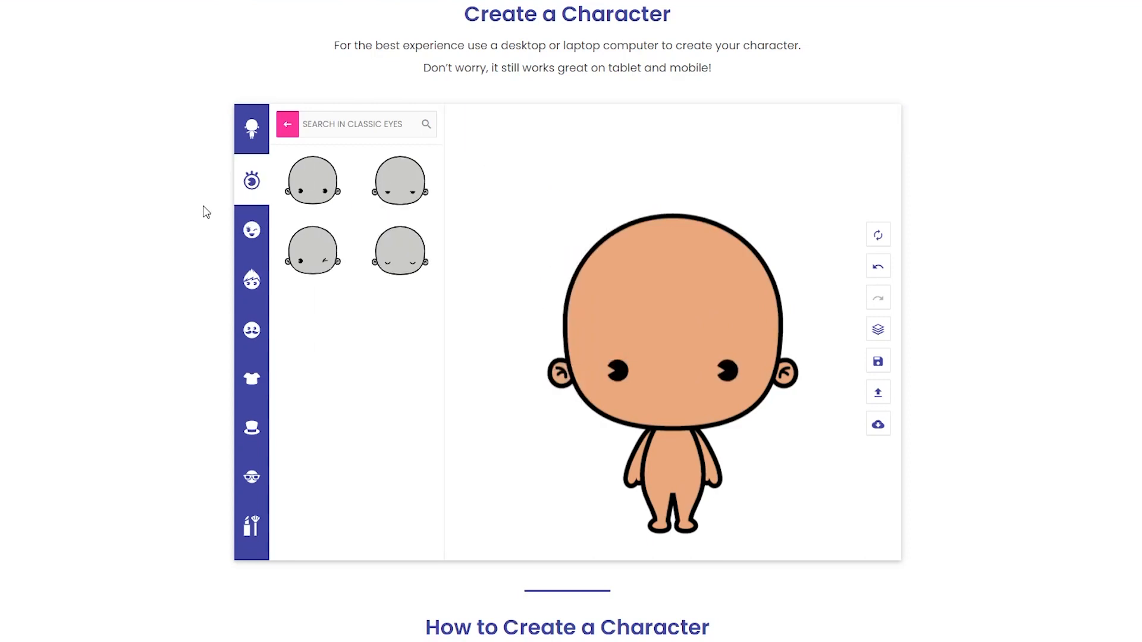
Add the happy expression with raised eyebrows and an open-mouthed smile to the character
{"action": "left_click", "coordinate": [248, 236]}
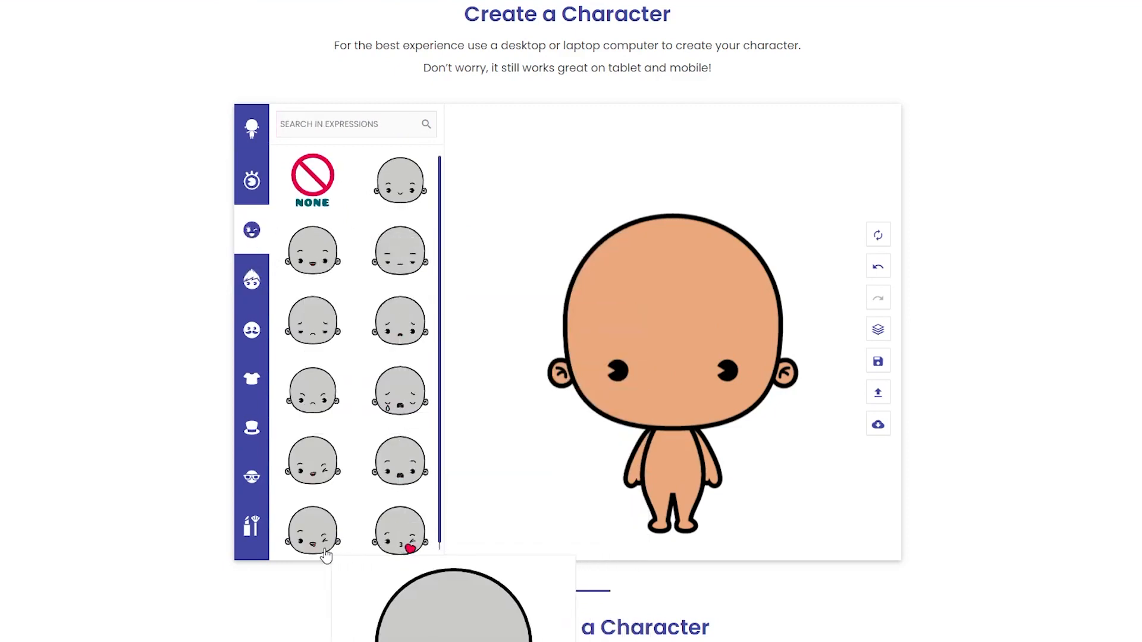
{"action": "left_click", "coordinate": [316, 261]}
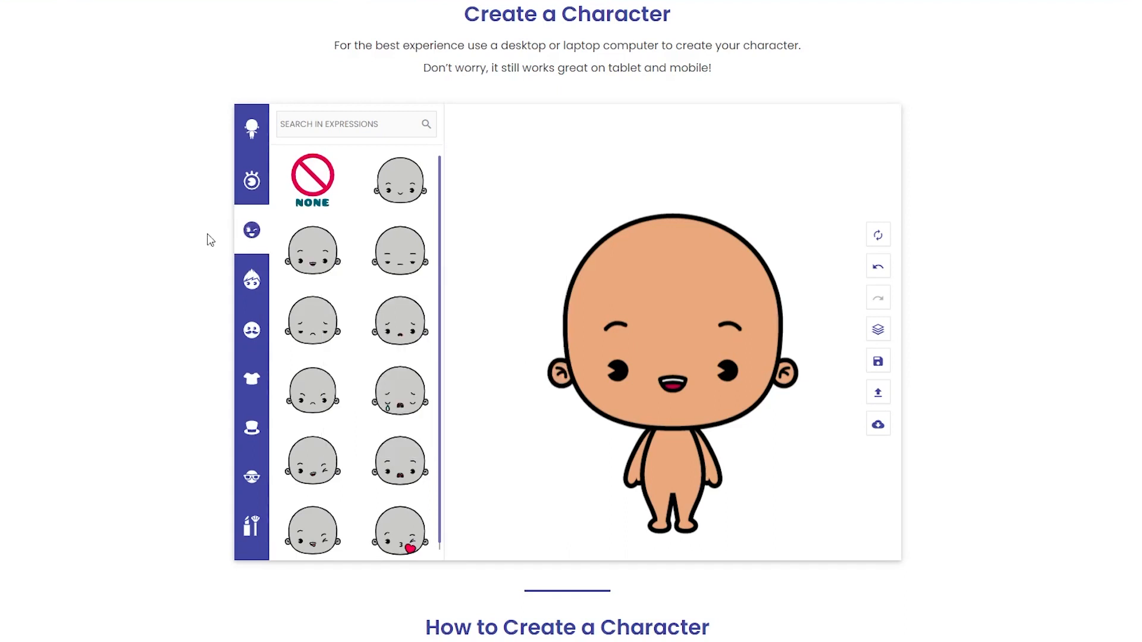
Browse the hair categories and add Hair - Short Pixie Cut from Short Hair to the character
{"action": "left_click", "coordinate": [250, 279]}
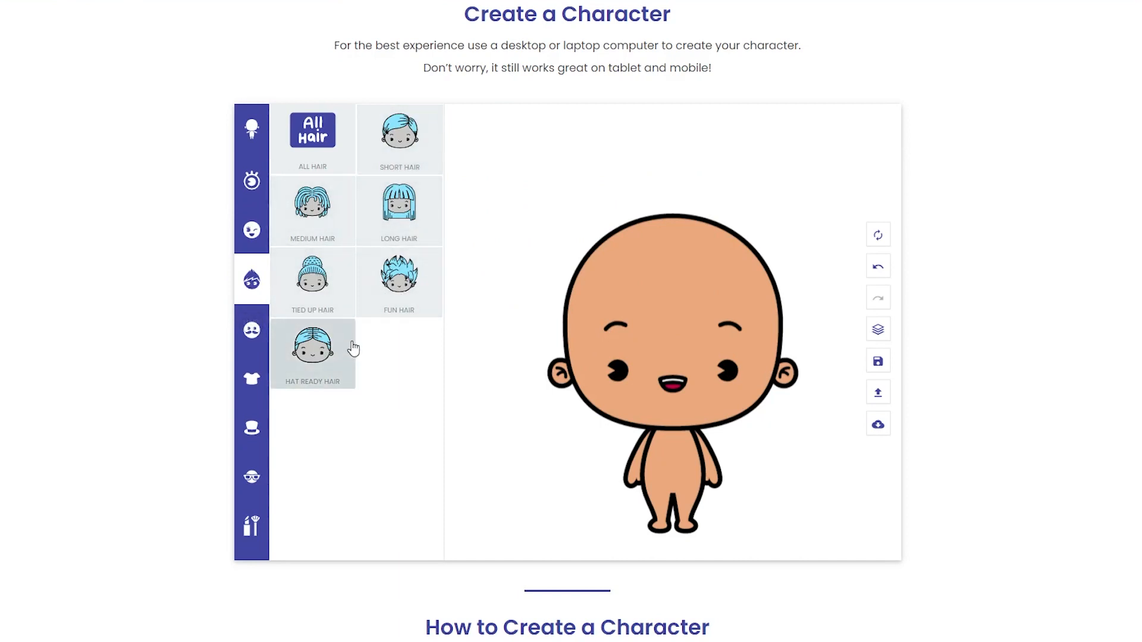
{"action": "left_click", "coordinate": [318, 135]}
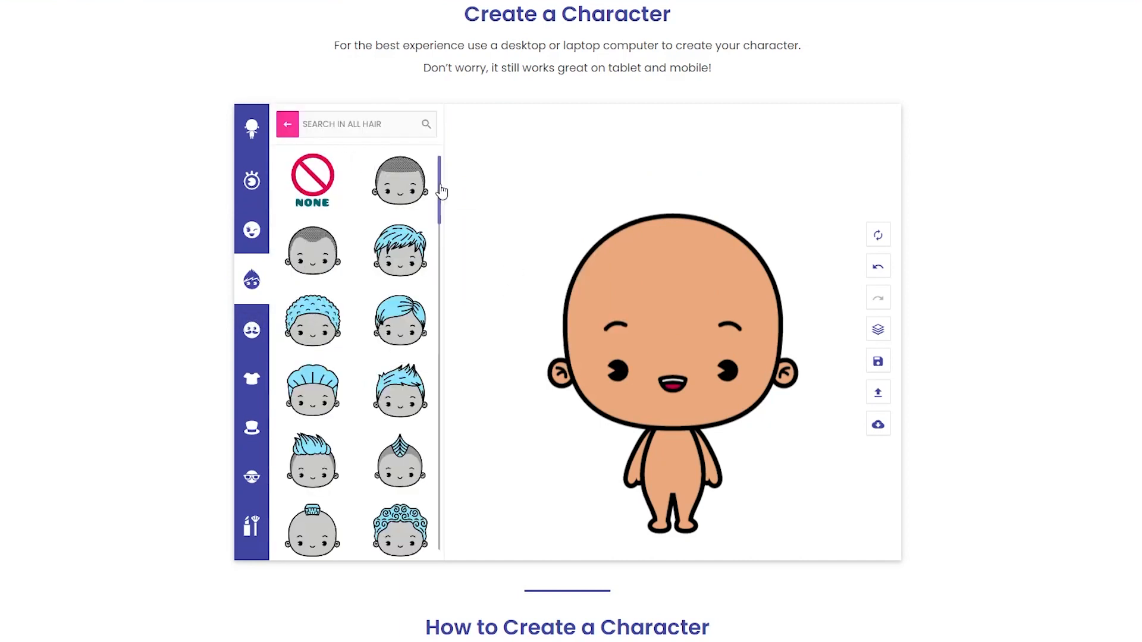
{"action": "left_click_drag", "start_coordinate": [439, 189], "coordinate": [440, 160]}
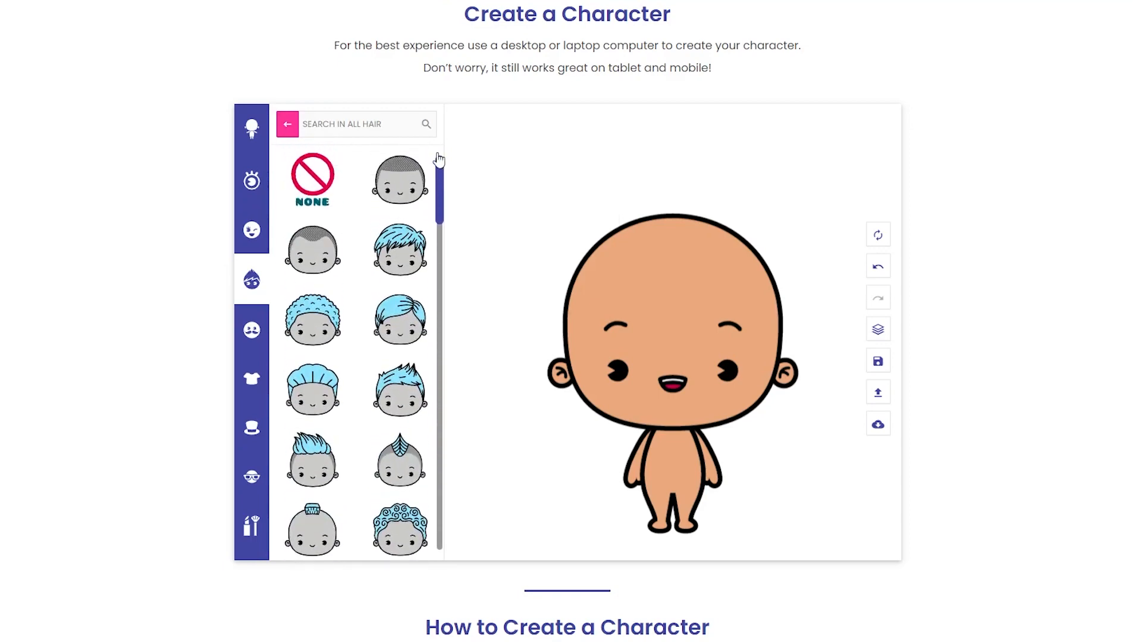
{"action": "left_click", "coordinate": [286, 129]}
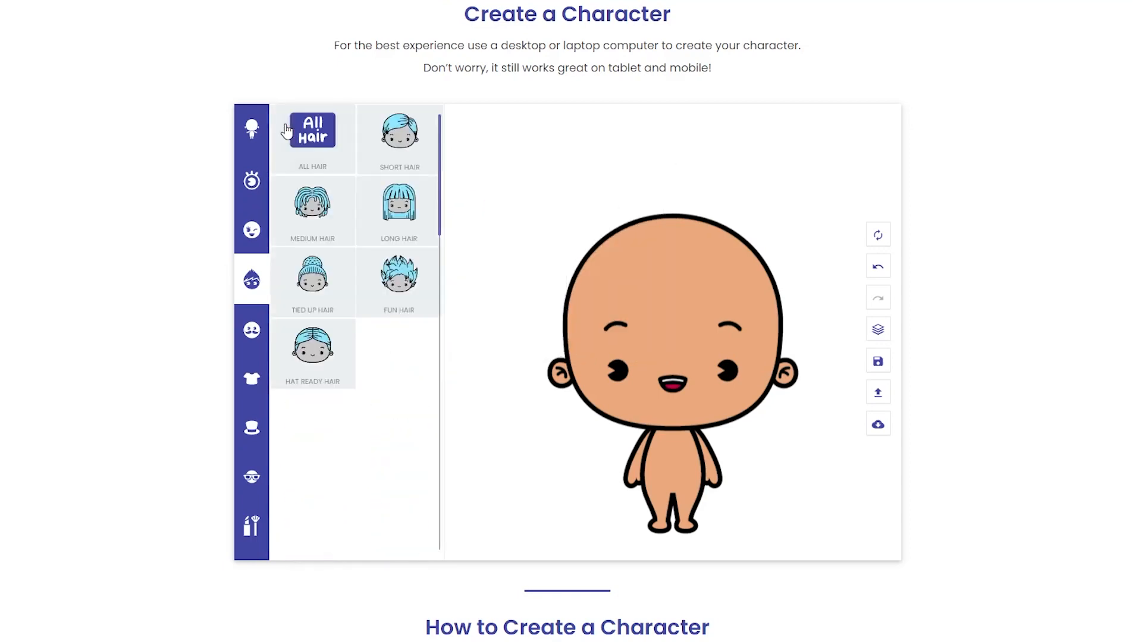
{"action": "left_click", "coordinate": [405, 134]}
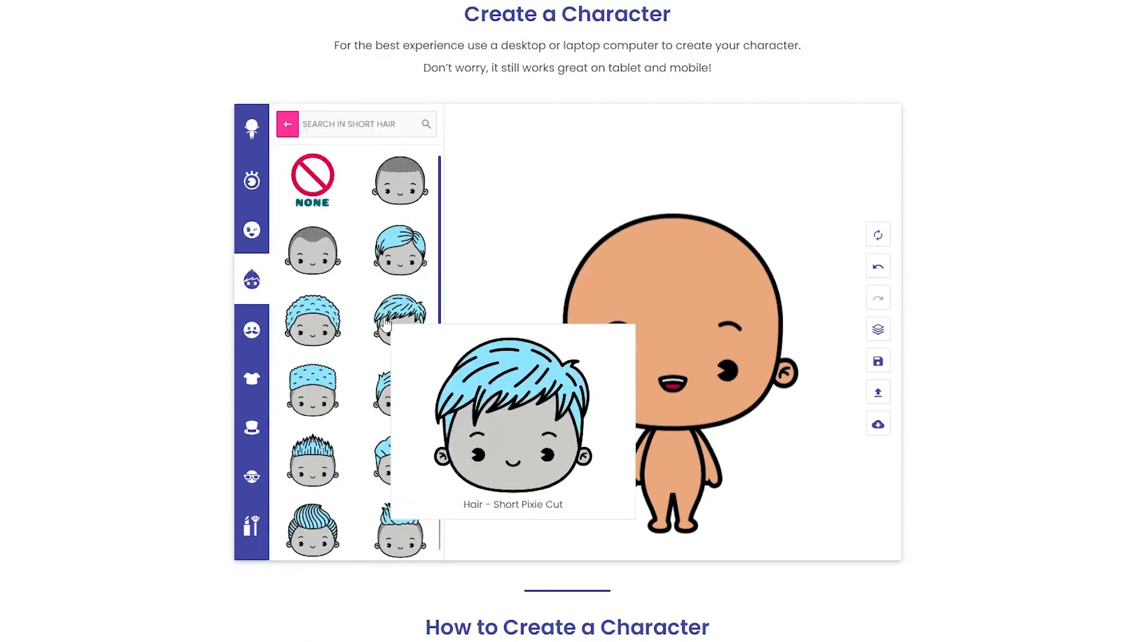
{"action": "left_click", "coordinate": [386, 324]}
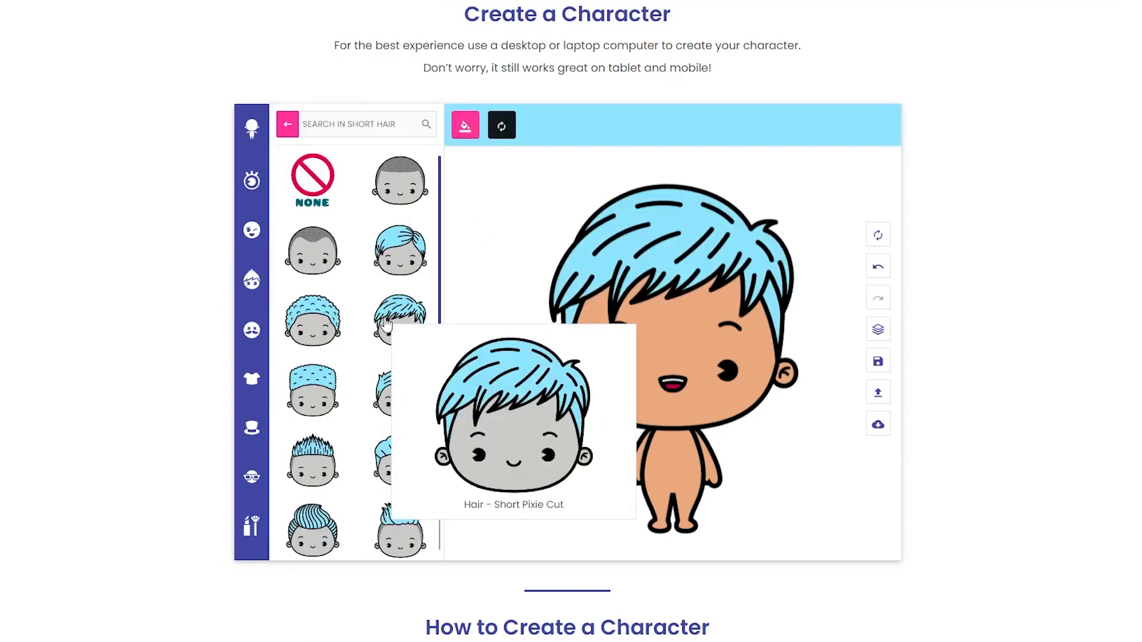
Recolor the character's light blue pixie-cut hair to dark brown
{"action": "left_click", "coordinate": [464, 126]}
{"action": "left_click", "coordinate": [577, 164]}
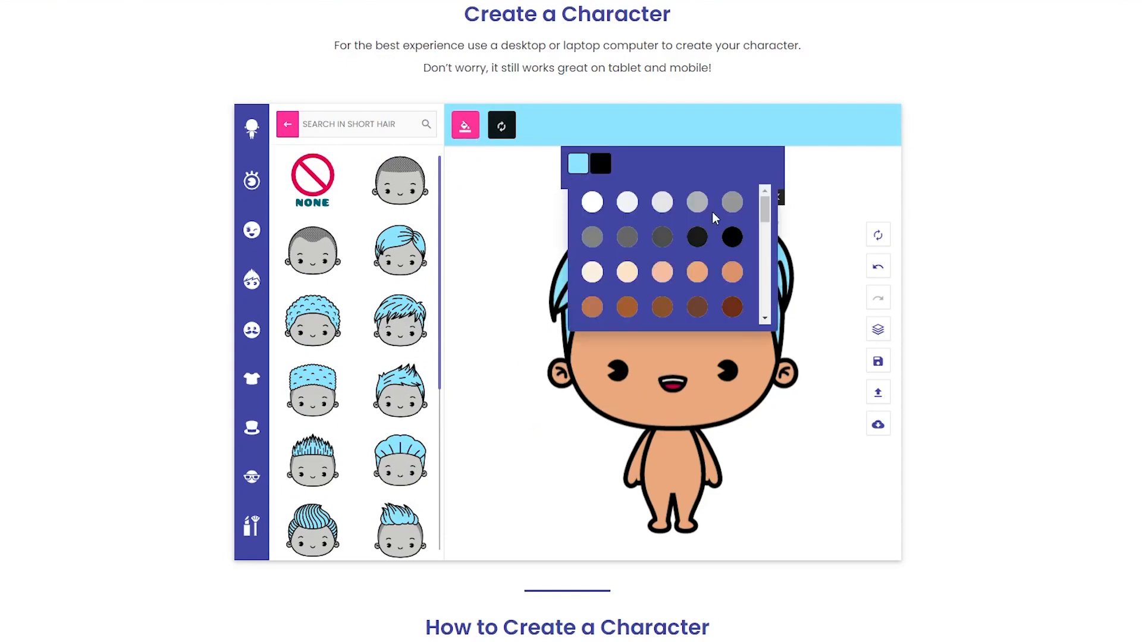
{"action": "scroll", "coordinate": [759, 211], "scroll_direction": "down", "scroll_amount": 1}
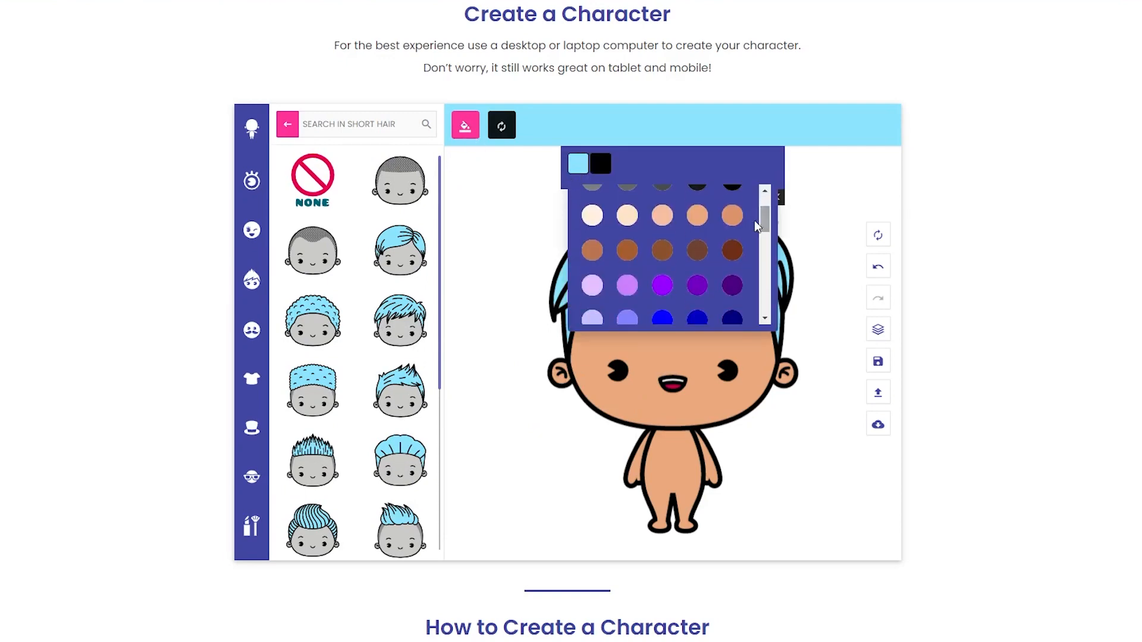
{"action": "left_click", "coordinate": [699, 252]}
{"action": "left_click", "coordinate": [525, 241]}
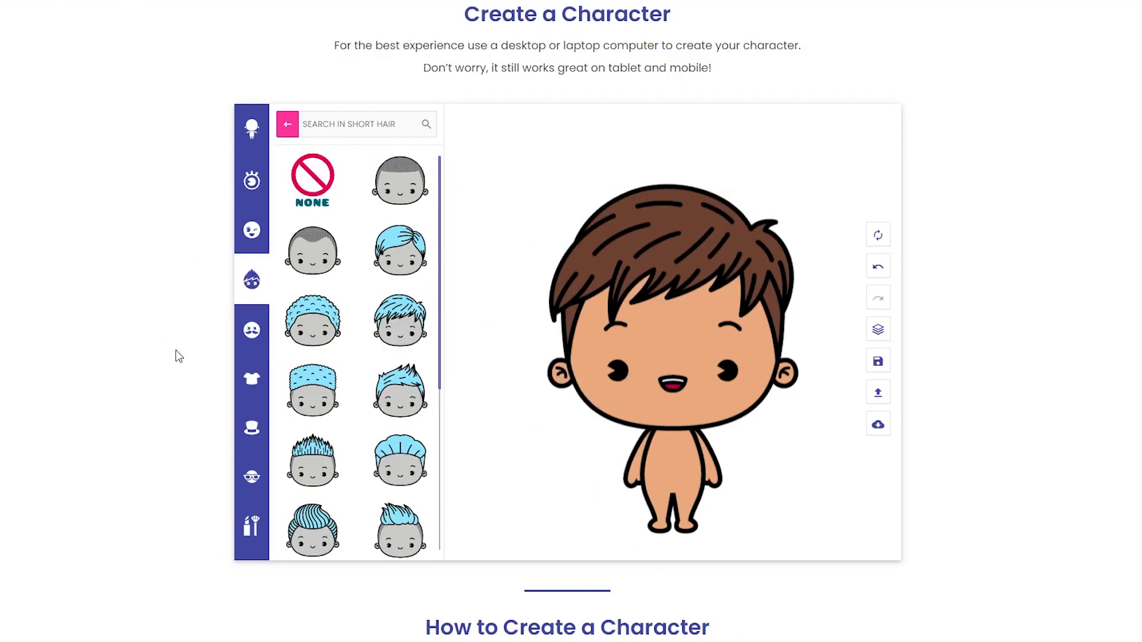
Browse the facial hair styles and add Facial Hair - Full Beard to the character
{"action": "left_click", "coordinate": [251, 331]}
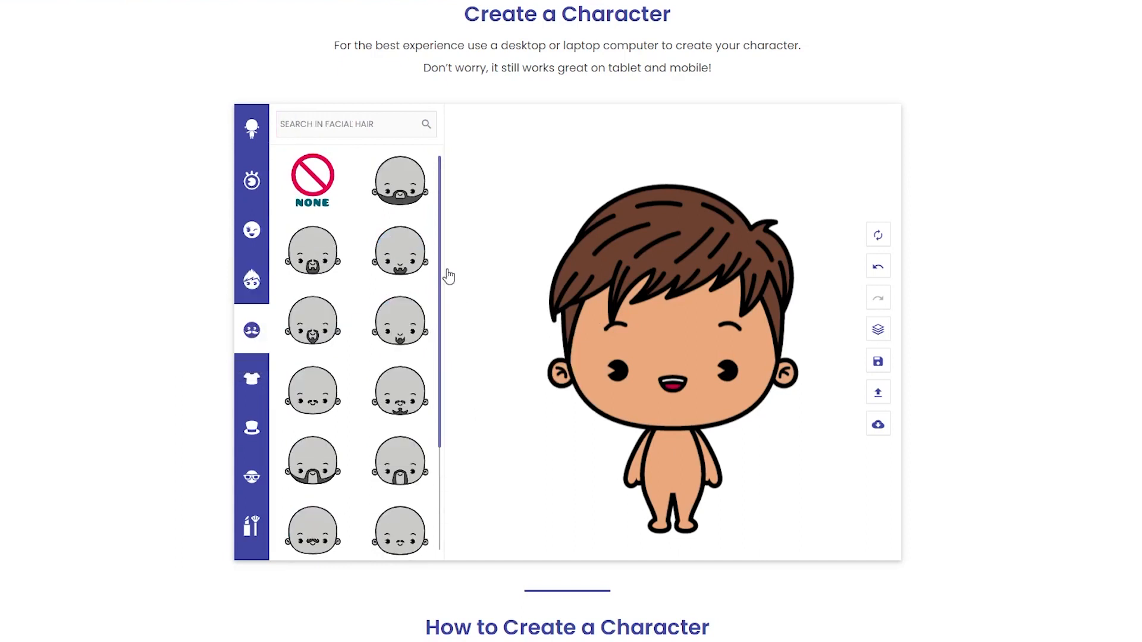
{"action": "left_click_drag", "start_coordinate": [439, 266], "coordinate": [467, 253]}
{"action": "left_click", "coordinate": [417, 191]}
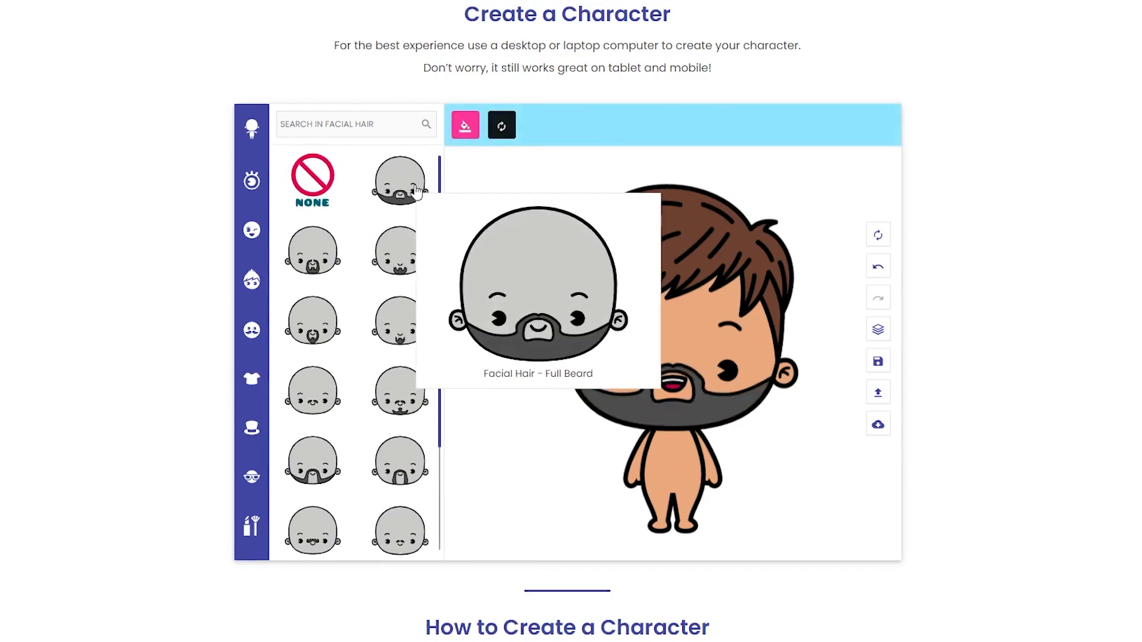
Recolor the full beard to the same dark brown as the hair and remove the facial hair from the character
{"action": "left_click", "coordinate": [465, 127]}
{"action": "left_click", "coordinate": [578, 167]}
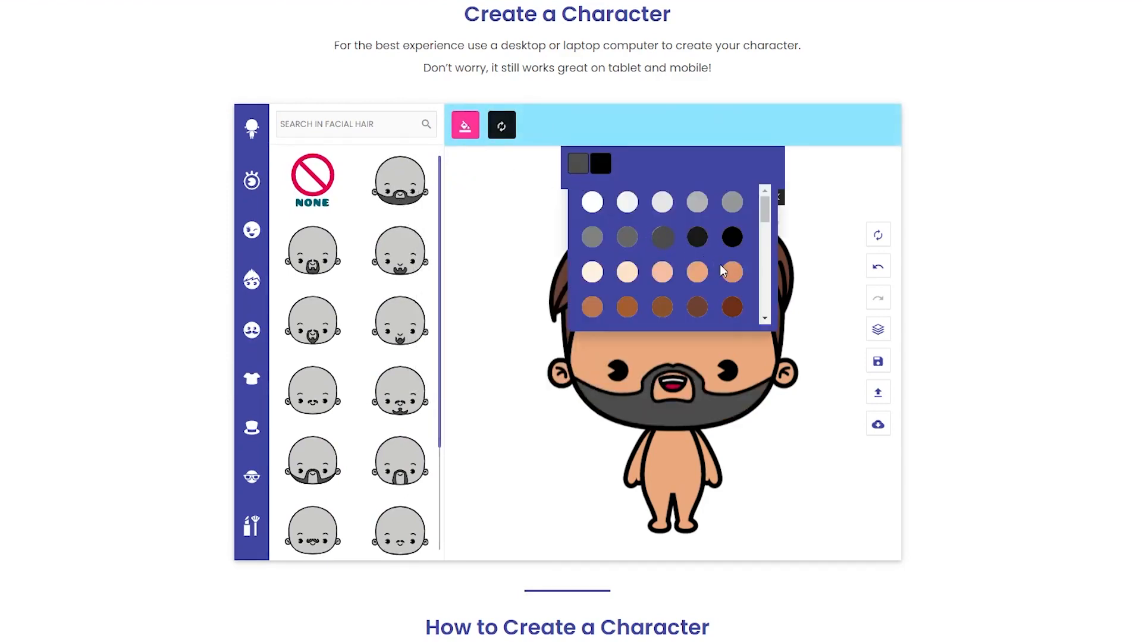
{"action": "left_click", "coordinate": [698, 307]}
{"action": "left_click", "coordinate": [500, 266]}
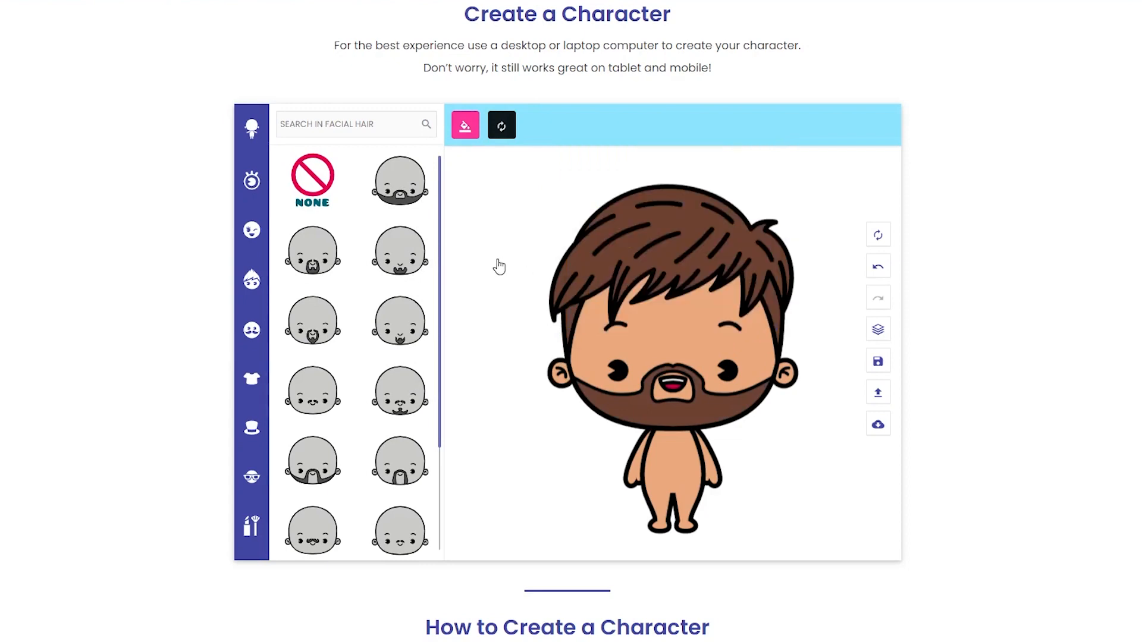
{"action": "left_click", "coordinate": [319, 182]}
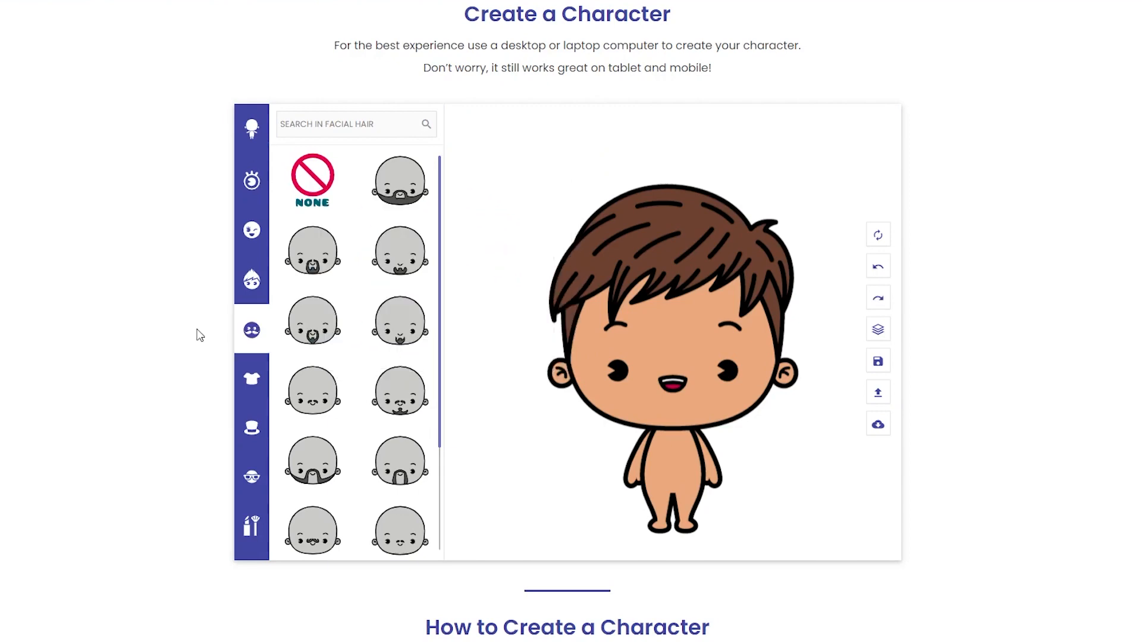
Browse the outfit categories and dress the character in the white tunic with red shoulder drape from Historical Outfits
{"action": "left_click", "coordinate": [252, 384]}
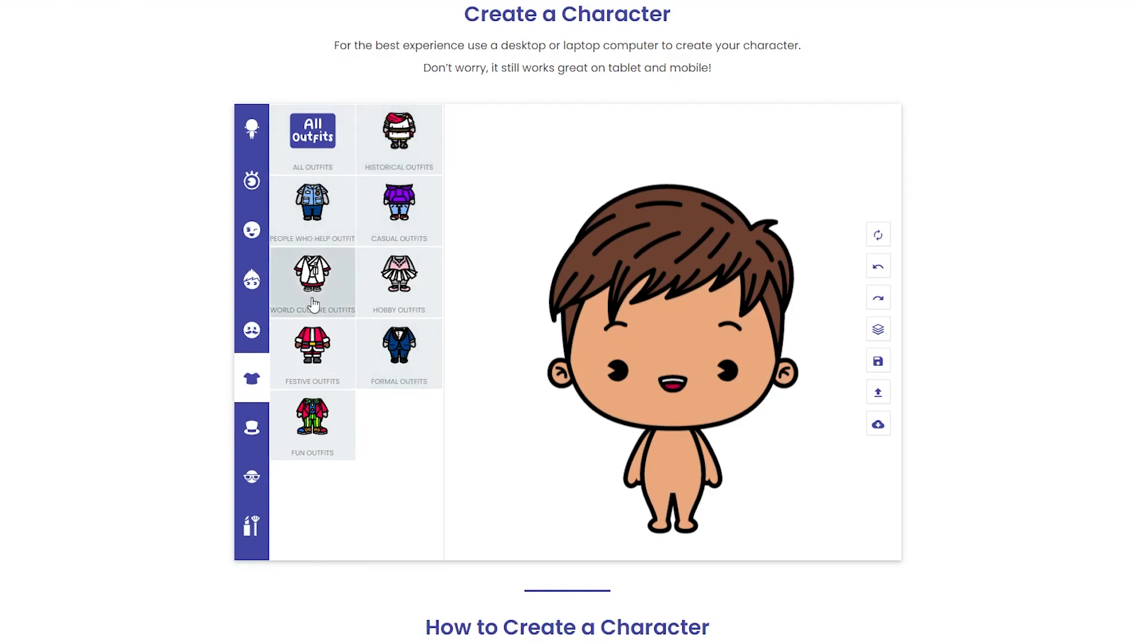
{"action": "left_click", "coordinate": [329, 143]}
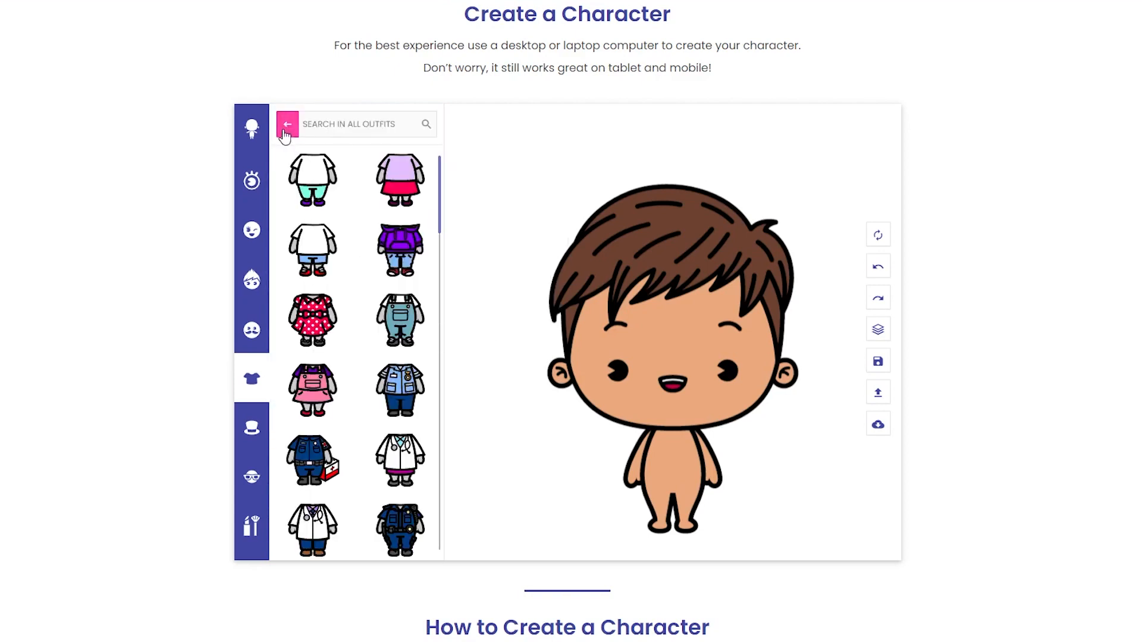
{"action": "mouse_move", "coordinate": [439, 173]}
{"action": "left_mouse_down"}
{"action": "mouse_move", "coordinate": [430, 278]}
{"action": "mouse_move", "coordinate": [439, 162]}
{"action": "left_mouse_up"}
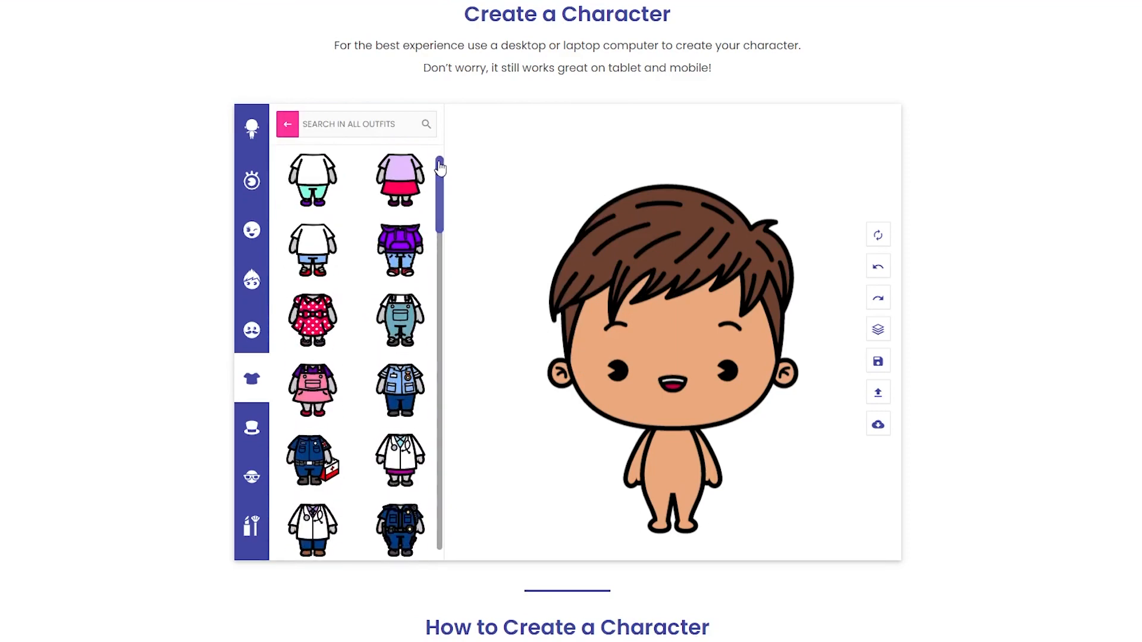
{"action": "left_click", "coordinate": [288, 124]}
{"action": "left_click", "coordinate": [399, 145]}
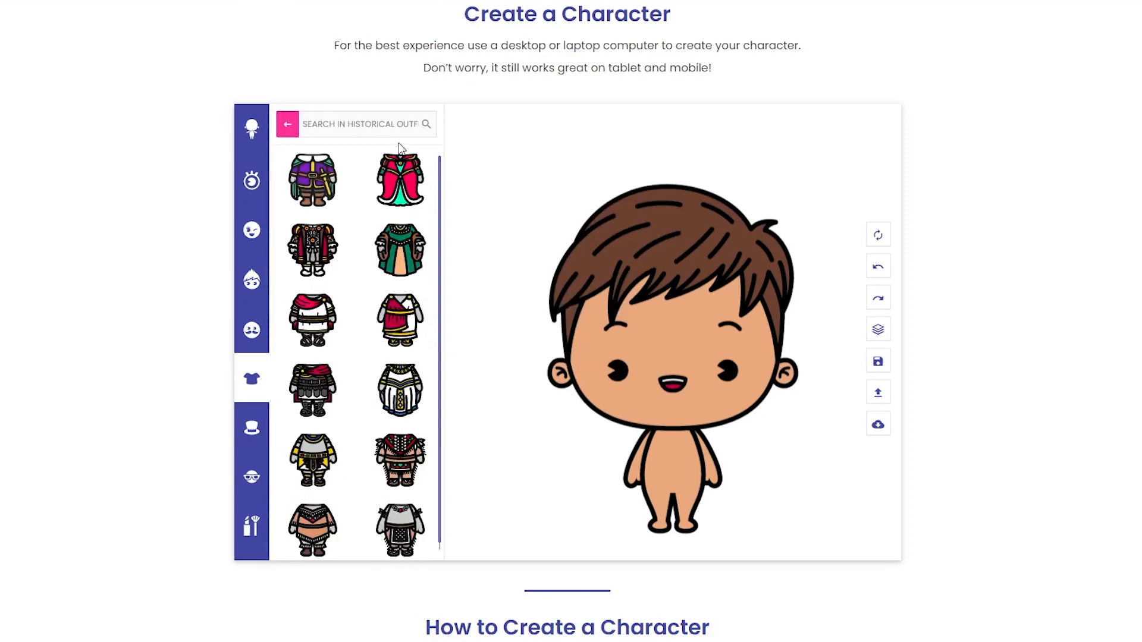
{"action": "left_click", "coordinate": [316, 310]}
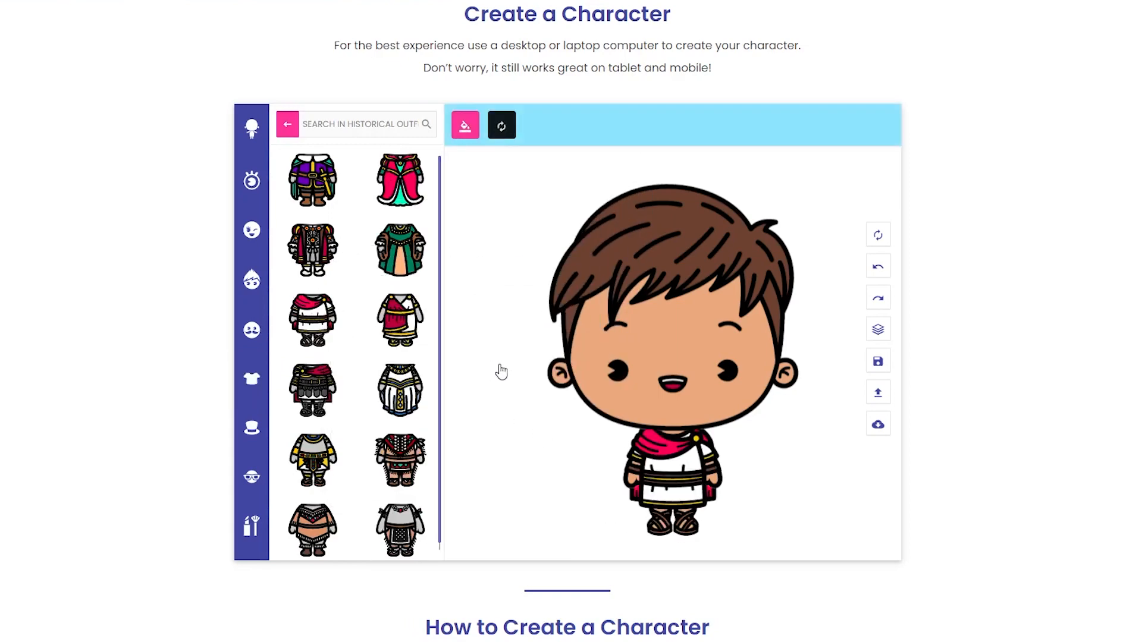
Recolor the white tunic of the historical outfit to light blue
{"action": "left_click", "coordinate": [466, 136]}
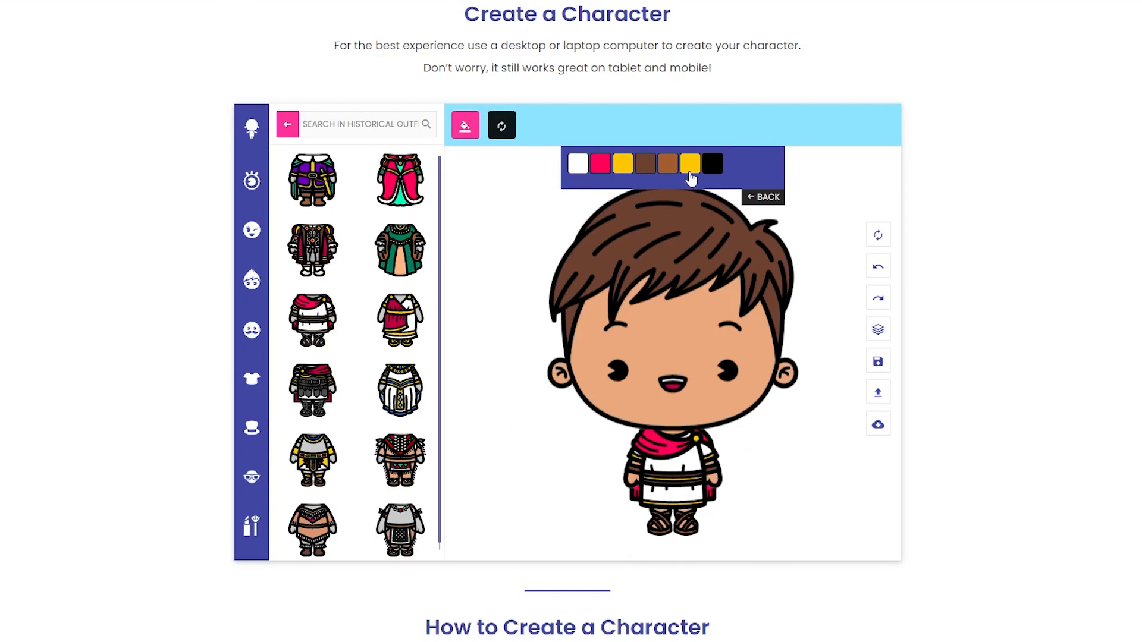
{"action": "left_click", "coordinate": [577, 168]}
{"action": "left_click_drag", "start_coordinate": [766, 205], "coordinate": [766, 237]}
{"action": "left_click", "coordinate": [627, 260]}
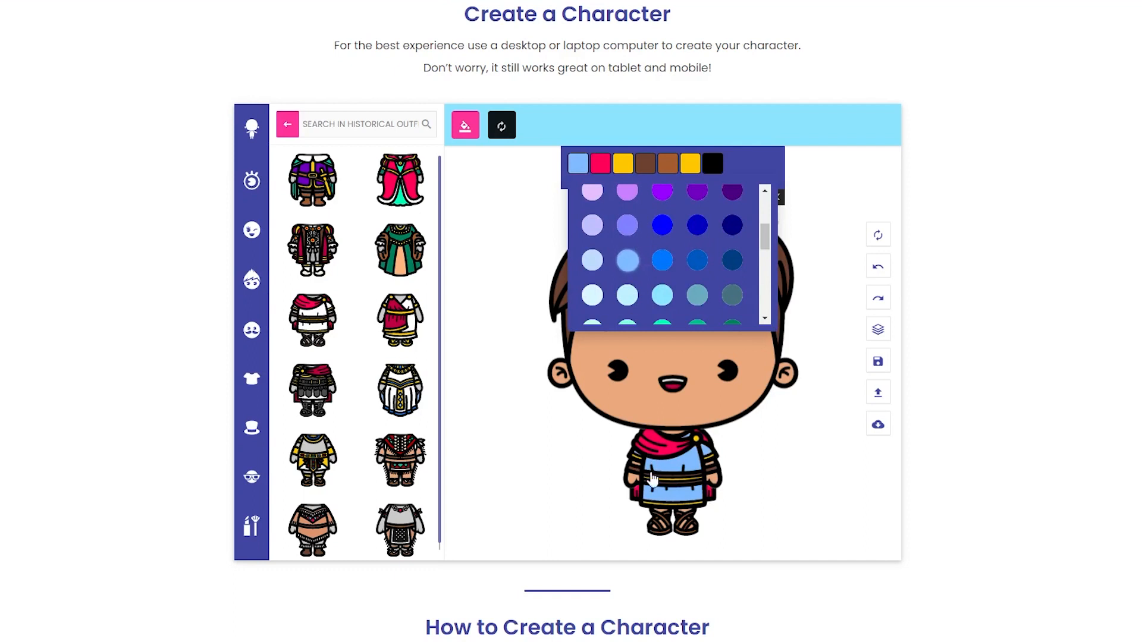
Recolor the red shoulder drape of the historical outfit to bright turquoise green
{"action": "left_click", "coordinate": [601, 164]}
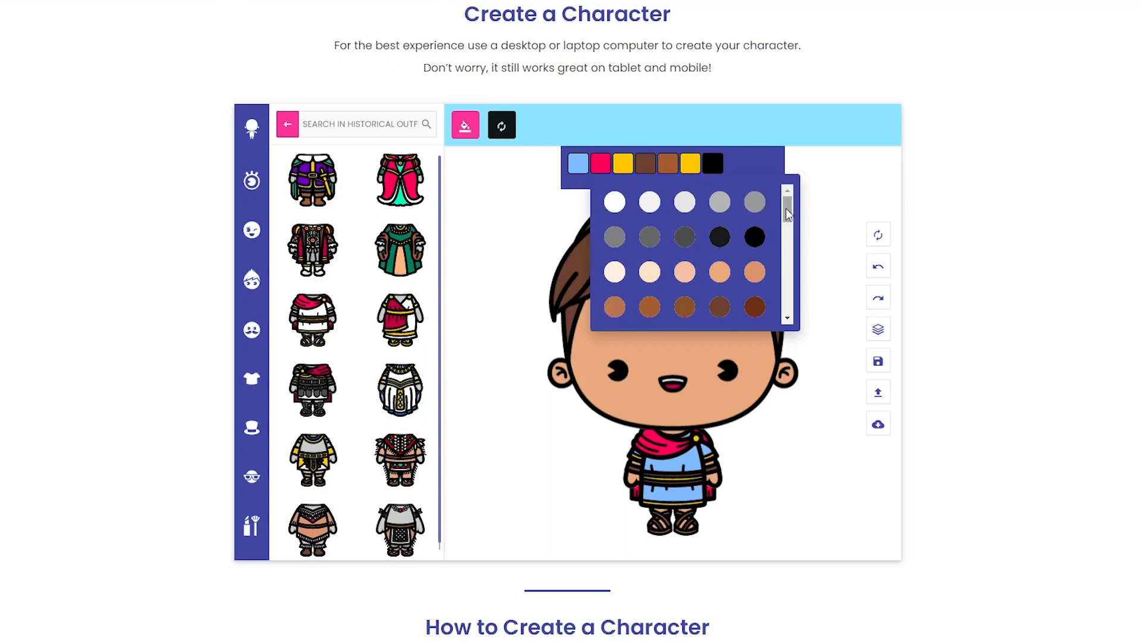
{"action": "left_click_drag", "start_coordinate": [787, 211], "coordinate": [789, 248]}
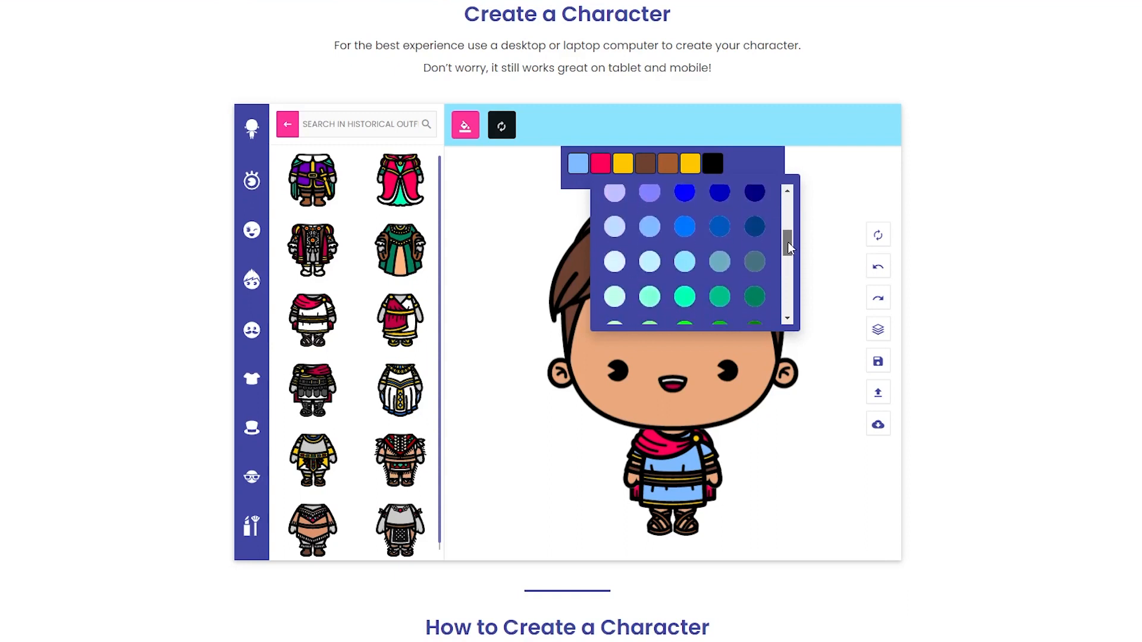
{"action": "left_click", "coordinate": [685, 296]}
{"action": "left_click", "coordinate": [516, 287]}
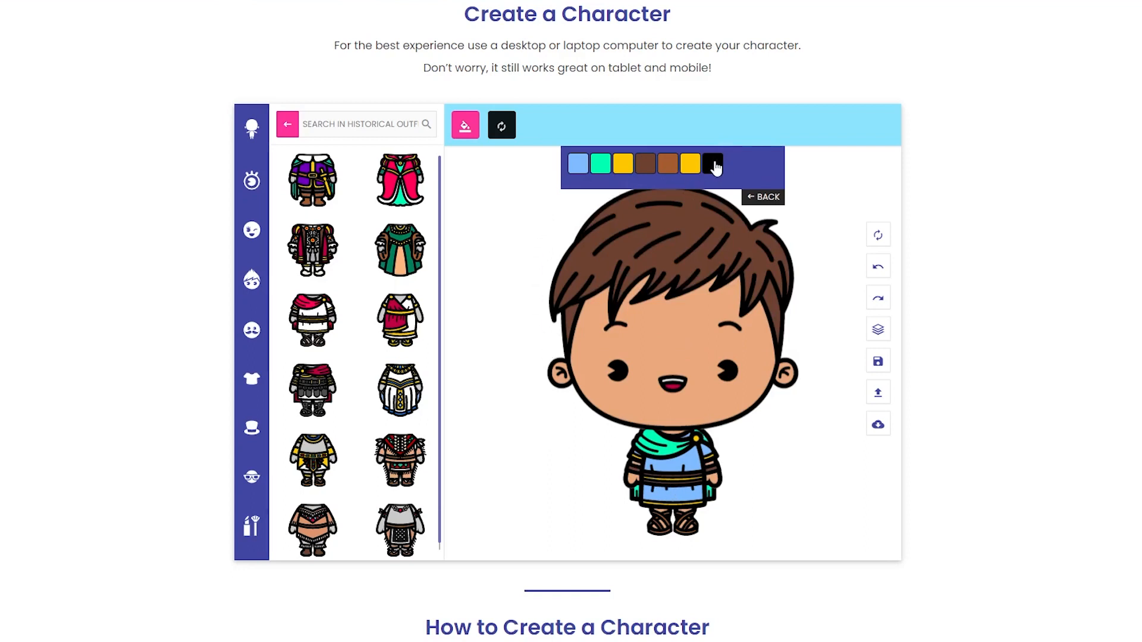
Try navy blue for the outfit's black outlines and undo that color change
{"action": "left_click", "coordinate": [715, 169]}
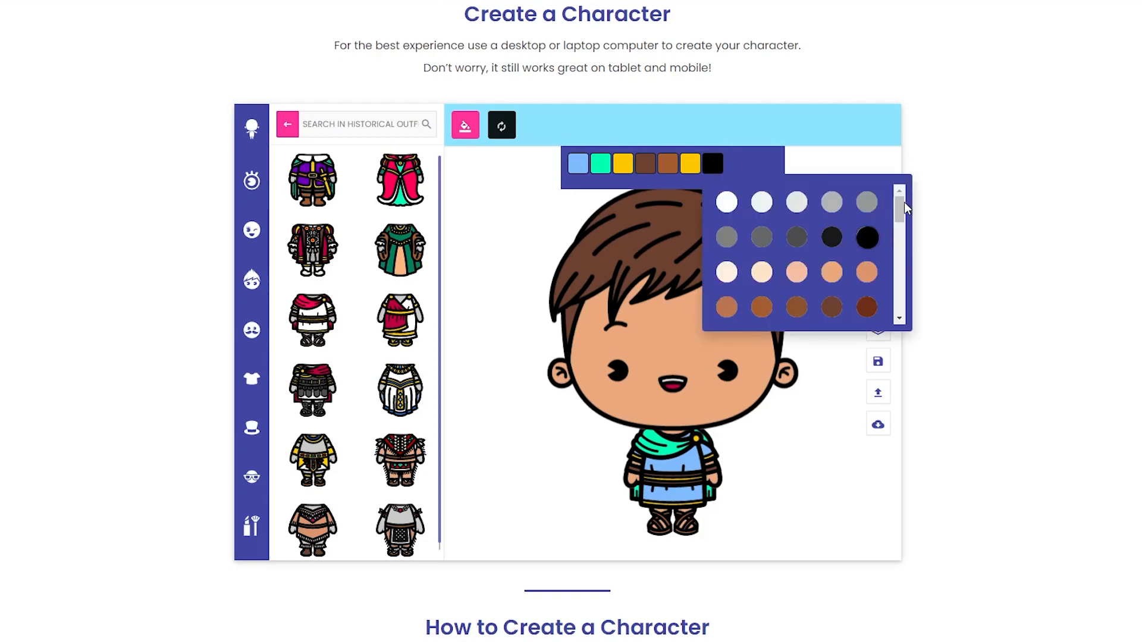
{"action": "left_click_drag", "start_coordinate": [904, 202], "coordinate": [902, 221]}
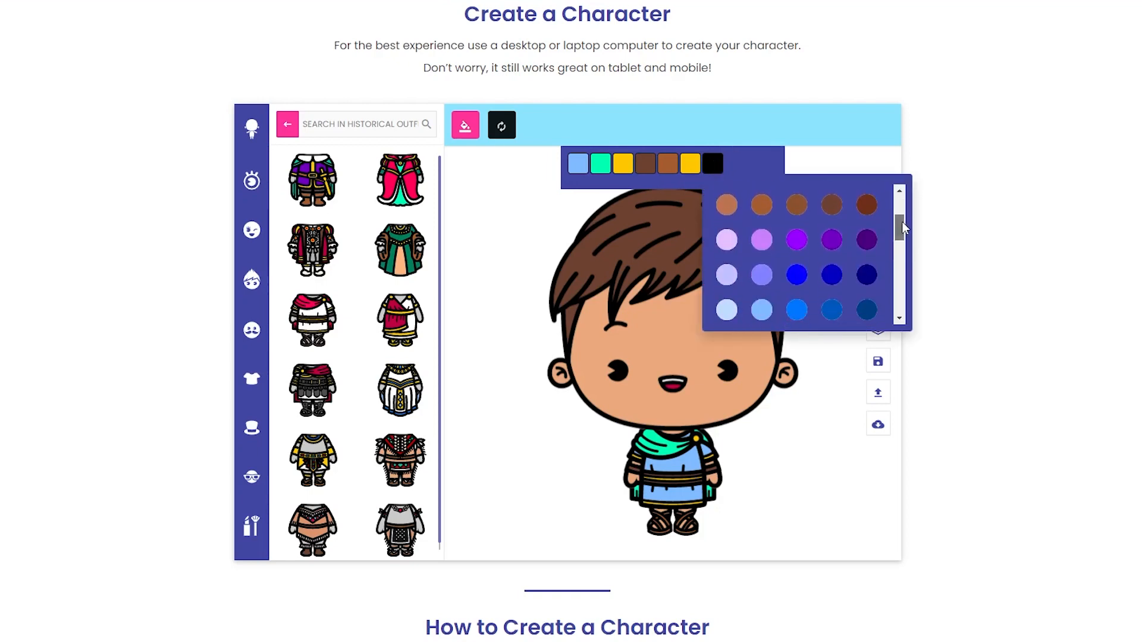
{"action": "left_click", "coordinate": [867, 275]}
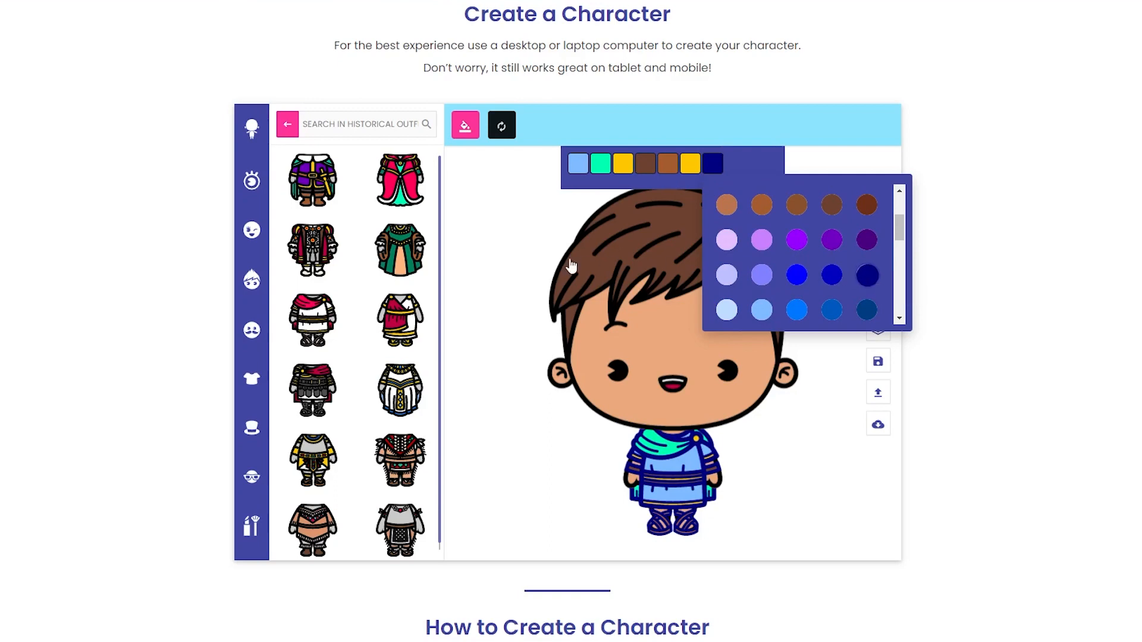
{"action": "left_click", "coordinate": [536, 255]}
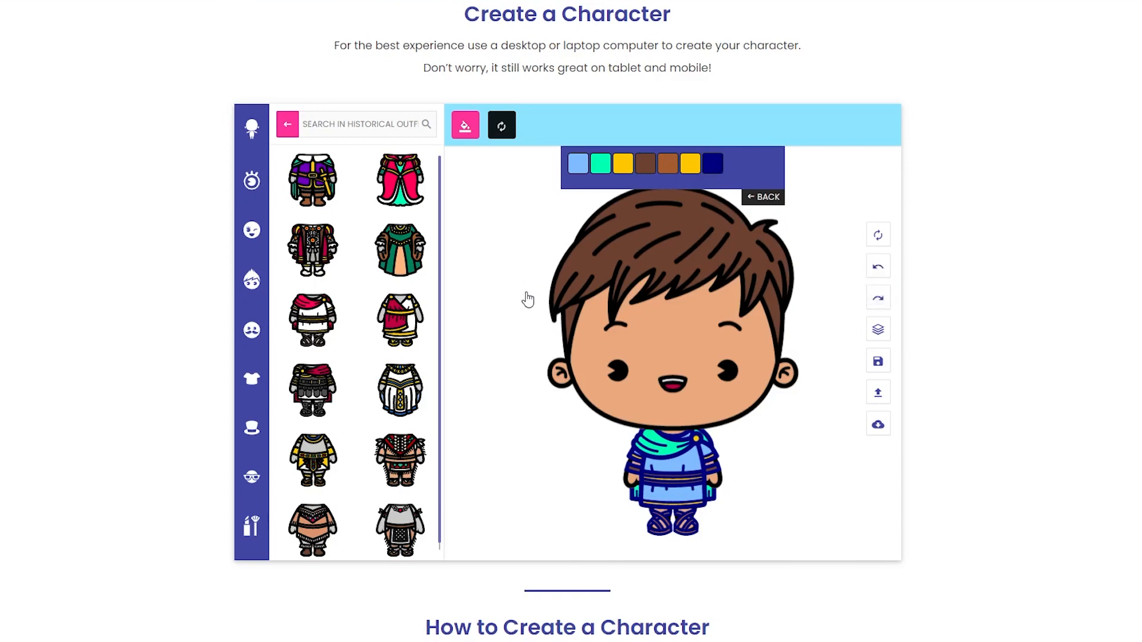
{"action": "left_click", "coordinate": [879, 271]}
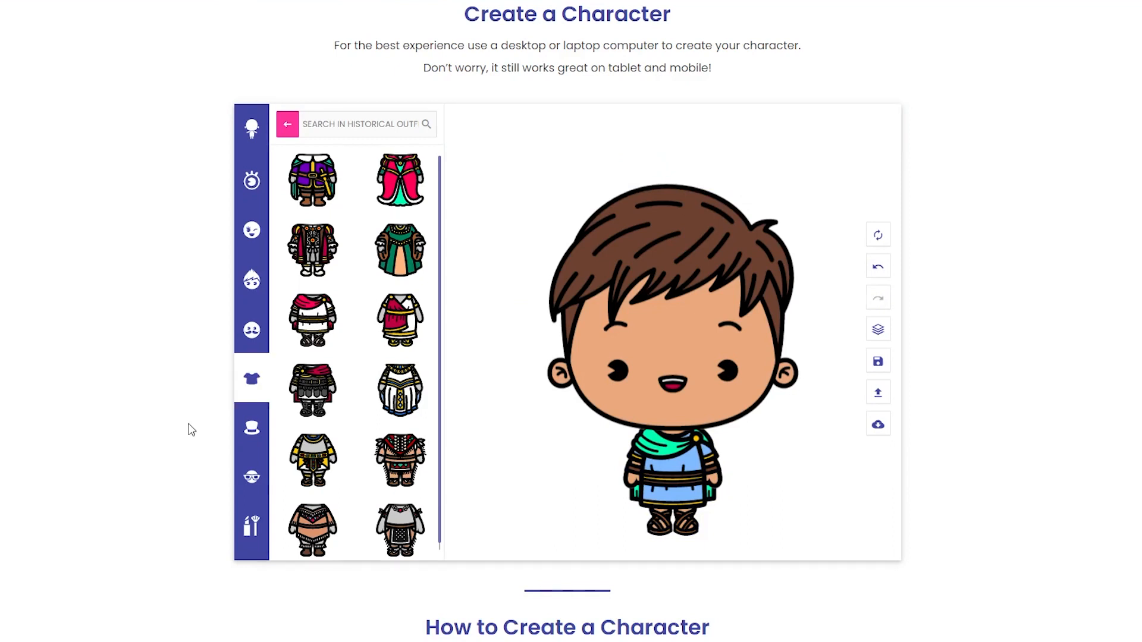
Add the reindeer hood with antlers and red nose from Festive Headwear to the character
{"action": "left_click", "coordinate": [251, 430]}
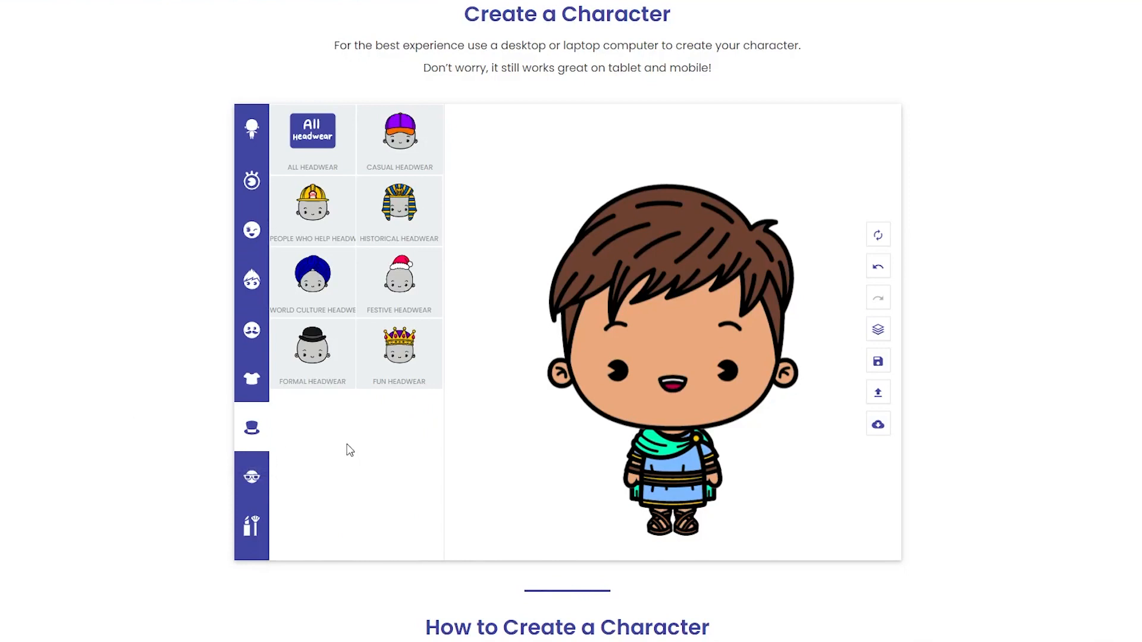
{"action": "left_click", "coordinate": [412, 287]}
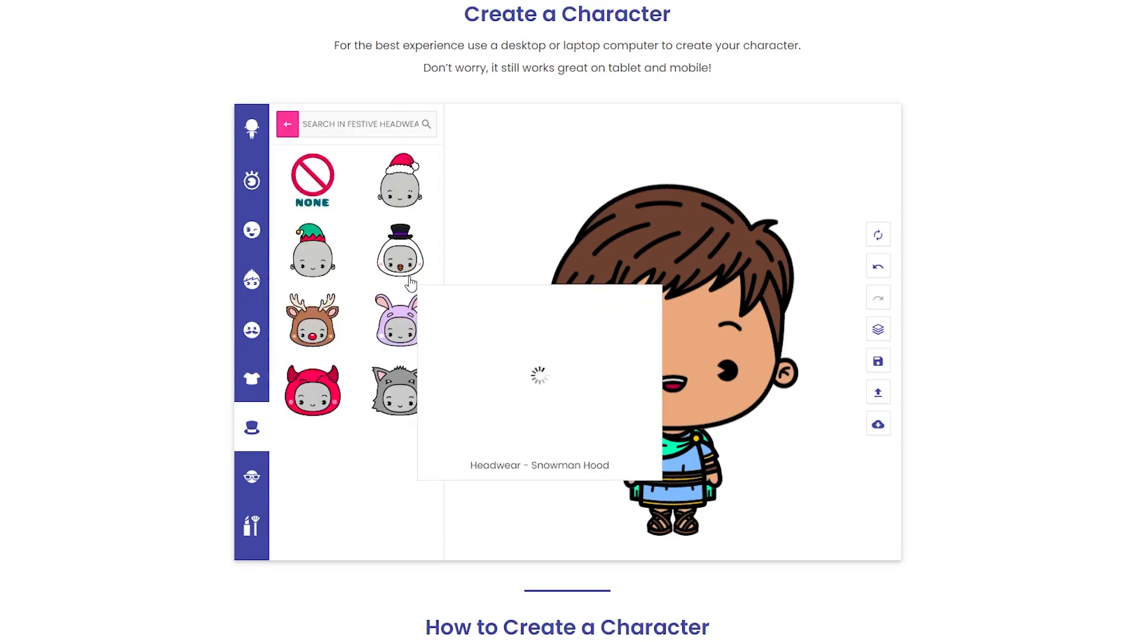
{"action": "left_click", "coordinate": [314, 327]}
{"action": "left_click", "coordinate": [641, 461]}
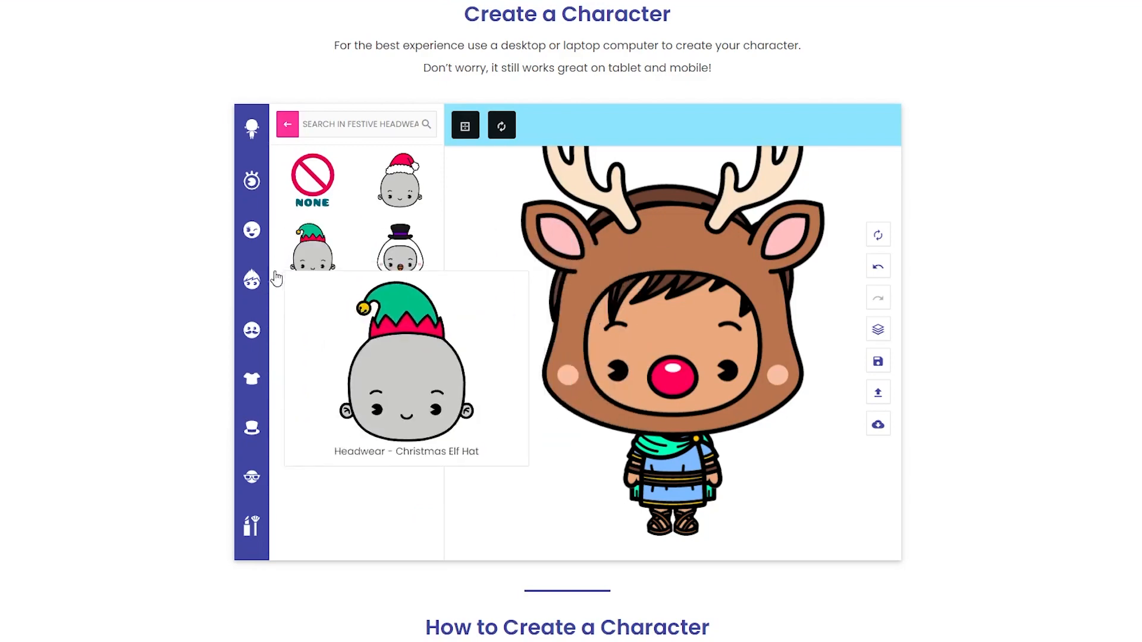
Try the side-swept style from Hat Ready Hair on the character wearing the reindeer hood
{"action": "left_click", "coordinate": [251, 281]}
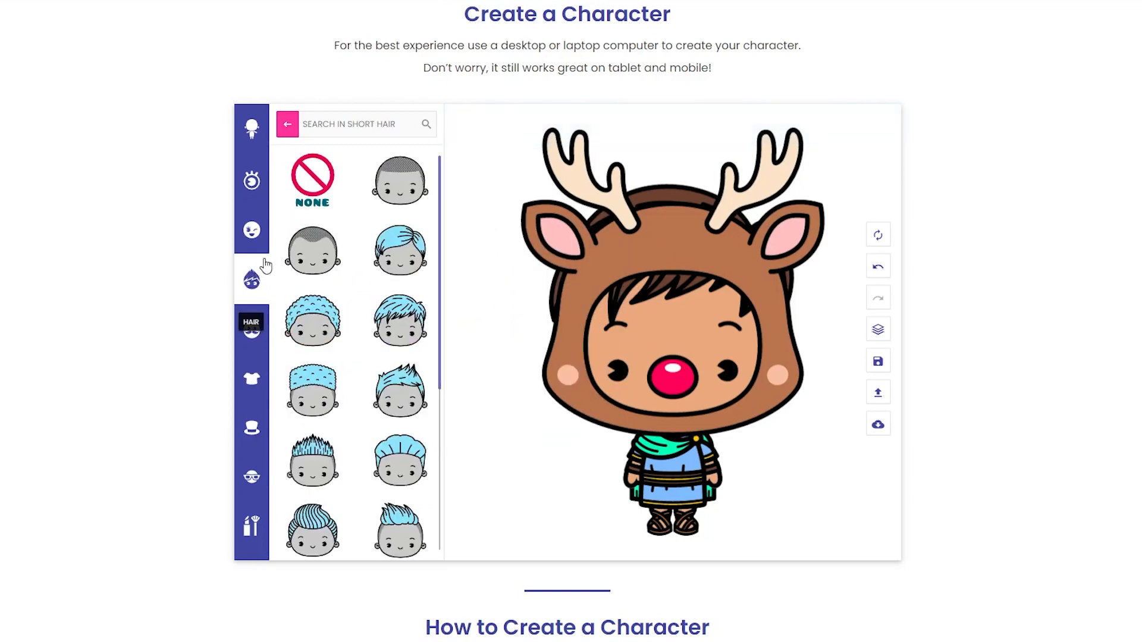
{"action": "left_click", "coordinate": [286, 126]}
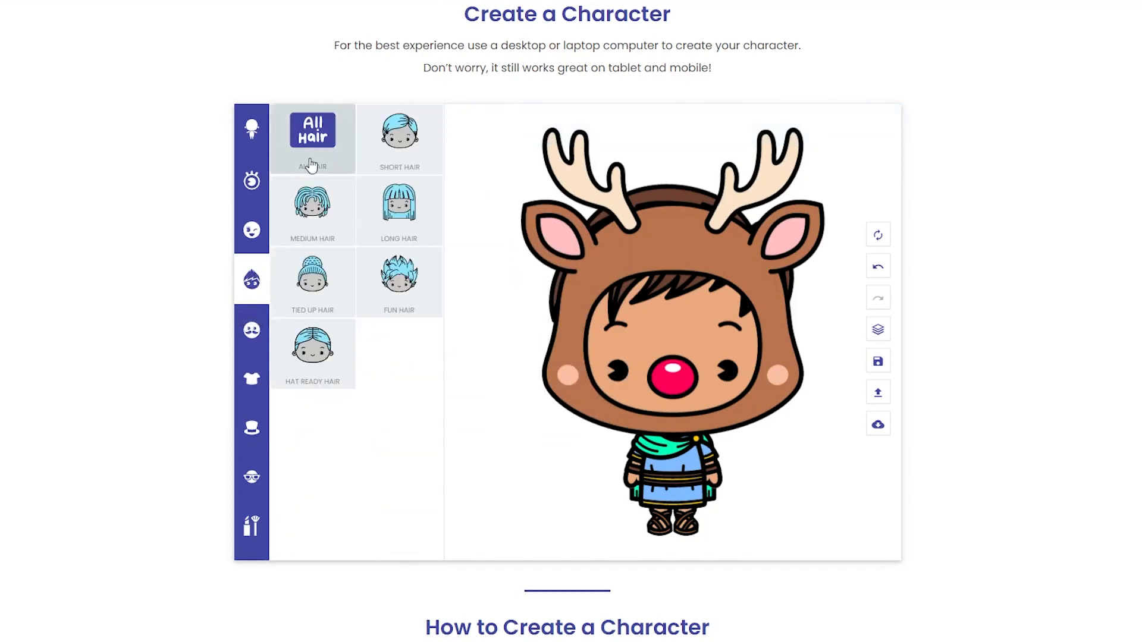
{"action": "left_click", "coordinate": [310, 354]}
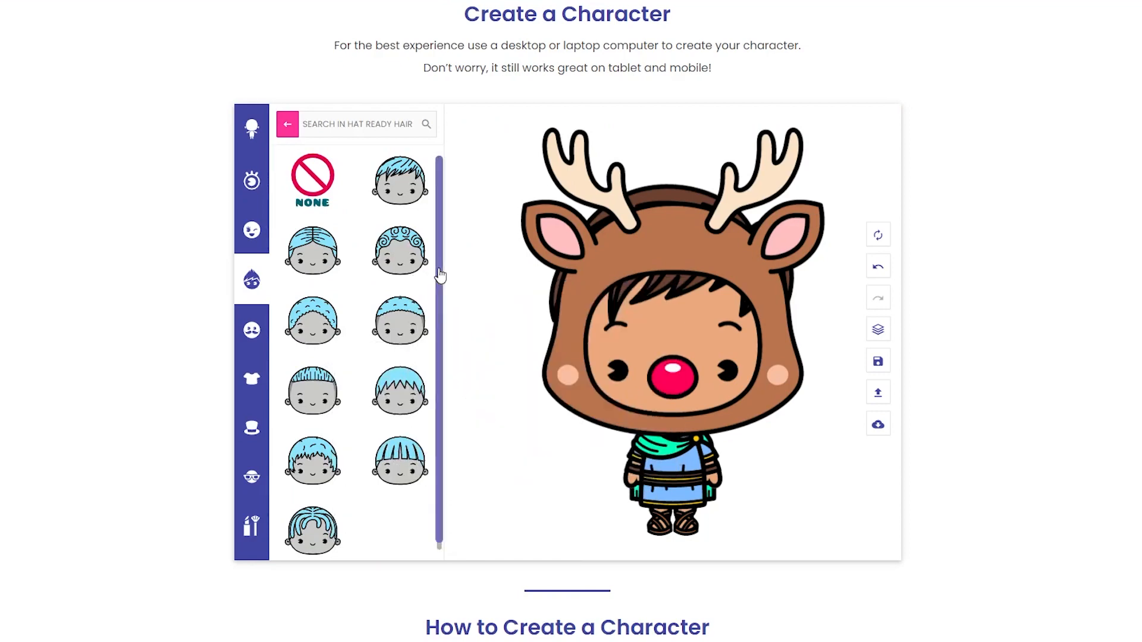
{"action": "left_click", "coordinate": [398, 174]}
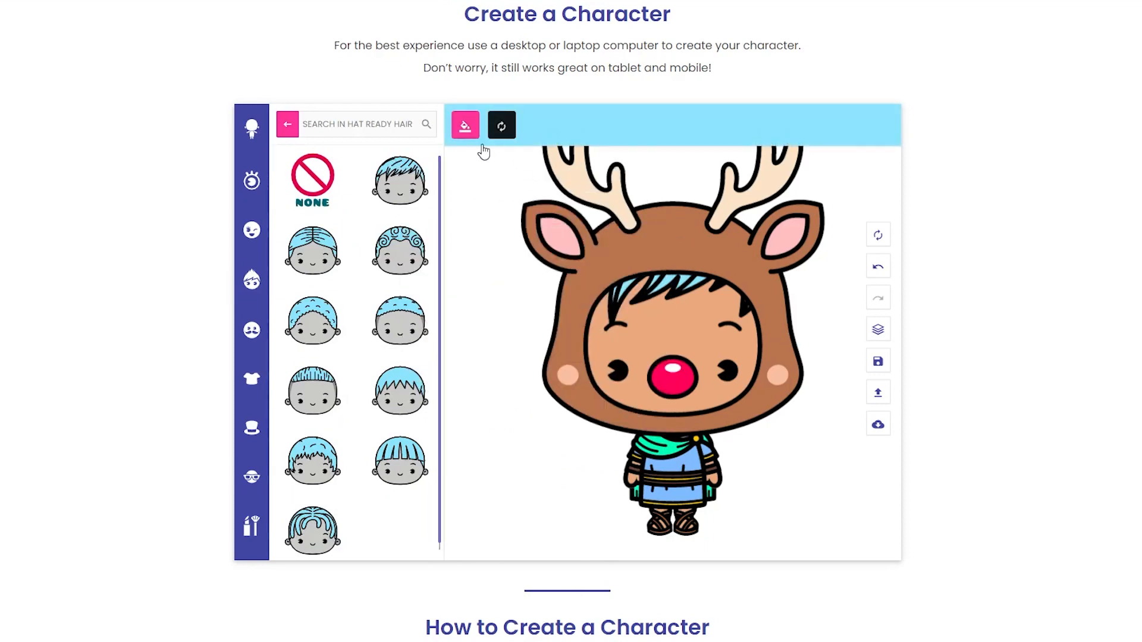
Recolor the light blue hat-ready hair to the dark brown Dark Skin 4 shade
{"action": "left_click", "coordinate": [465, 128]}
{"action": "left_click", "coordinate": [577, 166]}
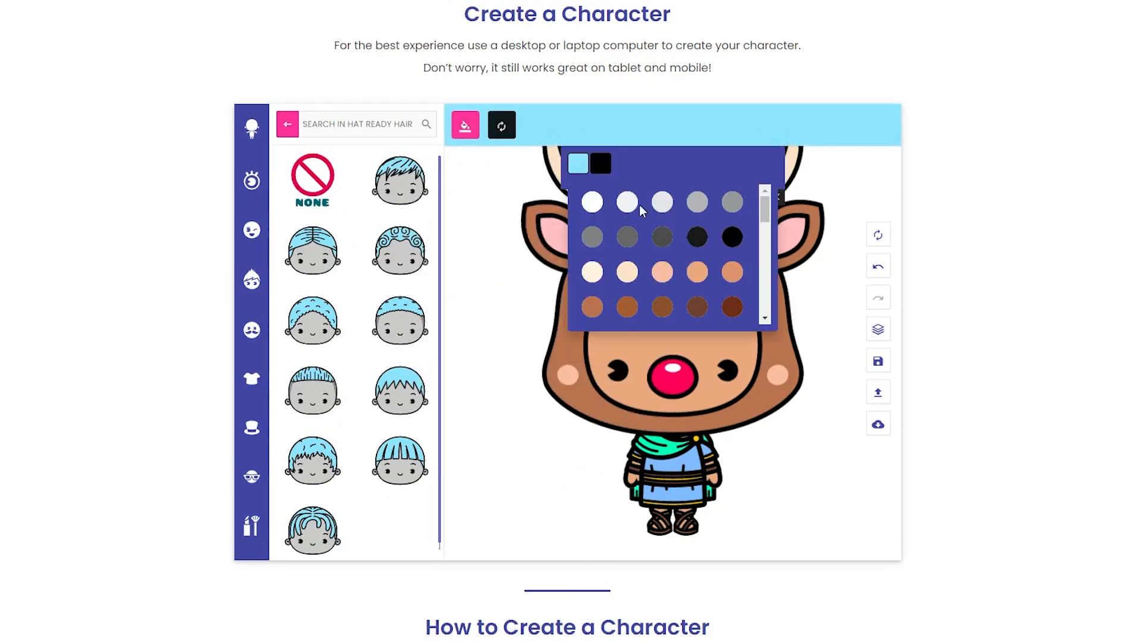
{"action": "left_click", "coordinate": [696, 309]}
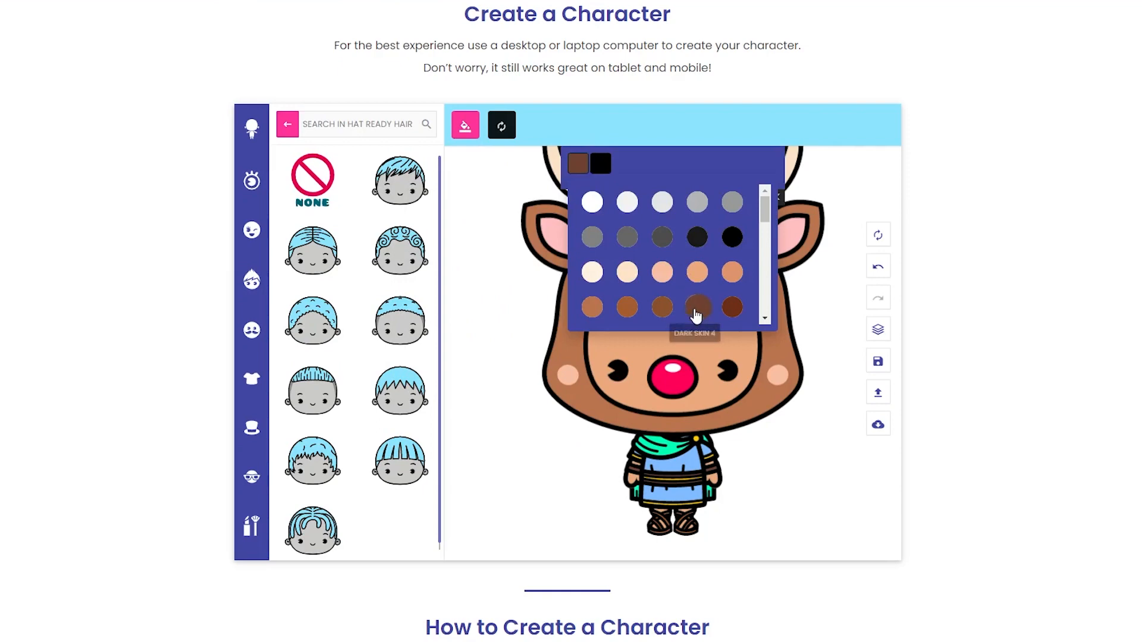
{"action": "left_click", "coordinate": [510, 315]}
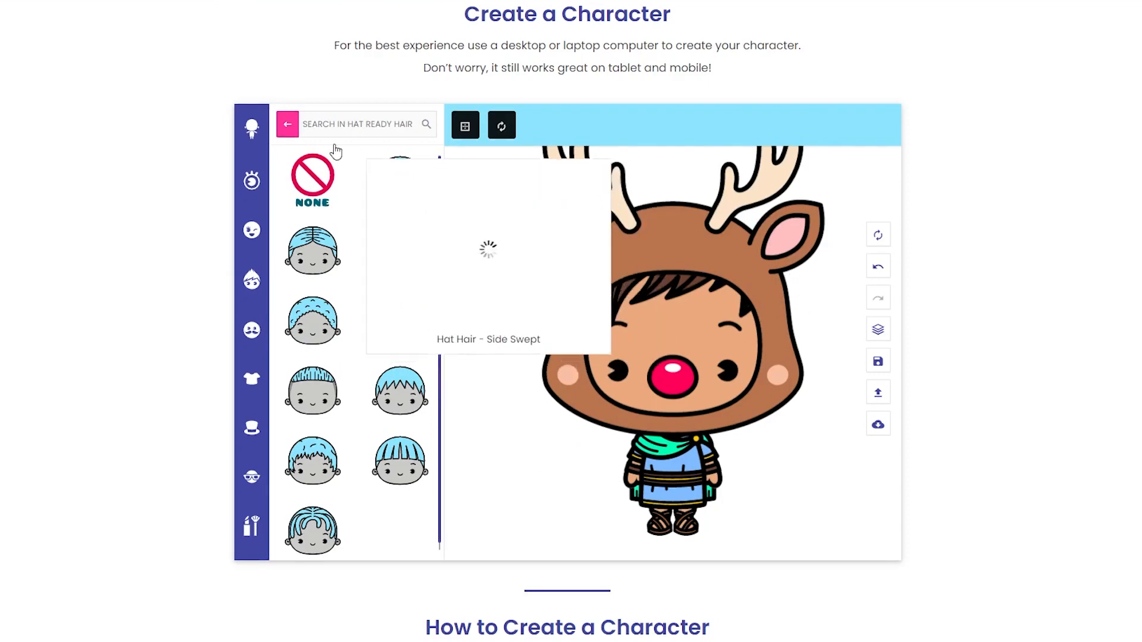
Give the character the side-swept style from Short Hair and recolor it to the dark brown Dark Skin 4 shade
{"action": "left_click", "coordinate": [282, 128]}
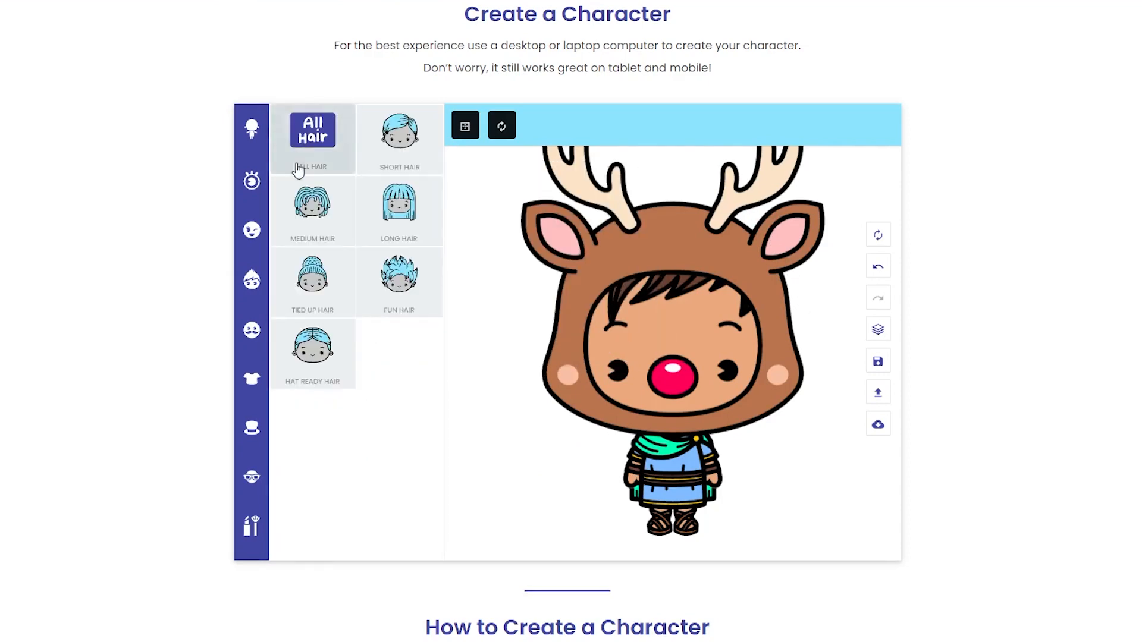
{"action": "left_click", "coordinate": [401, 141]}
{"action": "left_click", "coordinate": [404, 309]}
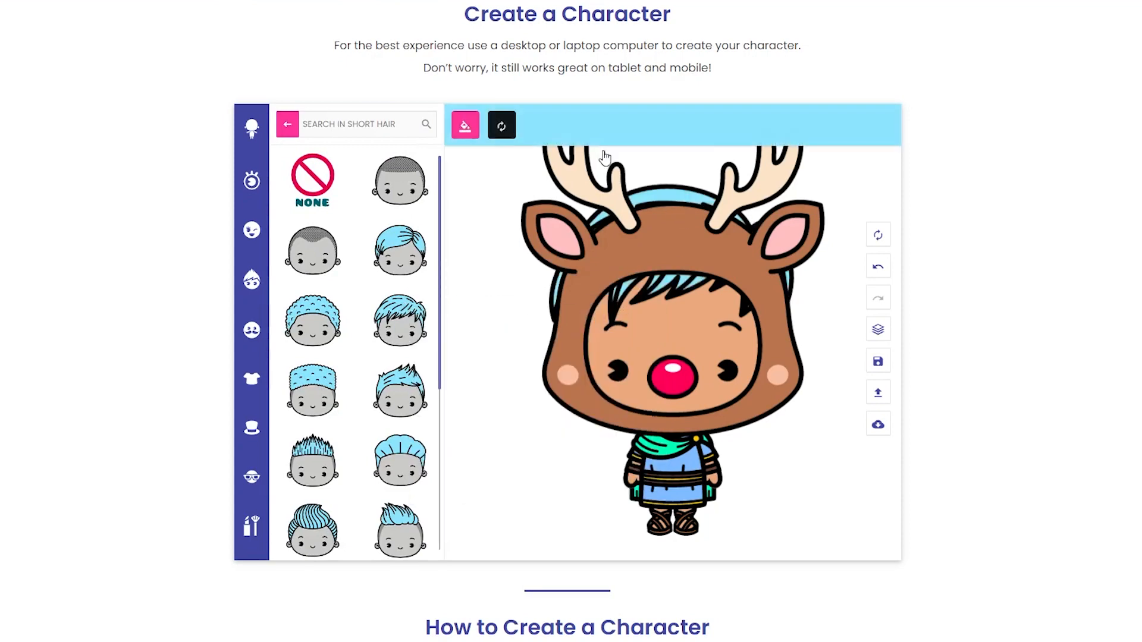
{"action": "left_click", "coordinate": [578, 164]}
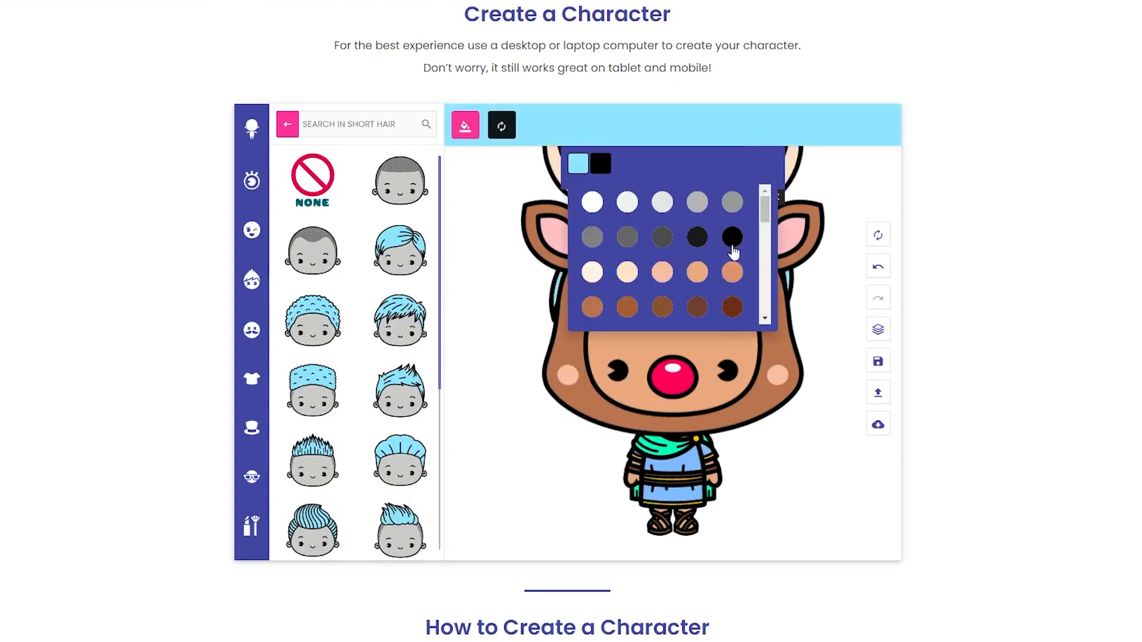
{"action": "left_click", "coordinate": [697, 305]}
{"action": "left_click", "coordinate": [487, 157]}
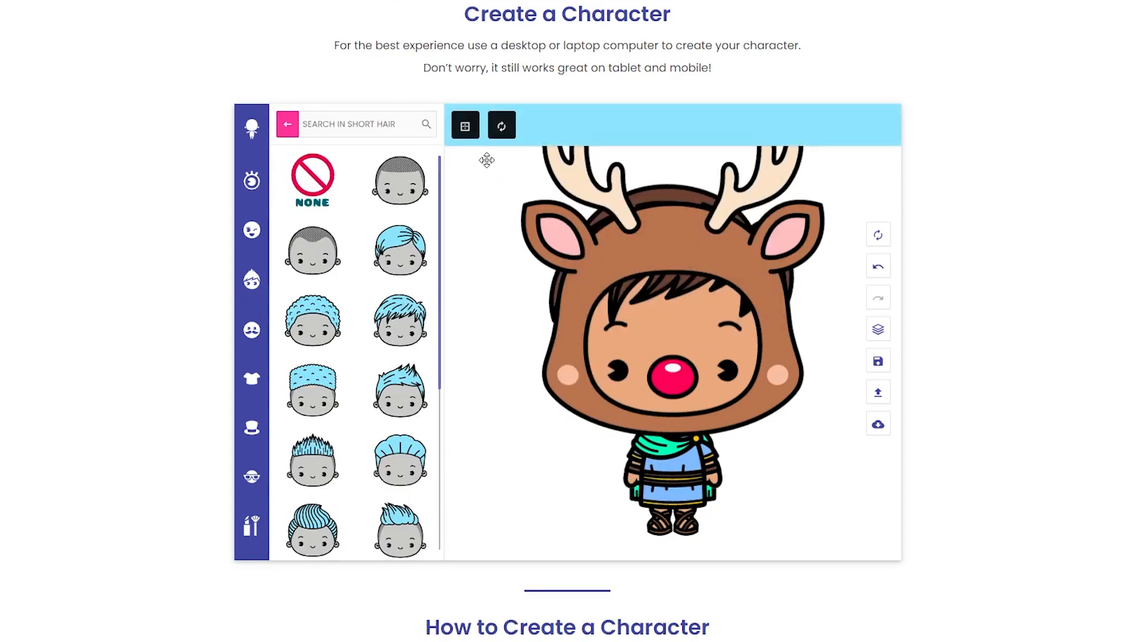
Replace the reindeer hood with the Roman Laurel Leaf Crown from Historical Headwear and move it higher on the head
{"action": "left_click", "coordinate": [289, 127]}
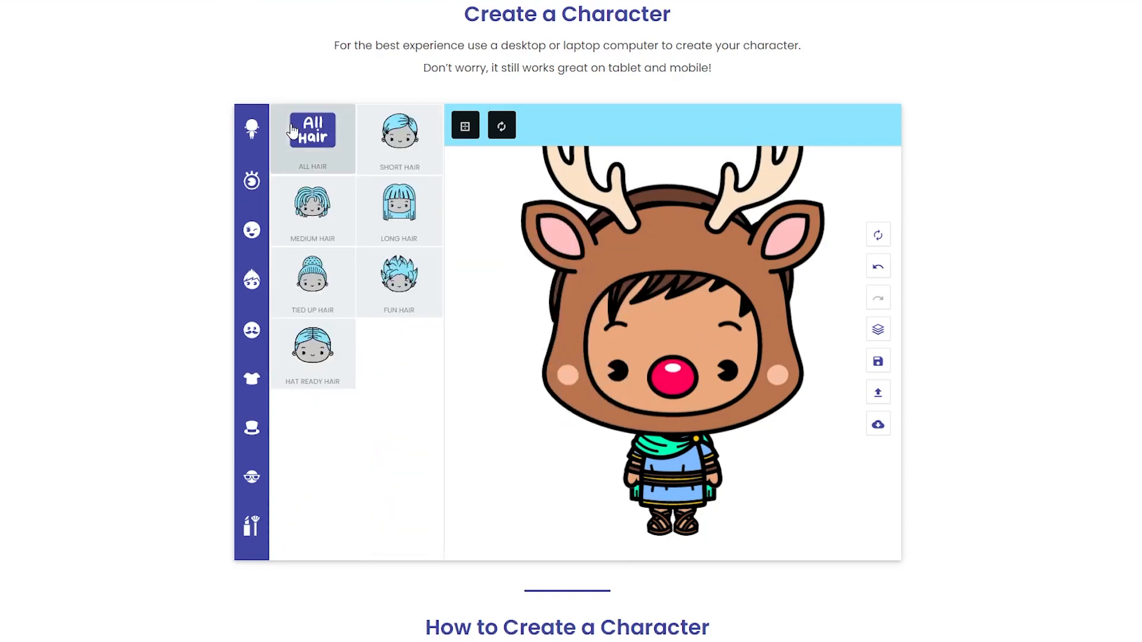
{"action": "left_click", "coordinate": [254, 428]}
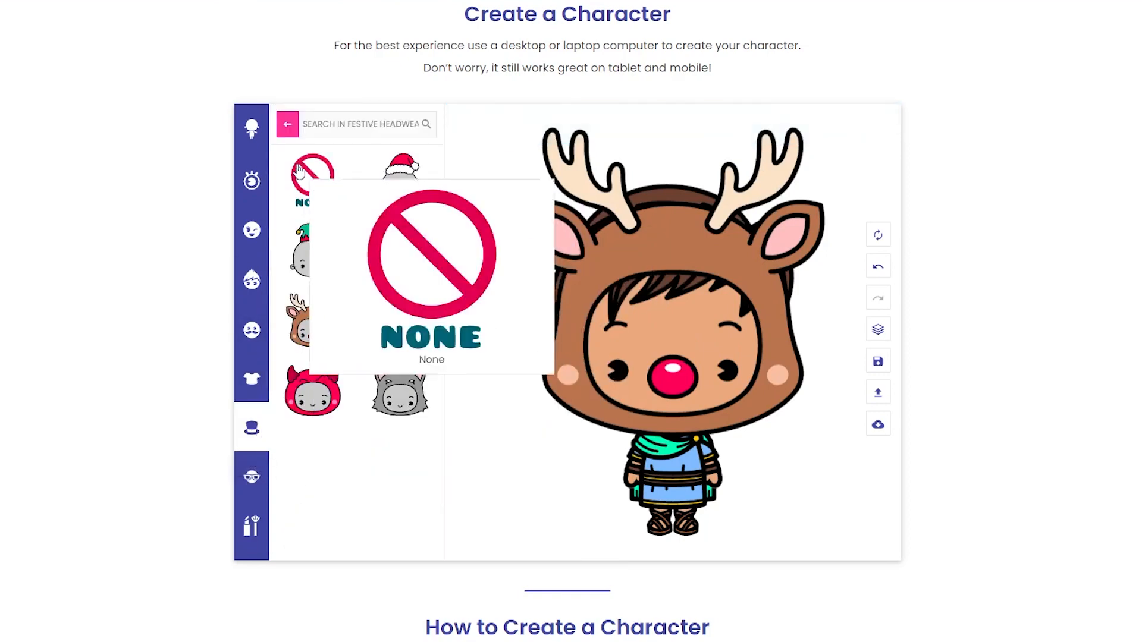
{"action": "left_click", "coordinate": [288, 130]}
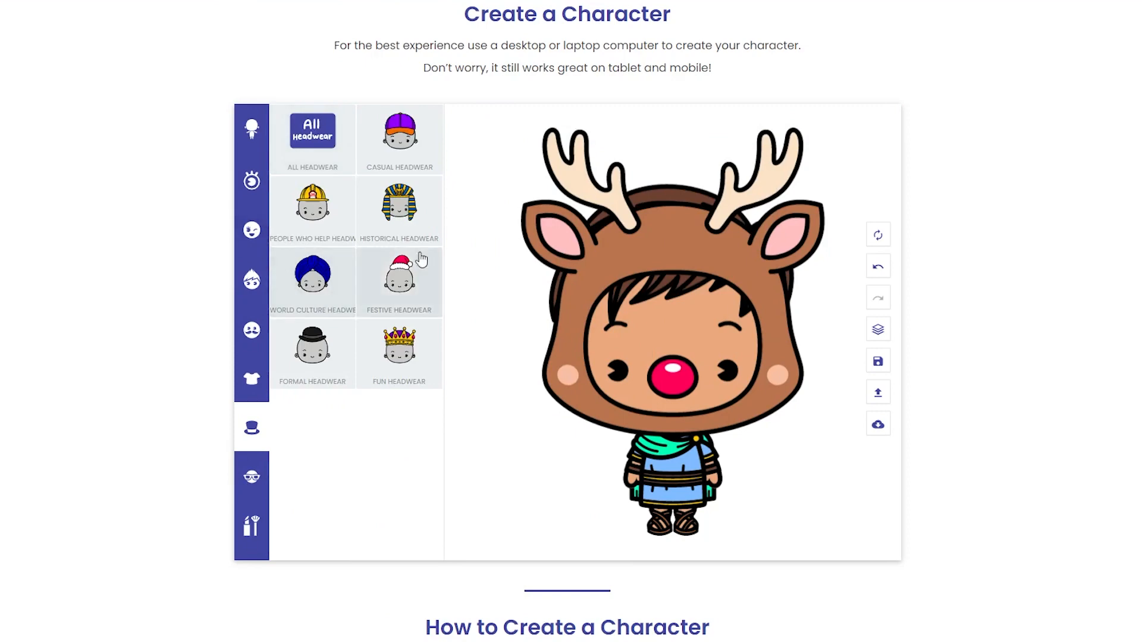
{"action": "left_click", "coordinate": [417, 204]}
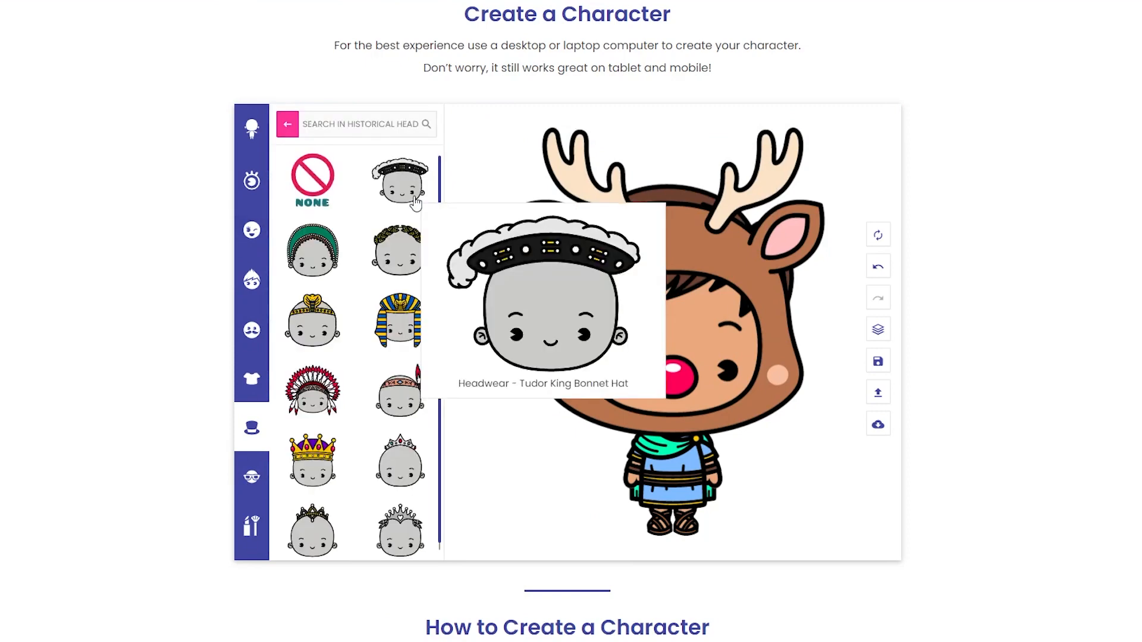
{"action": "left_click", "coordinate": [397, 258]}
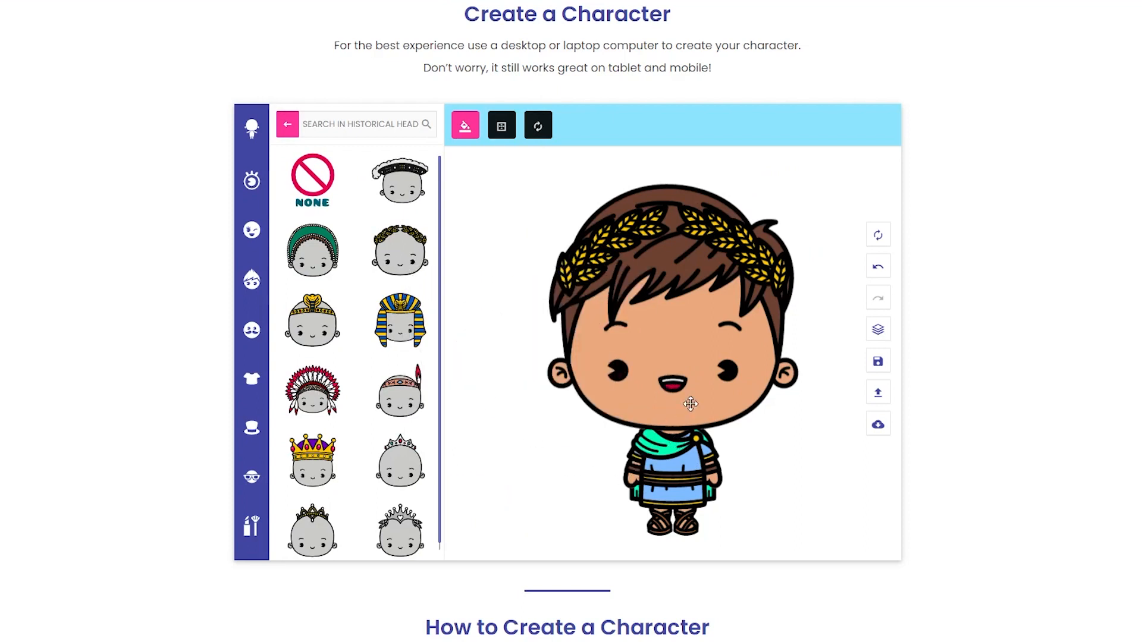
{"action": "left_click_drag", "start_coordinate": [719, 247], "coordinate": [720, 213]}
{"action": "mouse_move", "coordinate": [432, 172]}
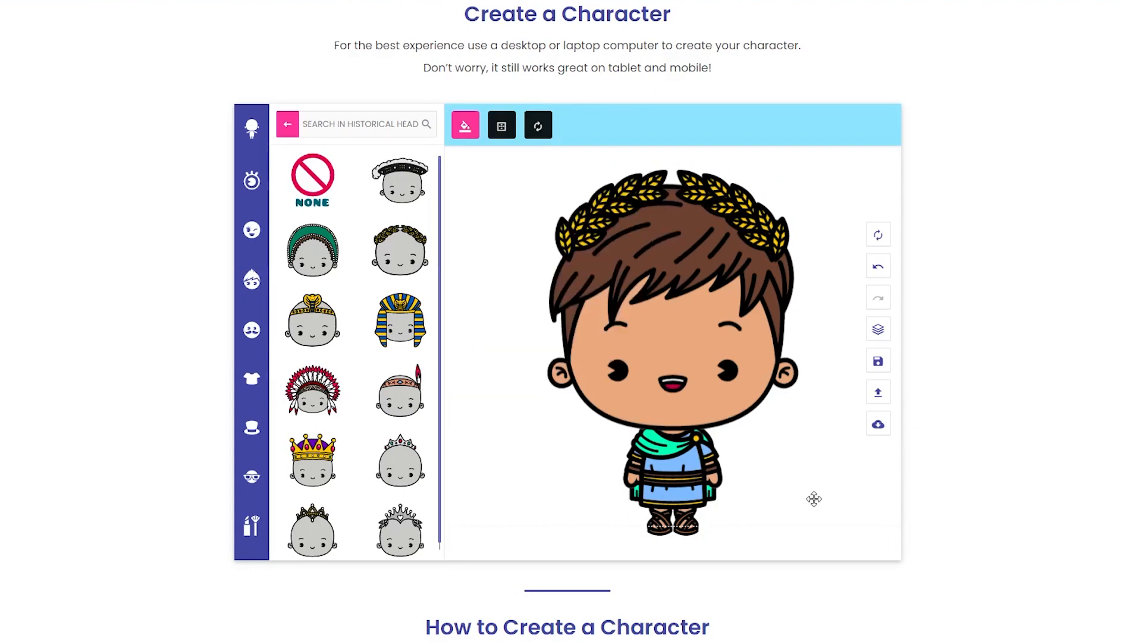
Move the laurel crown down over the lower face and swap it for the blue and gold pharaoh headdress
{"action": "left_click_drag", "start_coordinate": [743, 210], "coordinate": [675, 408]}
{"action": "mouse_move", "coordinate": [404, 418]}
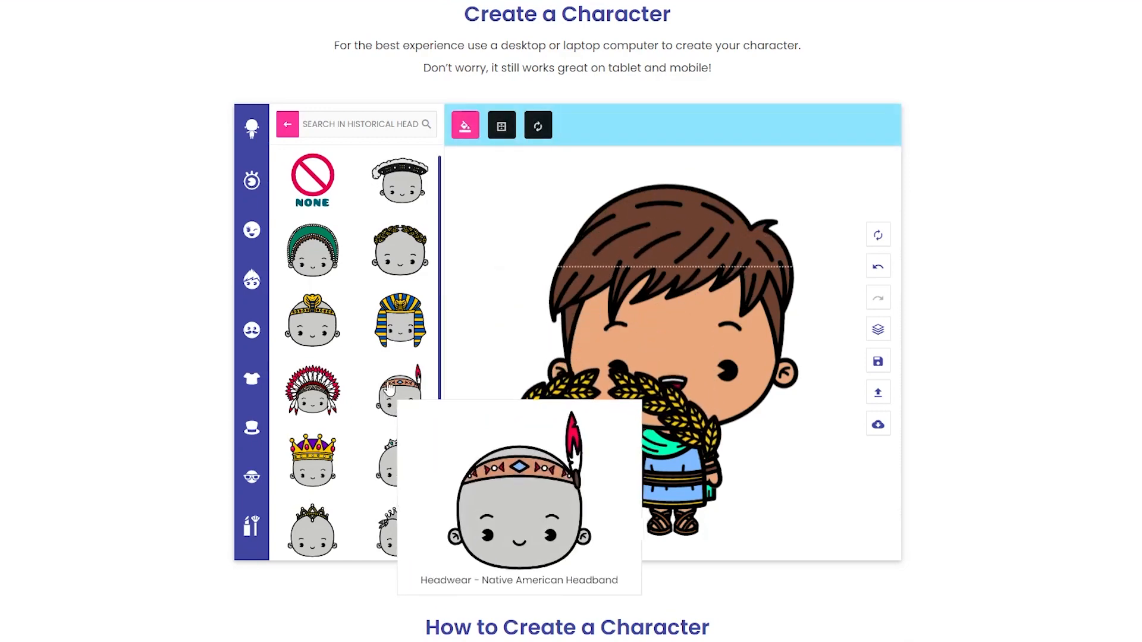
{"action": "left_click", "coordinate": [409, 336]}
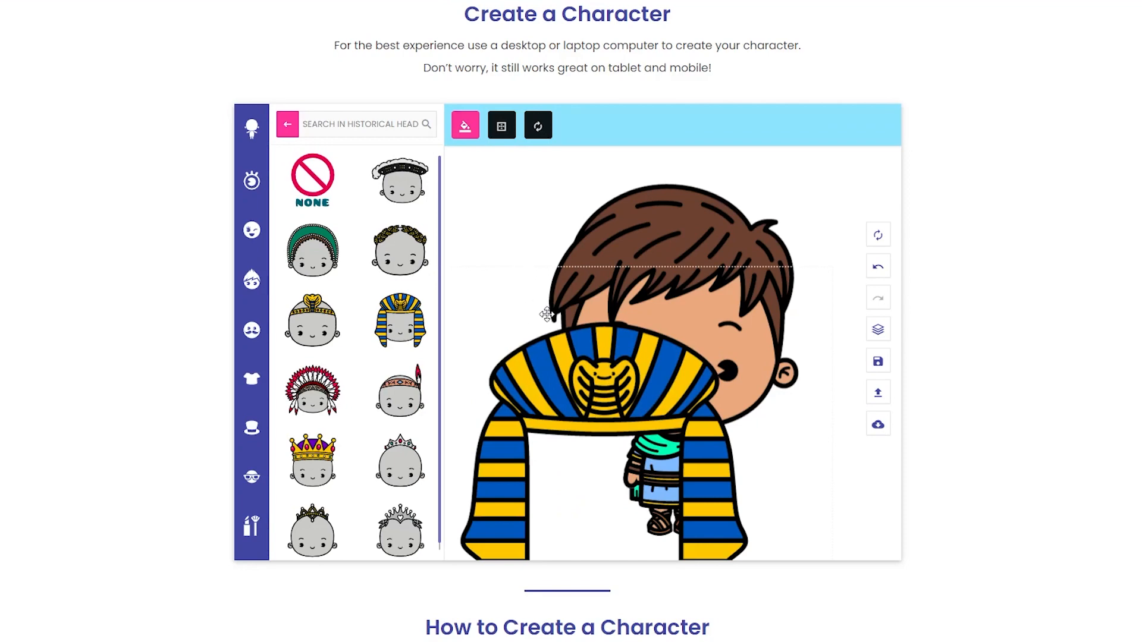
Center the pharaoh headdress horizontally and vertically on the character
{"action": "left_click", "coordinate": [503, 131]}
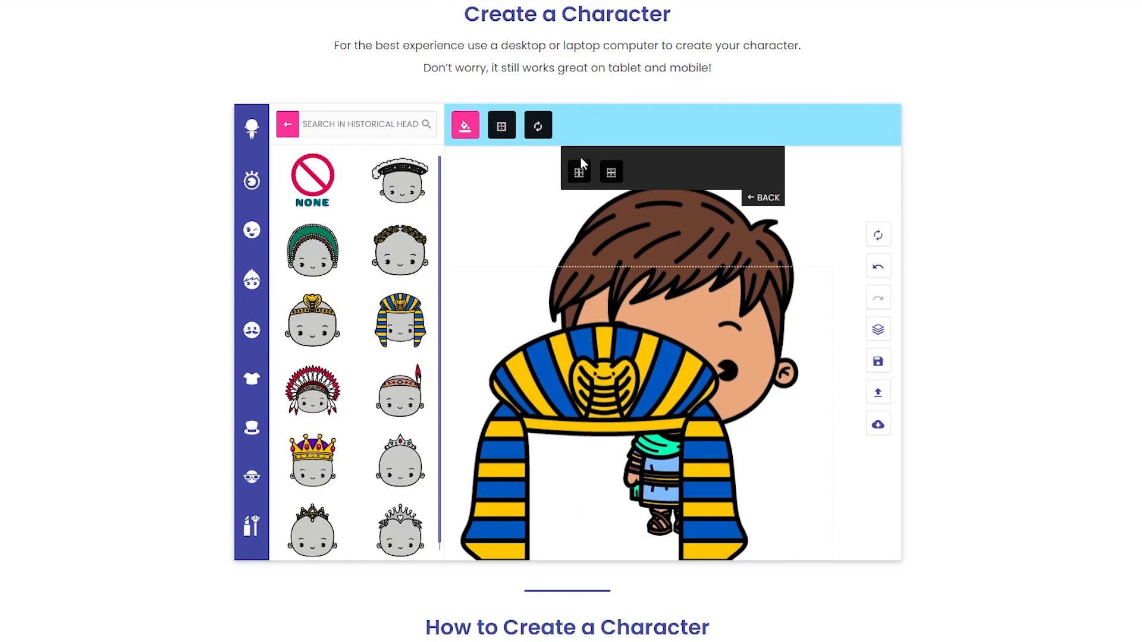
{"action": "left_click", "coordinate": [579, 173]}
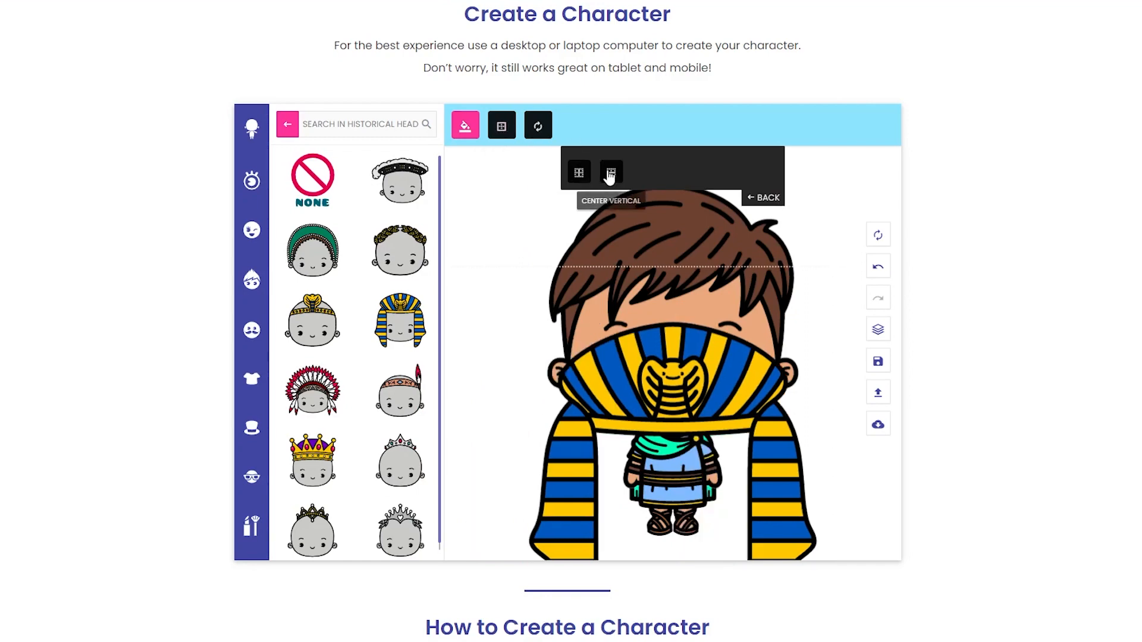
{"action": "left_click", "coordinate": [610, 175]}
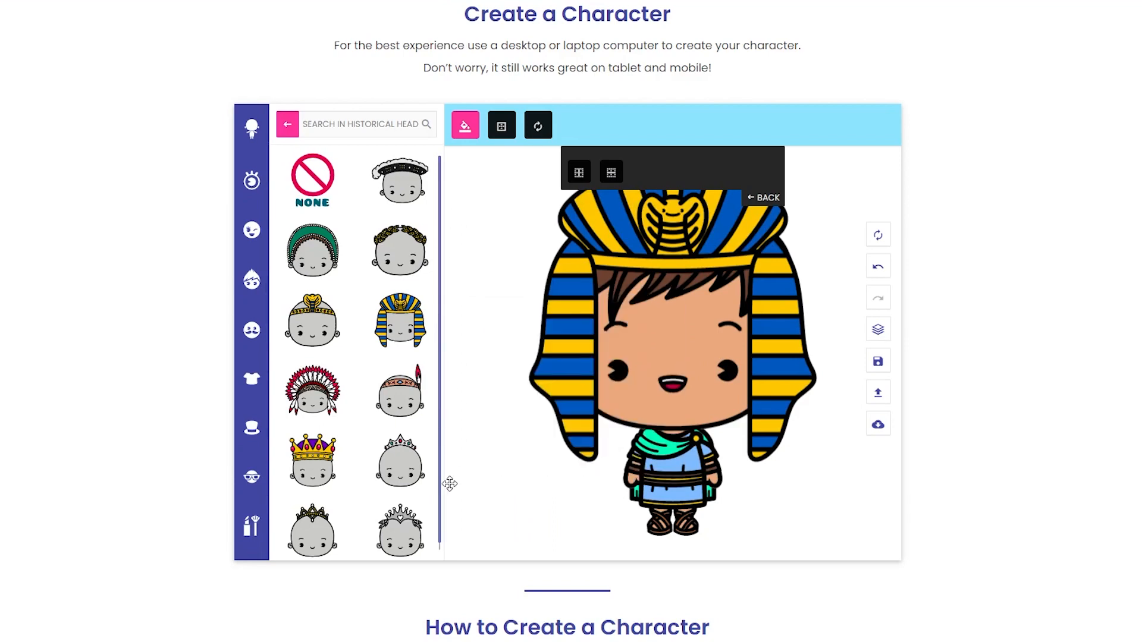
{"action": "left_click", "coordinate": [764, 198]}
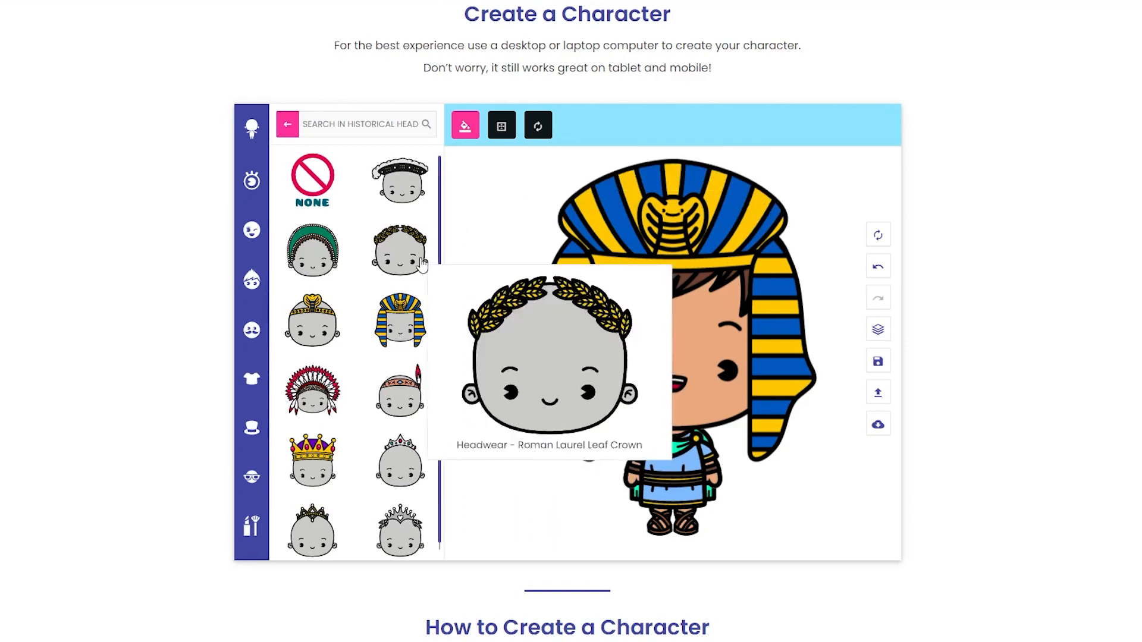
Replace the pharaoh headdress with the Roman Laurel Leaf Crown and raise it to the top of the hair
{"action": "left_click", "coordinate": [401, 250]}
{"action": "left_click_drag", "start_coordinate": [763, 255], "coordinate": [763, 221]}
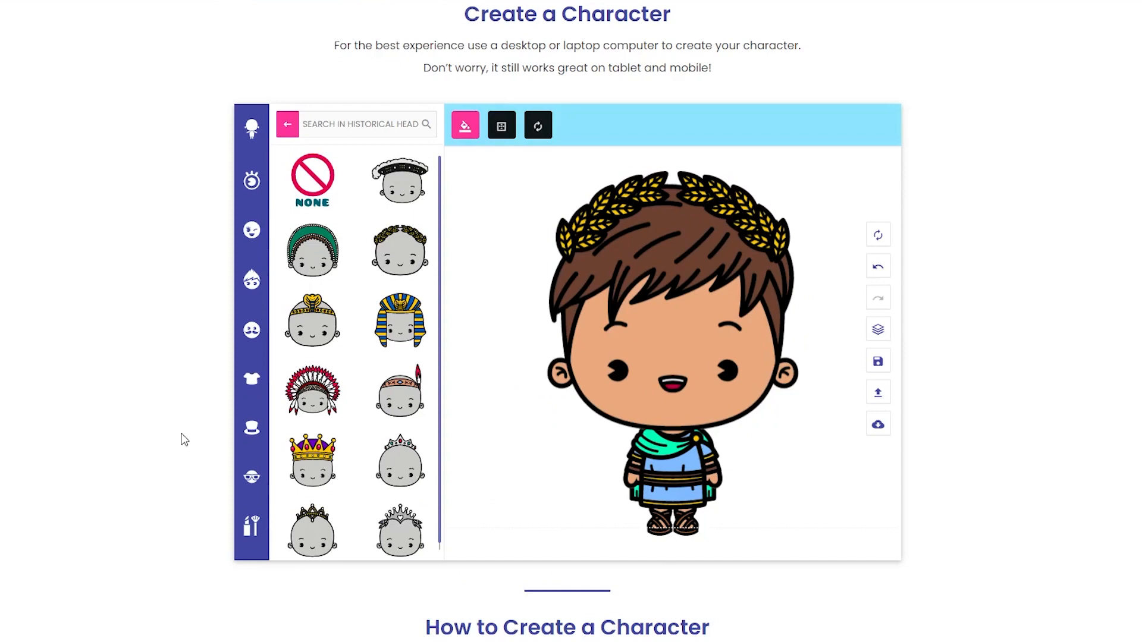
{"action": "left_click", "coordinate": [225, 432]}
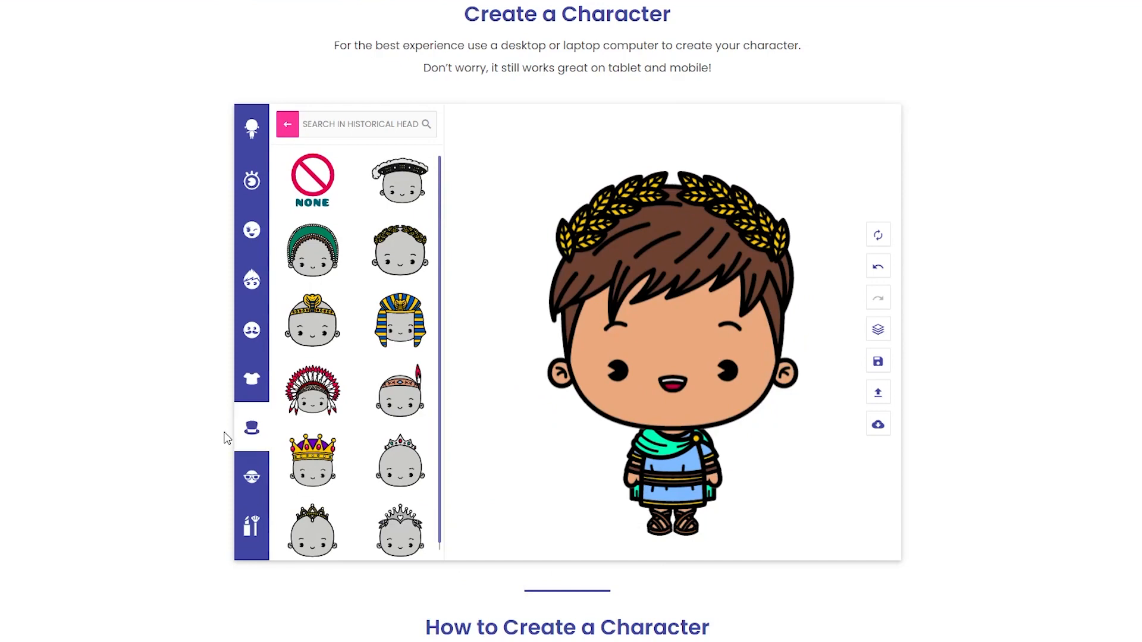
Add the purple-framed sunglasses with dark lenses from Face Accessories to the character
{"action": "left_click", "coordinate": [250, 477]}
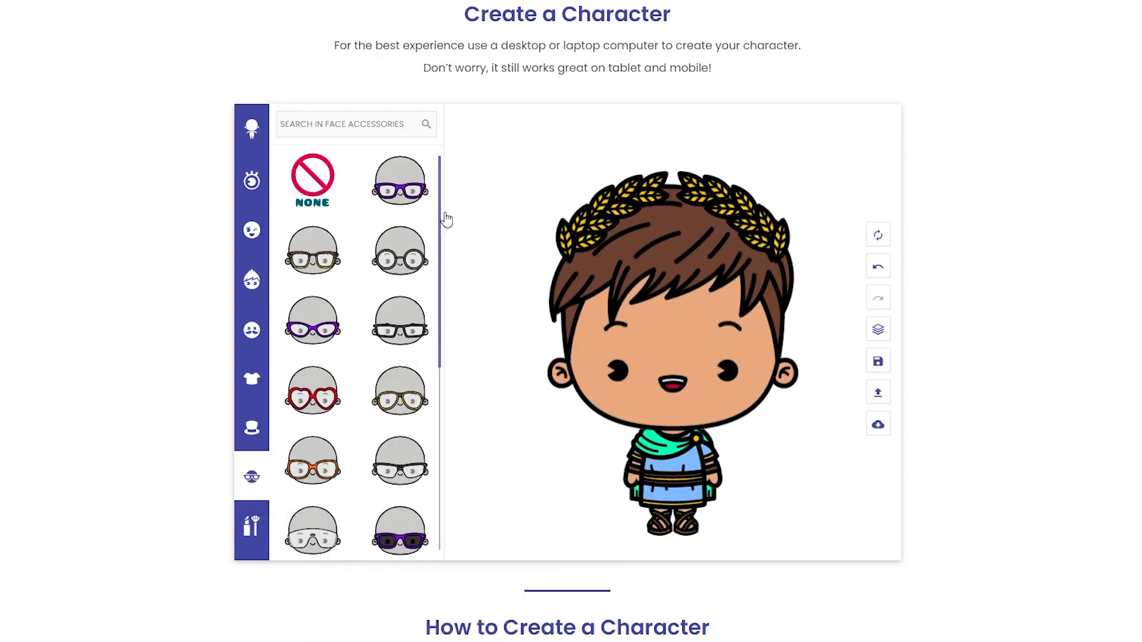
{"action": "left_click_drag", "start_coordinate": [440, 220], "coordinate": [447, 318]}
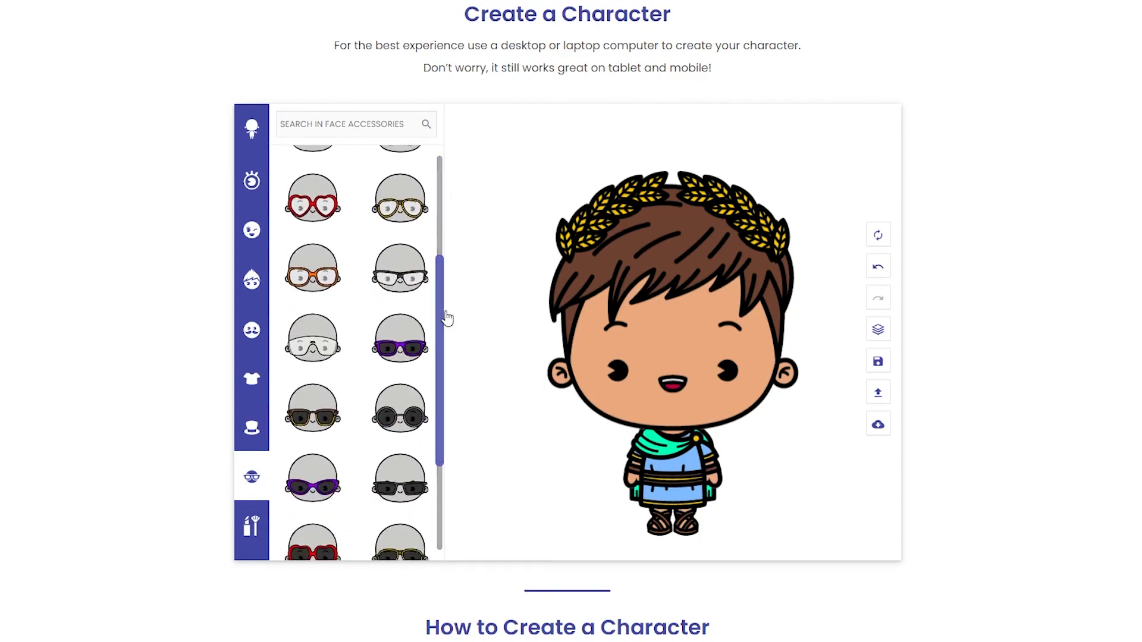
{"action": "left_click", "coordinate": [391, 338]}
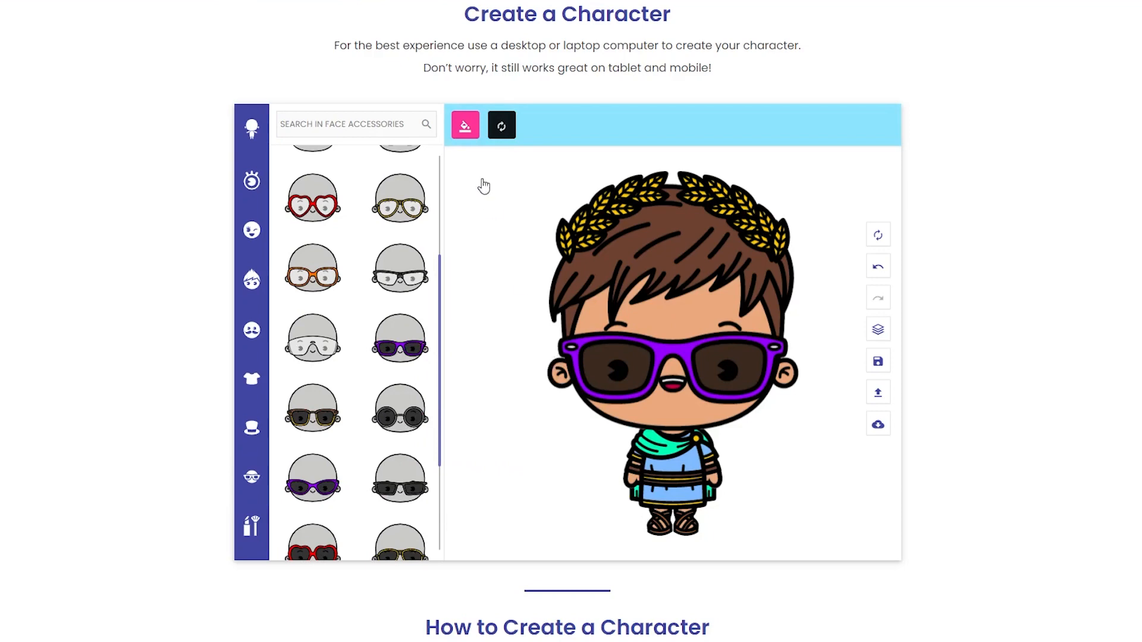
Recolor the purple frame of the sunglasses to bright blue
{"action": "left_click", "coordinate": [465, 127]}
{"action": "left_click", "coordinate": [579, 167]}
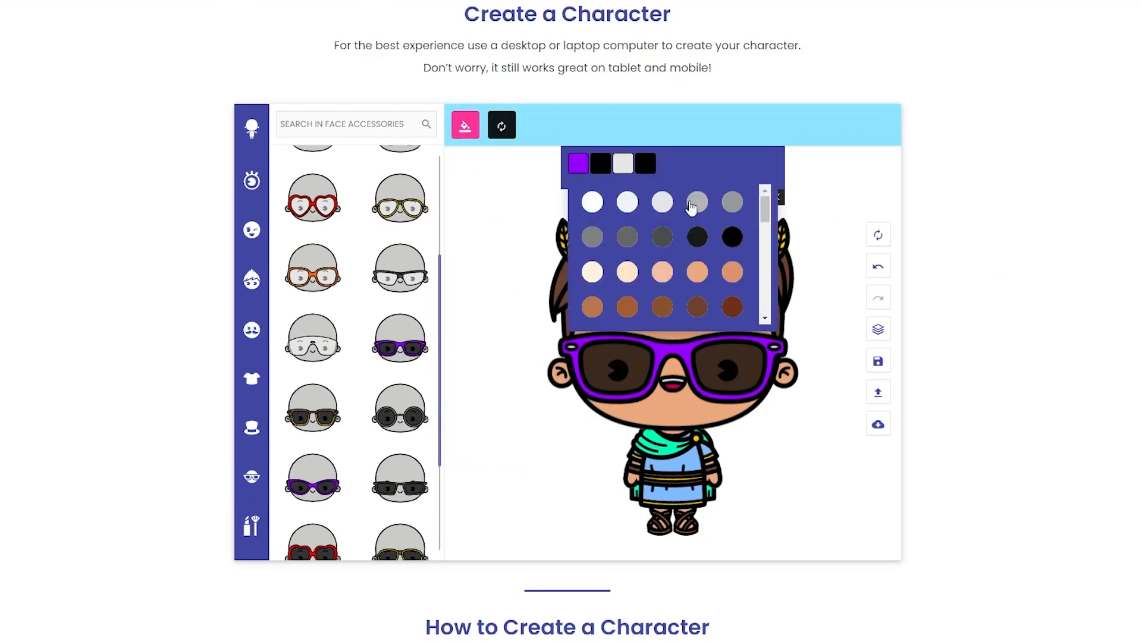
{"action": "left_click_drag", "start_coordinate": [767, 217], "coordinate": [767, 237]}
{"action": "scroll", "coordinate": [662, 238], "scroll_direction": "down", "scroll_amount": 1}
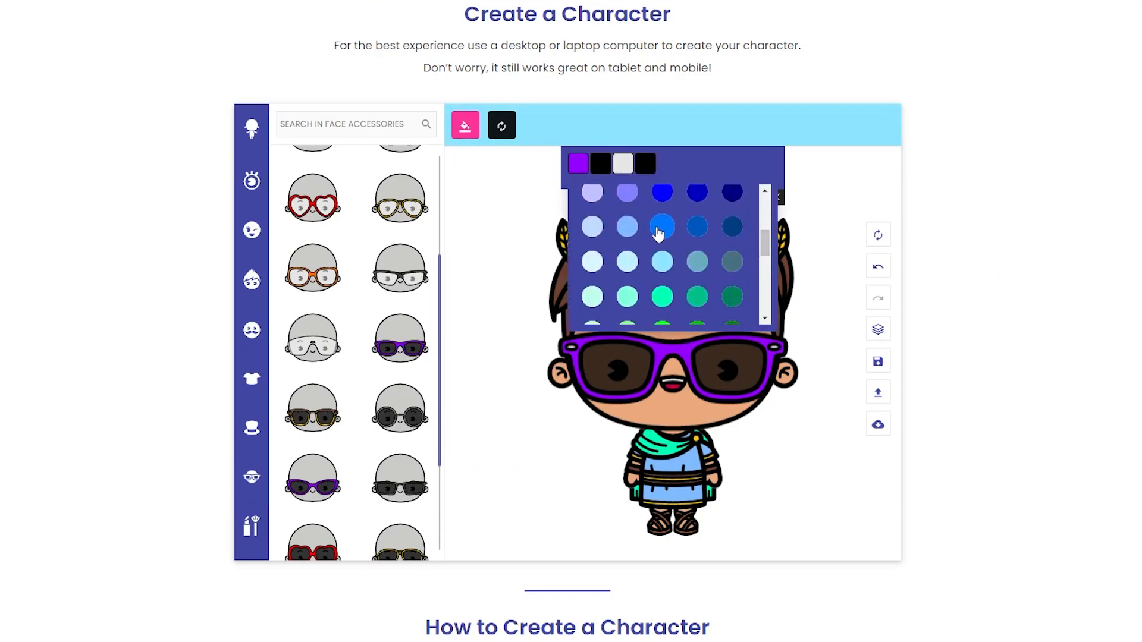
{"action": "left_click", "coordinate": [660, 230]}
Recolor the dark lenses of the sunglasses to bright turquoise green
{"action": "left_click", "coordinate": [601, 169]}
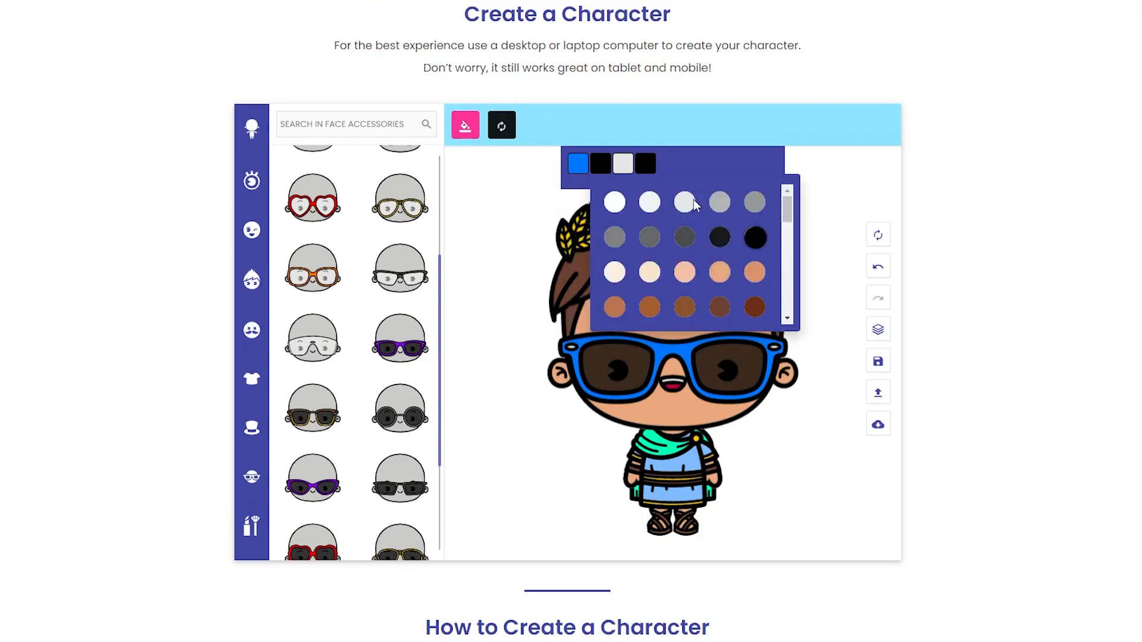
{"action": "left_click_drag", "start_coordinate": [787, 208], "coordinate": [786, 245]}
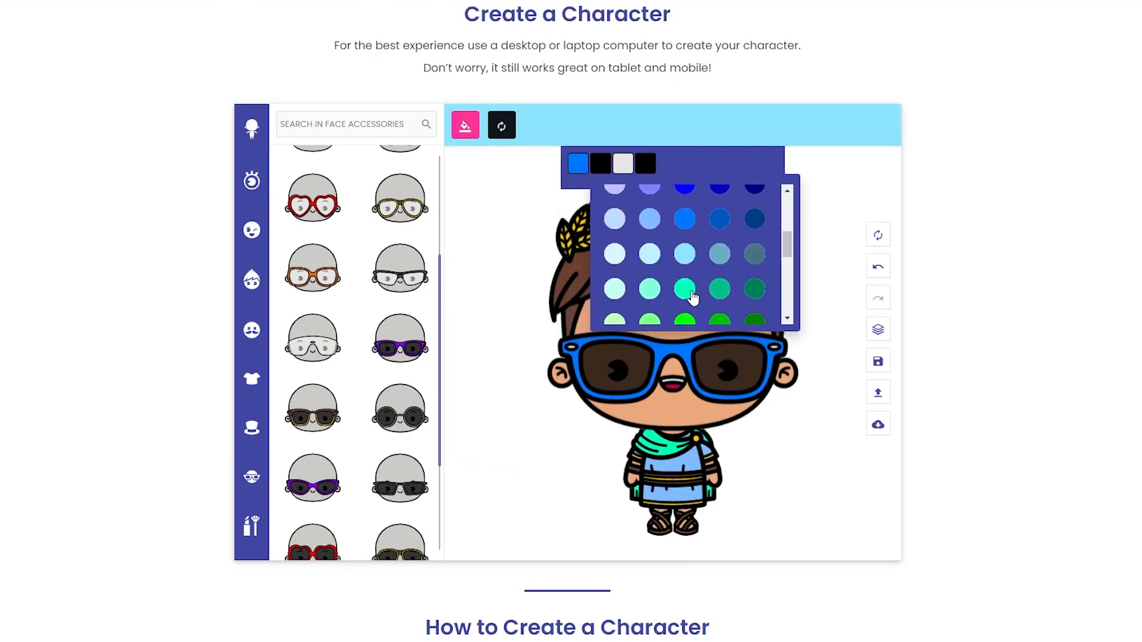
{"action": "left_click", "coordinate": [689, 302]}
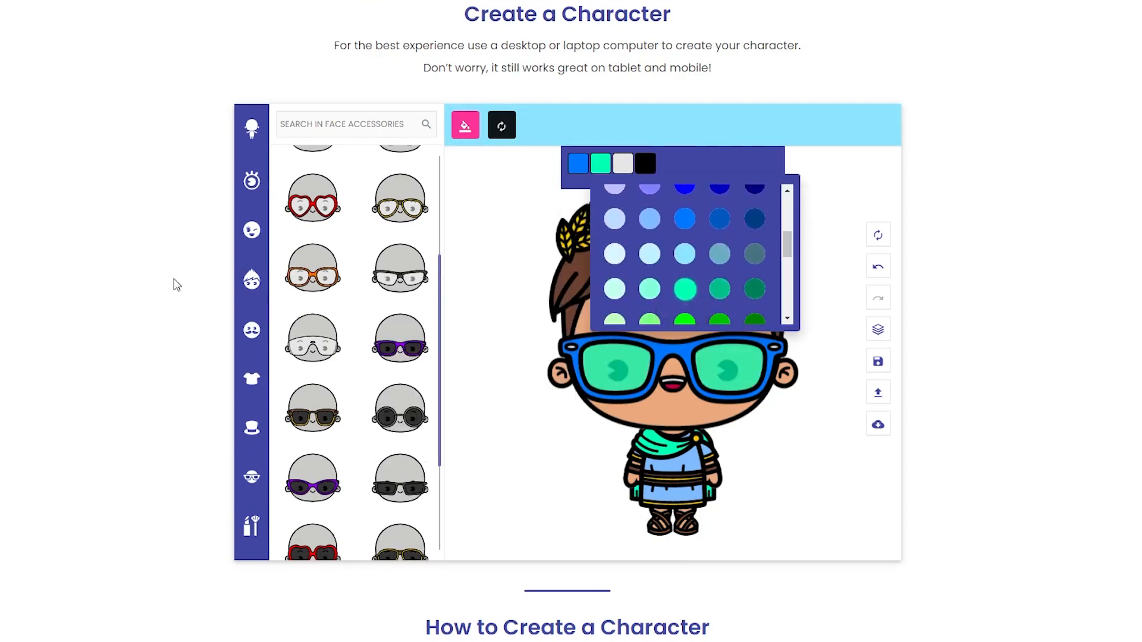
{"action": "left_click", "coordinate": [176, 285]}
Apply the skull face makeup with the forehead spiderweb to the character and remove the sunglasses
{"action": "left_click", "coordinate": [252, 476]}
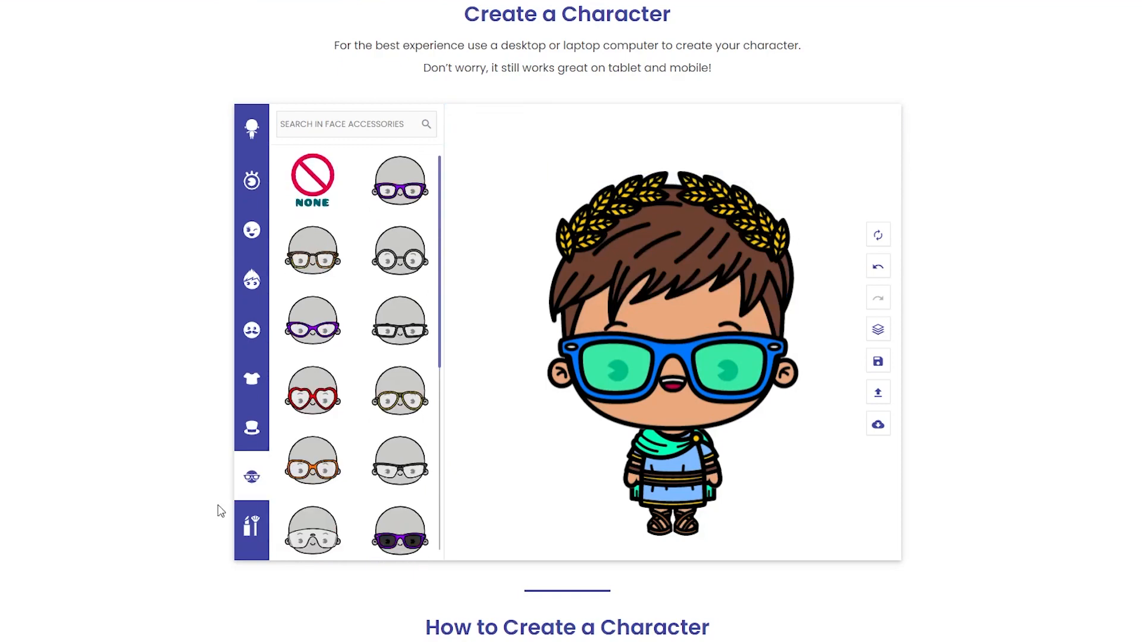
{"action": "left_click", "coordinate": [250, 528]}
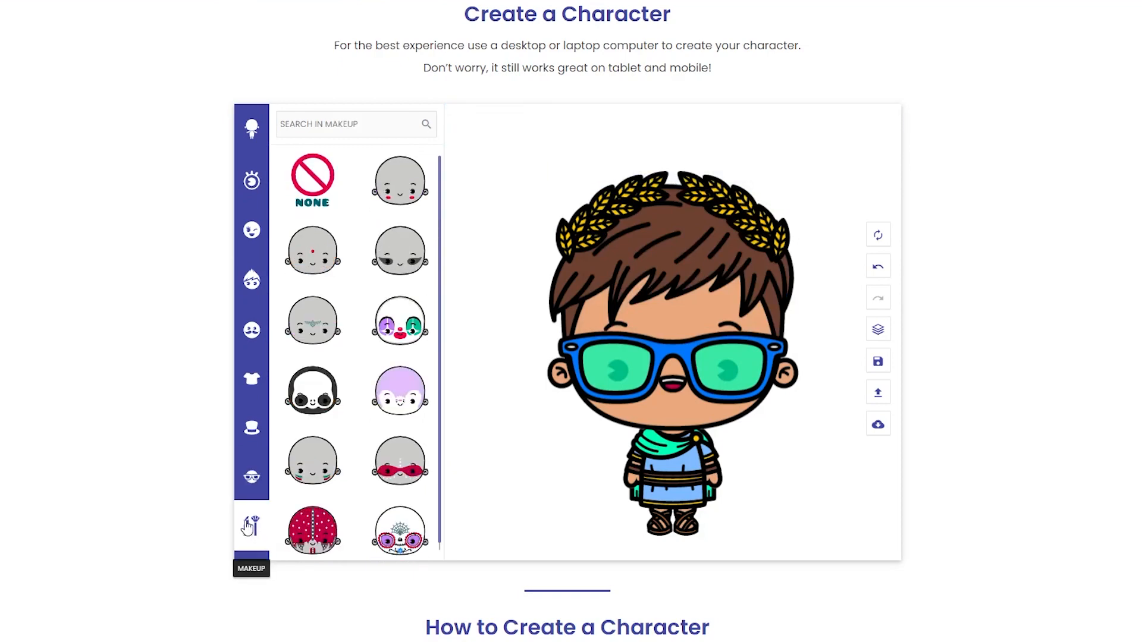
{"action": "mouse_move", "coordinate": [413, 316]}
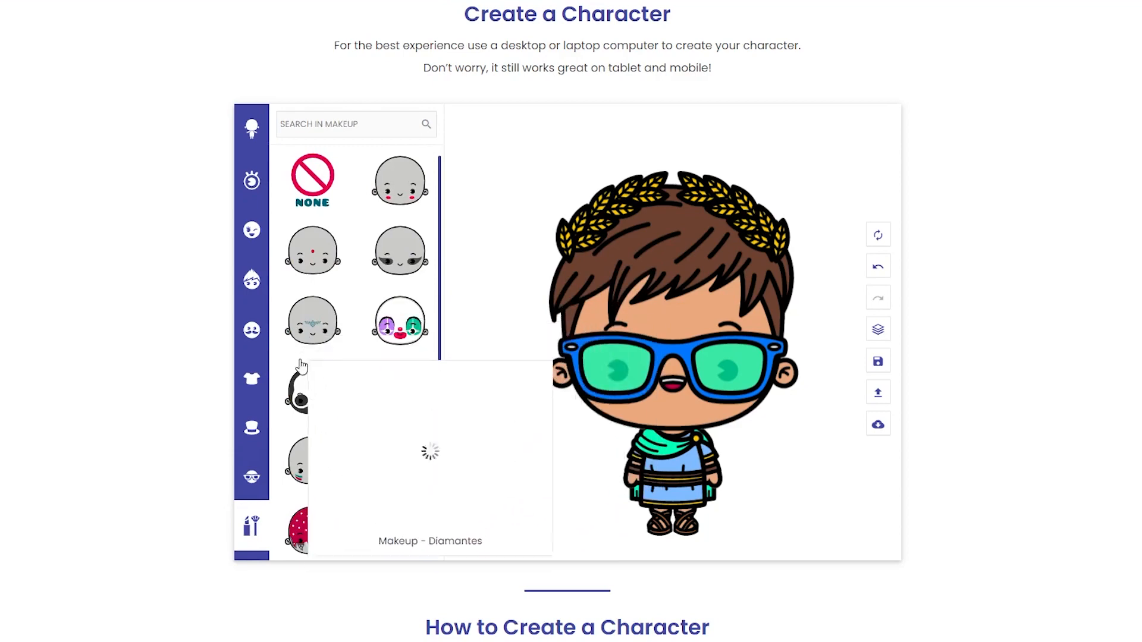
{"action": "left_click", "coordinate": [309, 392]}
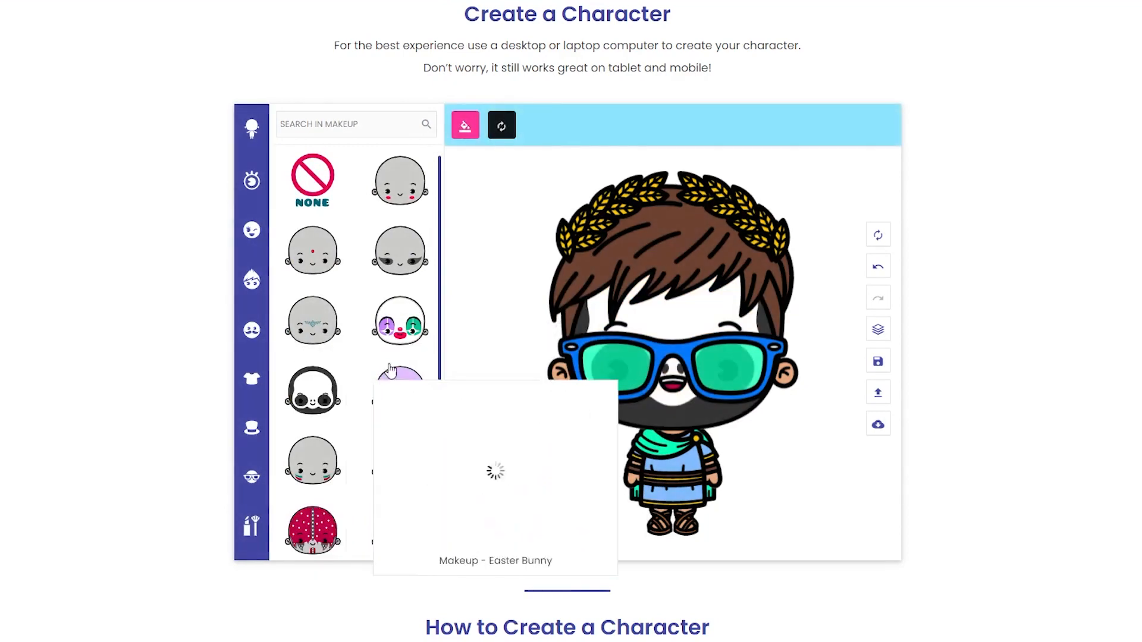
{"action": "left_click", "coordinate": [399, 535]}
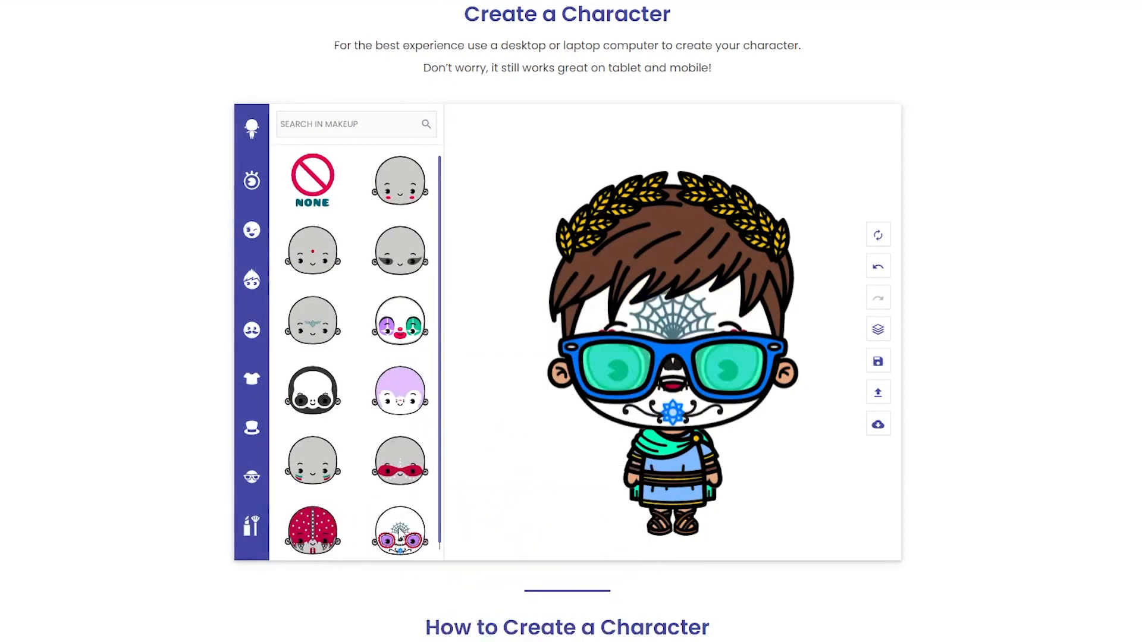
{"action": "left_click", "coordinate": [252, 476]}
{"action": "left_click", "coordinate": [313, 179]}
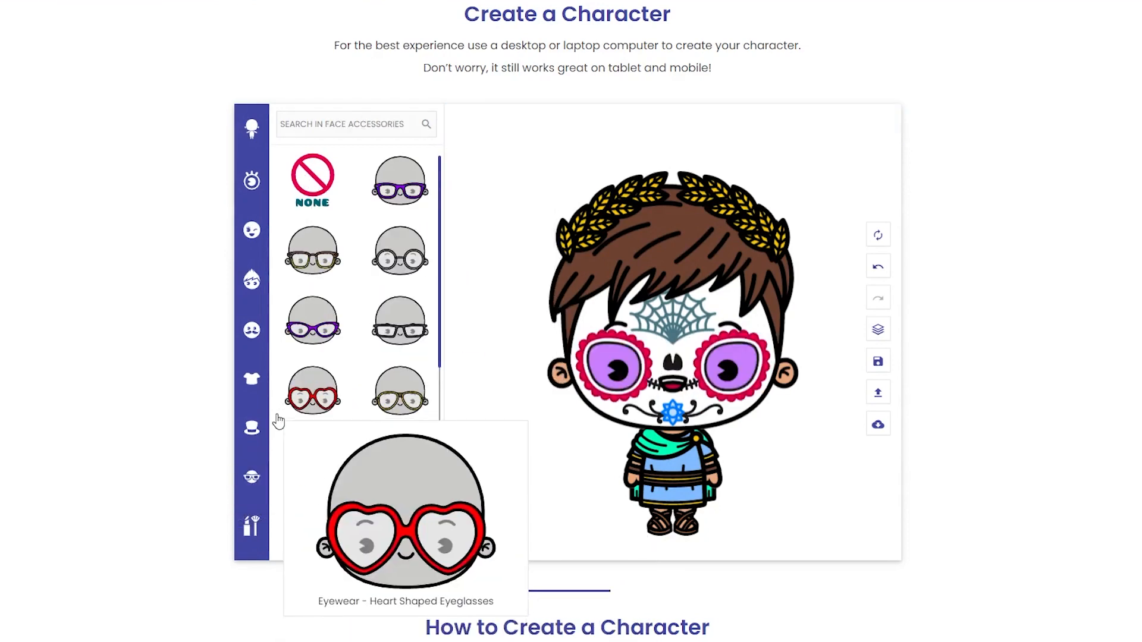
Recolor the light purple eye areas of the skull makeup to bright turquoise green
{"action": "left_click", "coordinate": [251, 526]}
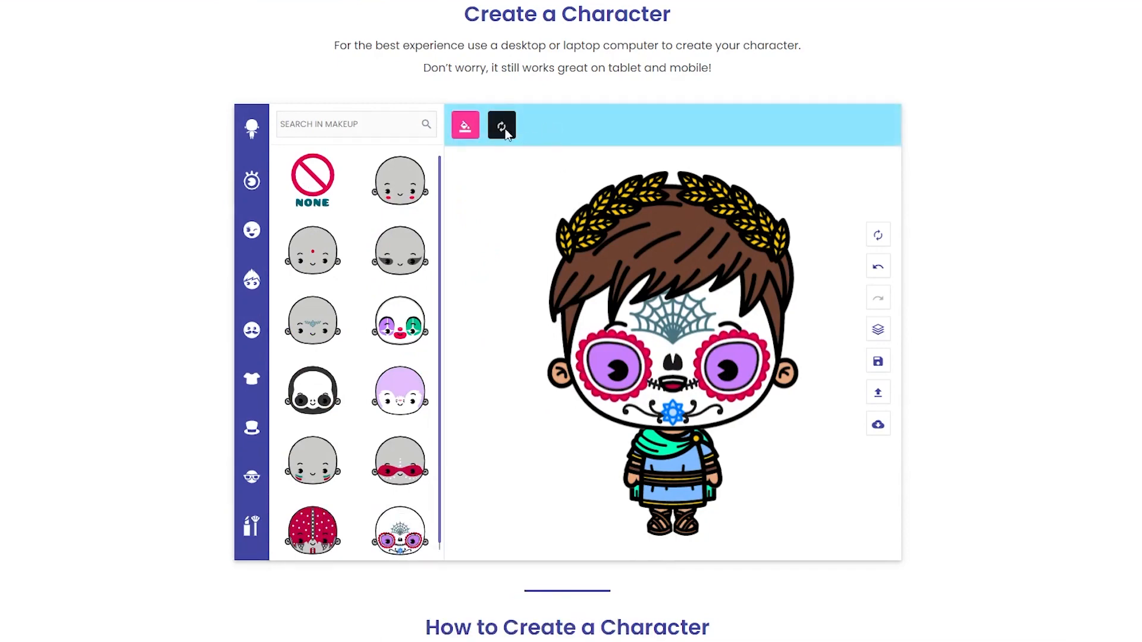
{"action": "left_click", "coordinate": [465, 126]}
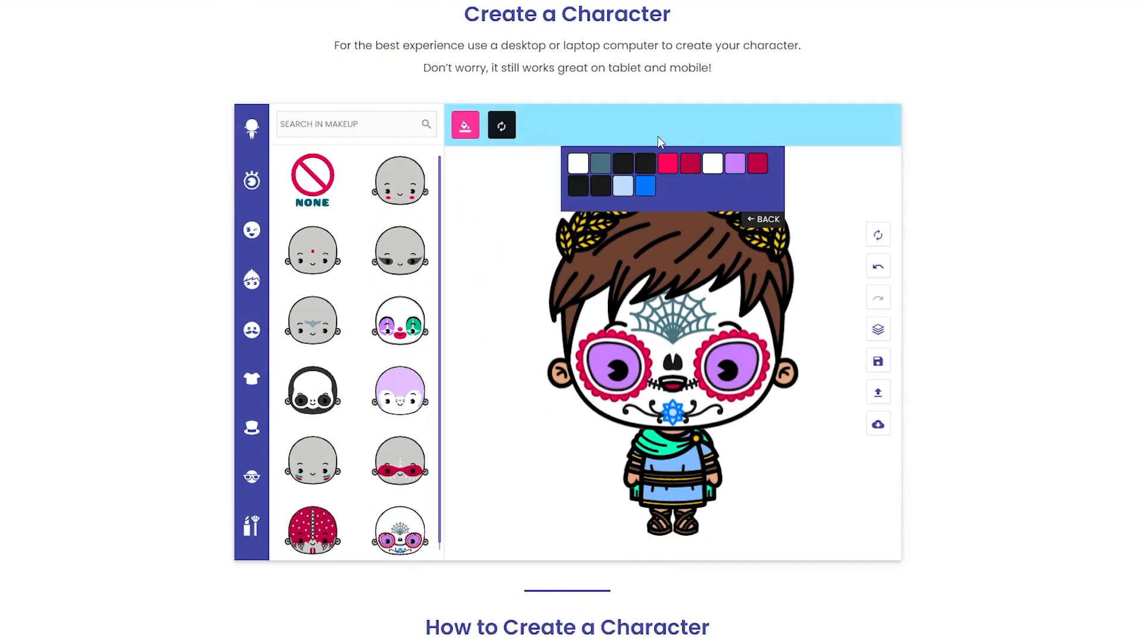
{"action": "left_click", "coordinate": [727, 168]}
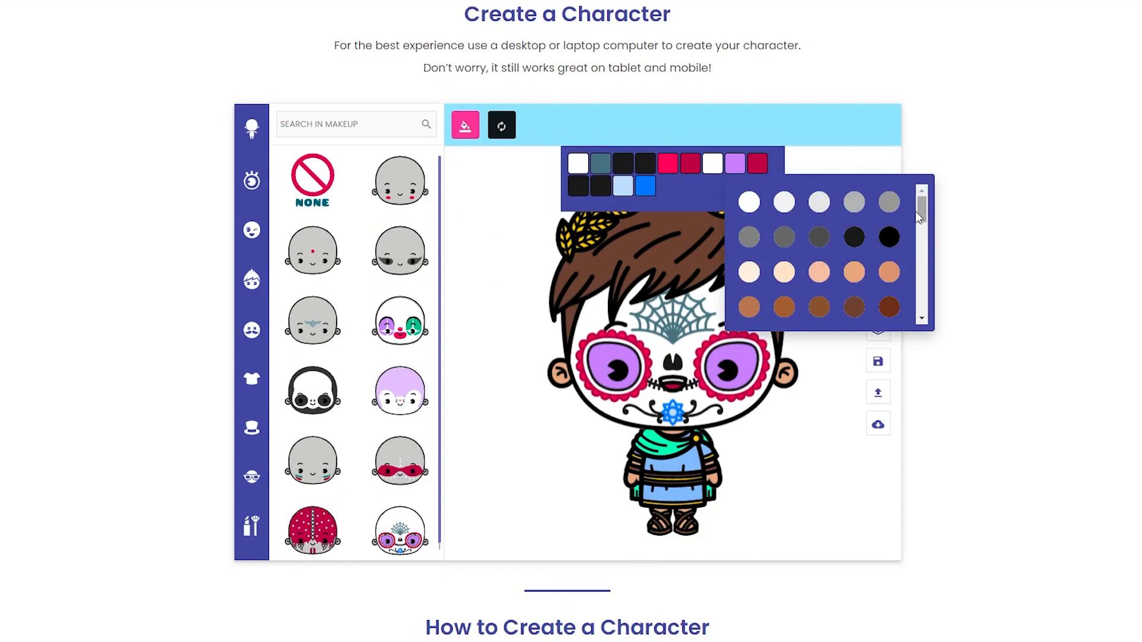
{"action": "left_click_drag", "start_coordinate": [919, 212], "coordinate": [920, 253]}
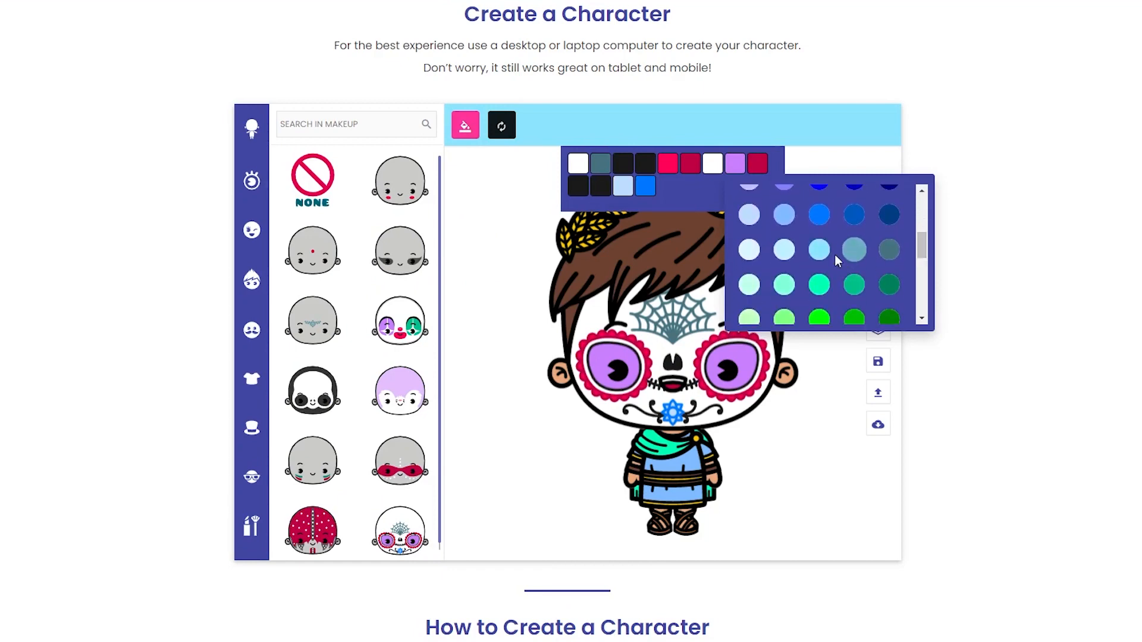
{"action": "left_click", "coordinate": [820, 287]}
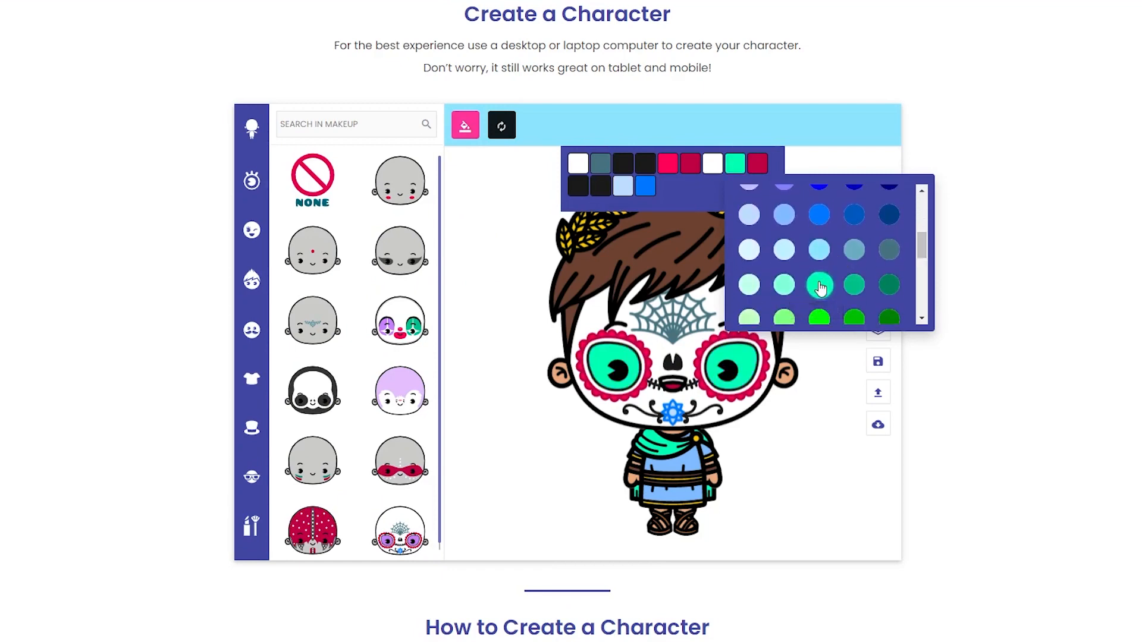
Recolor the pink-red and dark red parts of the makeup's eye rims to bright purple and Purple 5
{"action": "left_click", "coordinate": [674, 169]}
{"action": "left_click_drag", "start_coordinate": [857, 212], "coordinate": [854, 234]}
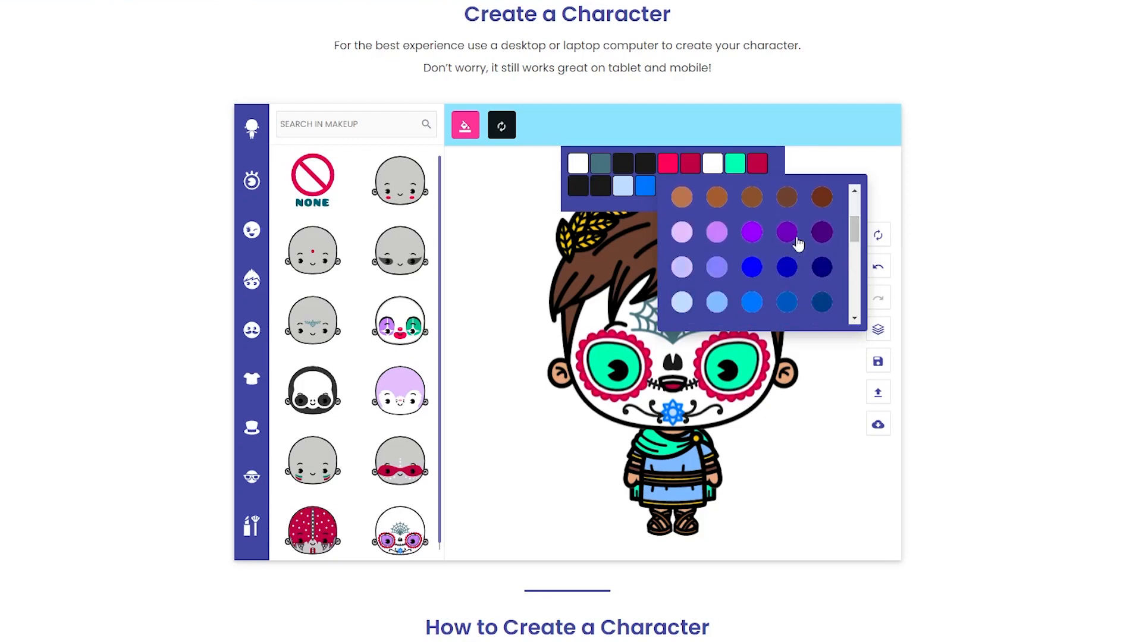
{"action": "left_click", "coordinate": [749, 233]}
{"action": "left_click", "coordinate": [690, 169]}
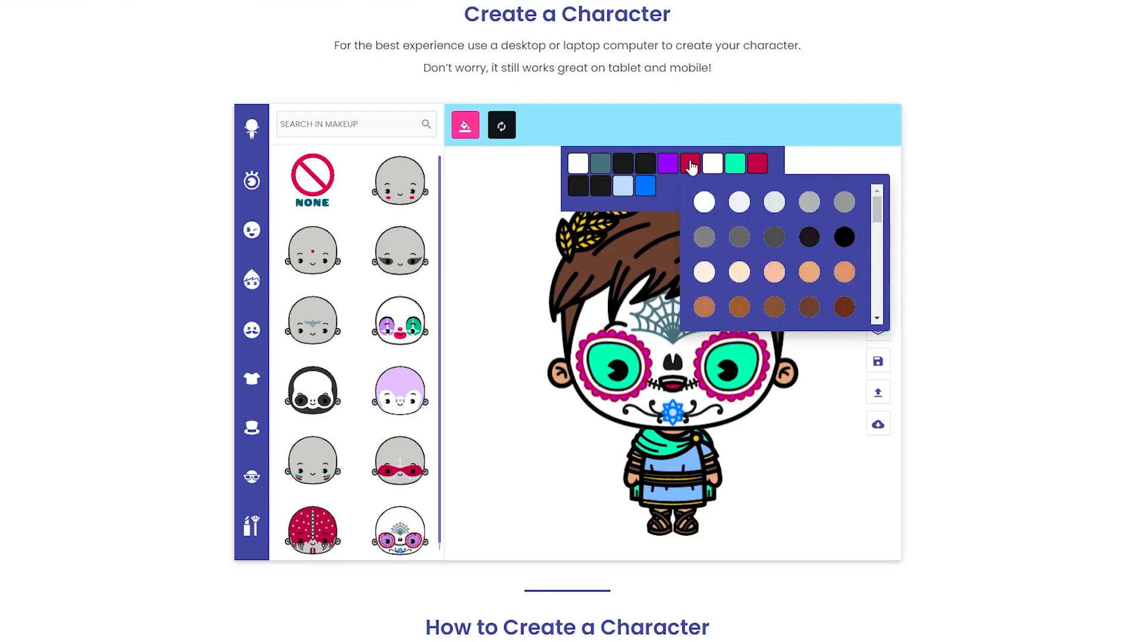
{"action": "left_click", "coordinate": [690, 168]}
{"action": "left_click", "coordinate": [690, 169]}
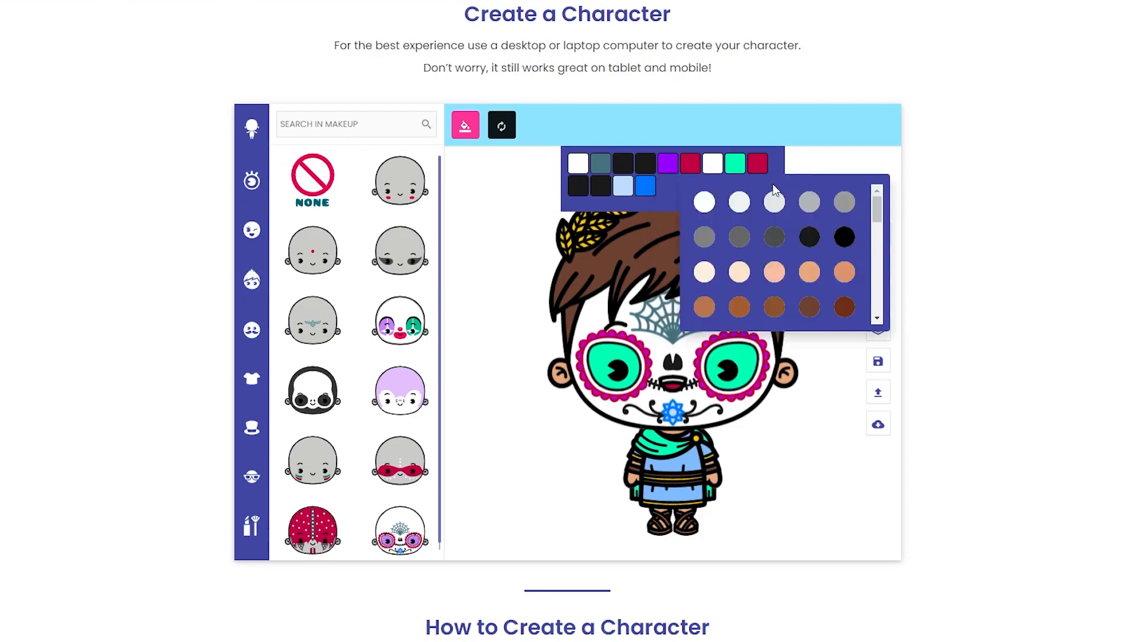
{"action": "left_click", "coordinate": [878, 231]}
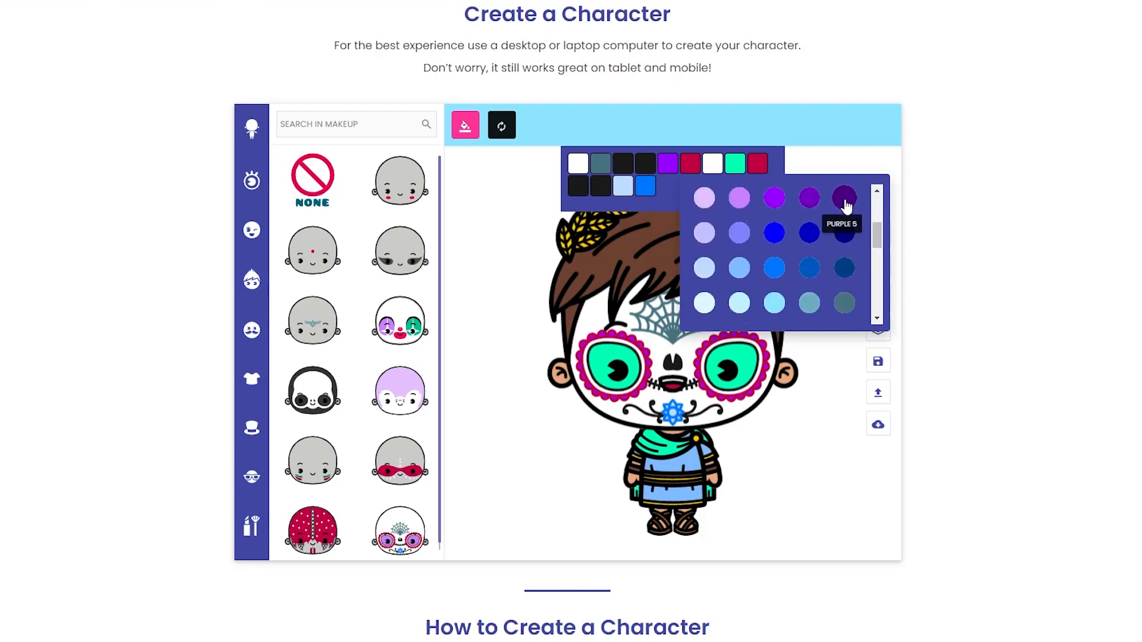
{"action": "left_click", "coordinate": [844, 201]}
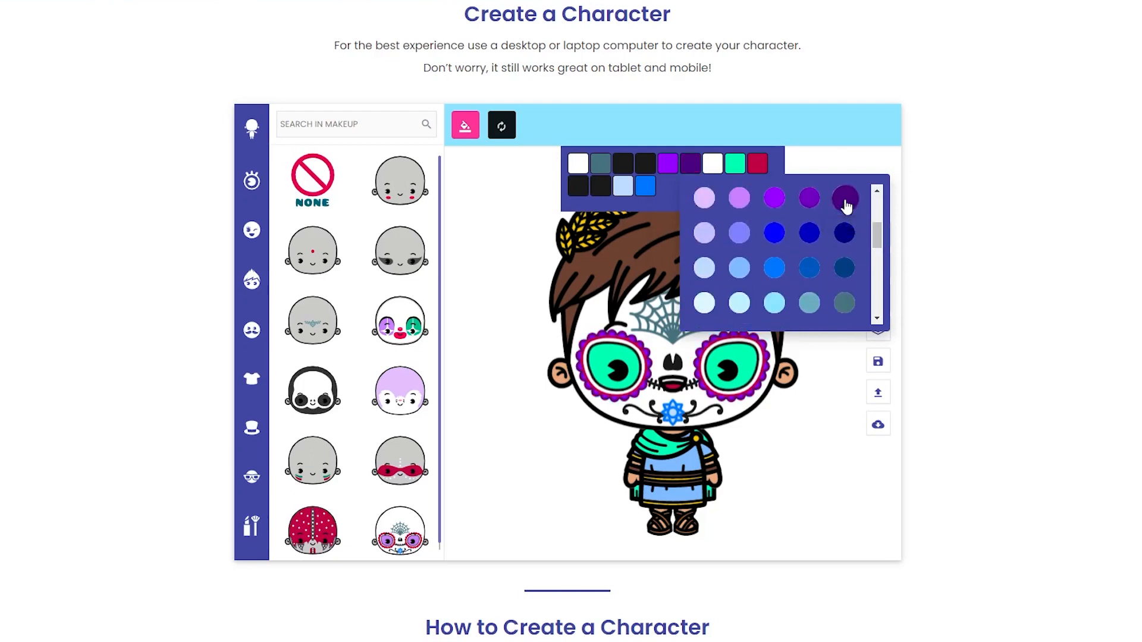
{"action": "left_click", "coordinate": [176, 233]}
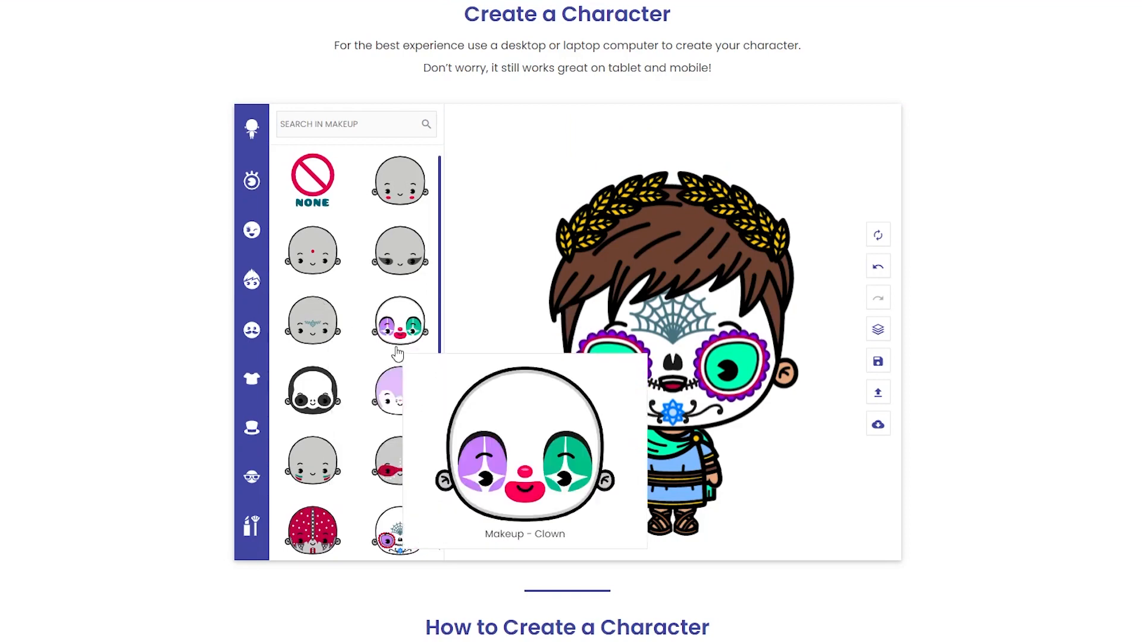
Remove the skull makeup from the face and put the purple-framed sunglasses with dark lenses back on
{"action": "left_click", "coordinate": [332, 187]}
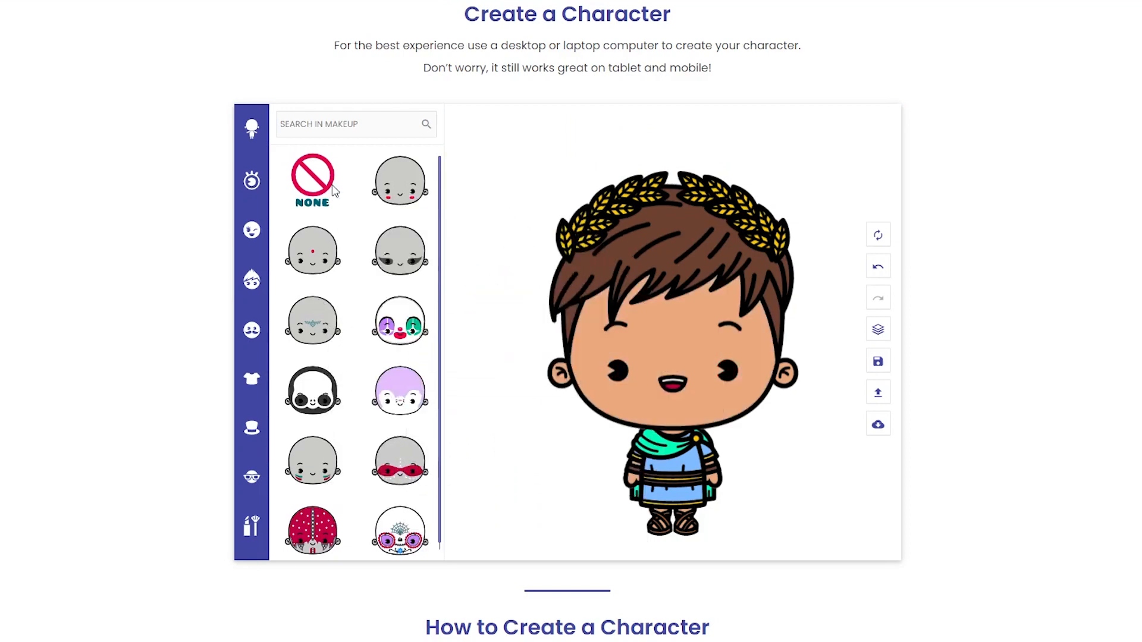
{"action": "left_click", "coordinate": [252, 476]}
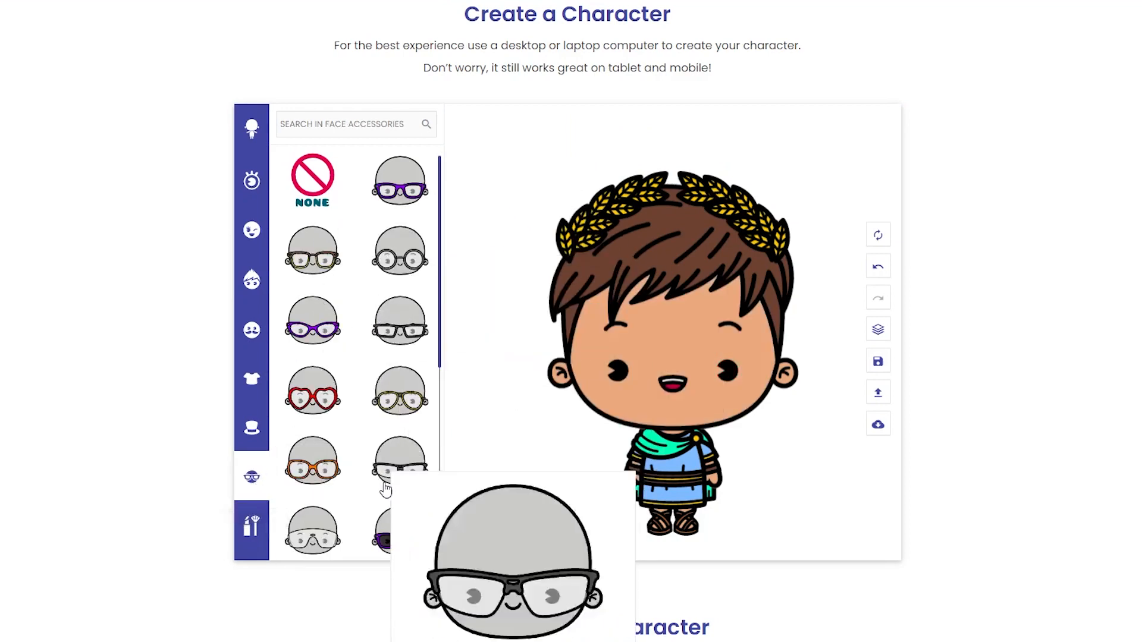
{"action": "left_click", "coordinate": [399, 534]}
Change the sunglasses' purple frame color to bright blue
{"action": "left_click", "coordinate": [465, 125]}
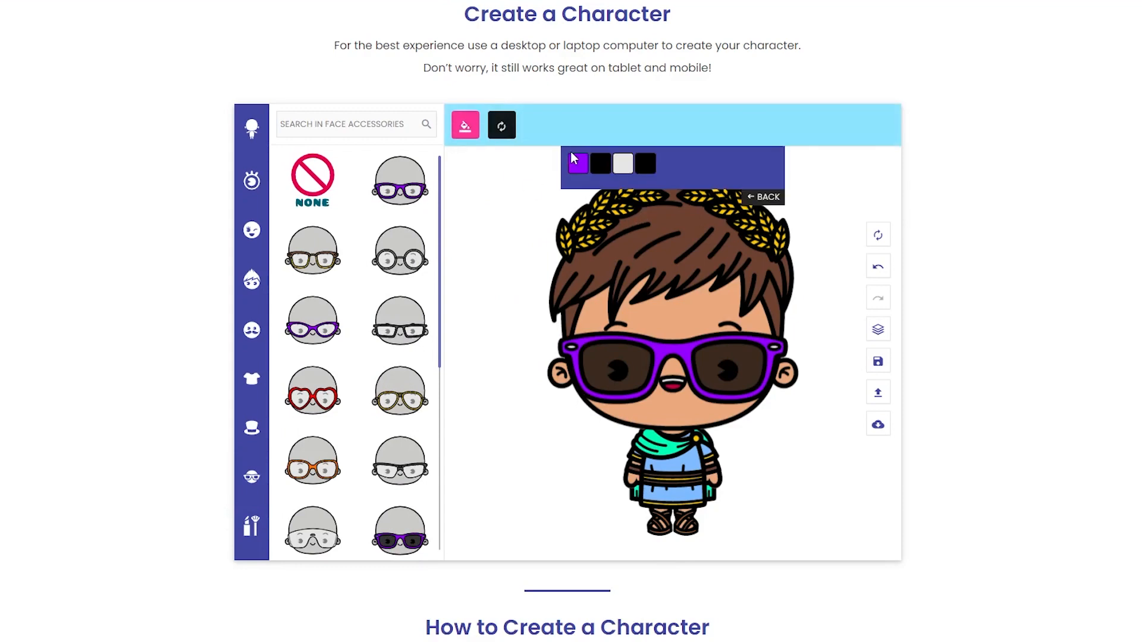
{"action": "left_click", "coordinate": [575, 159]}
{"action": "left_click_drag", "start_coordinate": [768, 218], "coordinate": [768, 238]}
{"action": "scroll", "coordinate": [768, 243], "scroll_direction": "down", "scroll_amount": 1}
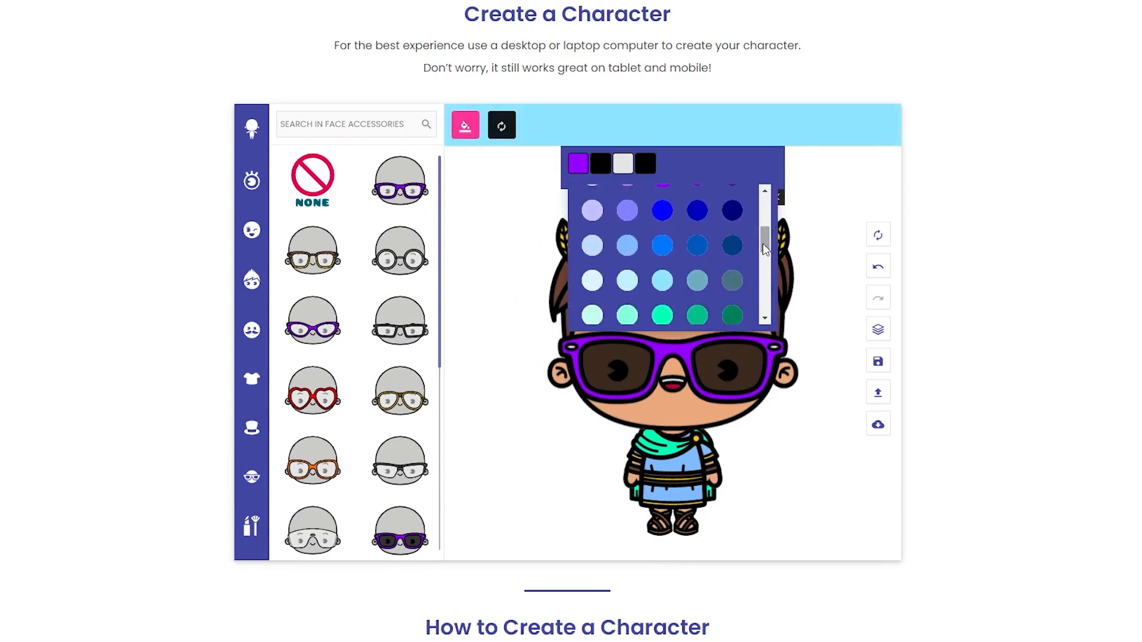
{"action": "left_click", "coordinate": [663, 246]}
Change the sunglasses' black lens color to bright turquoise green
{"action": "left_click", "coordinate": [602, 172]}
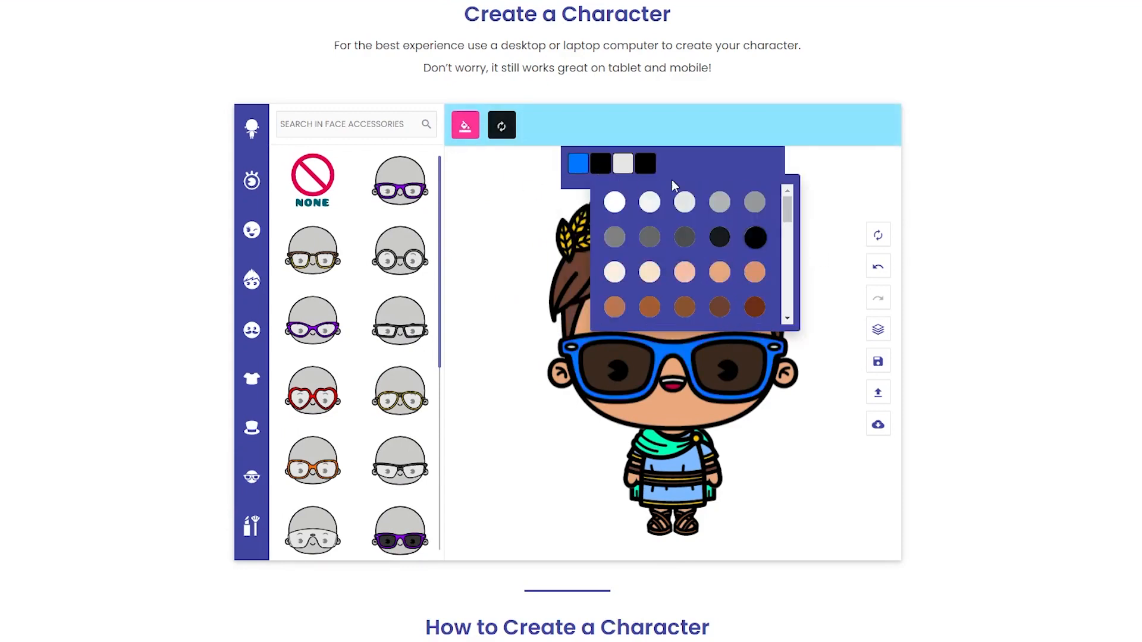
{"action": "scroll", "coordinate": [702, 256], "scroll_direction": "down", "scroll_amount": 3}
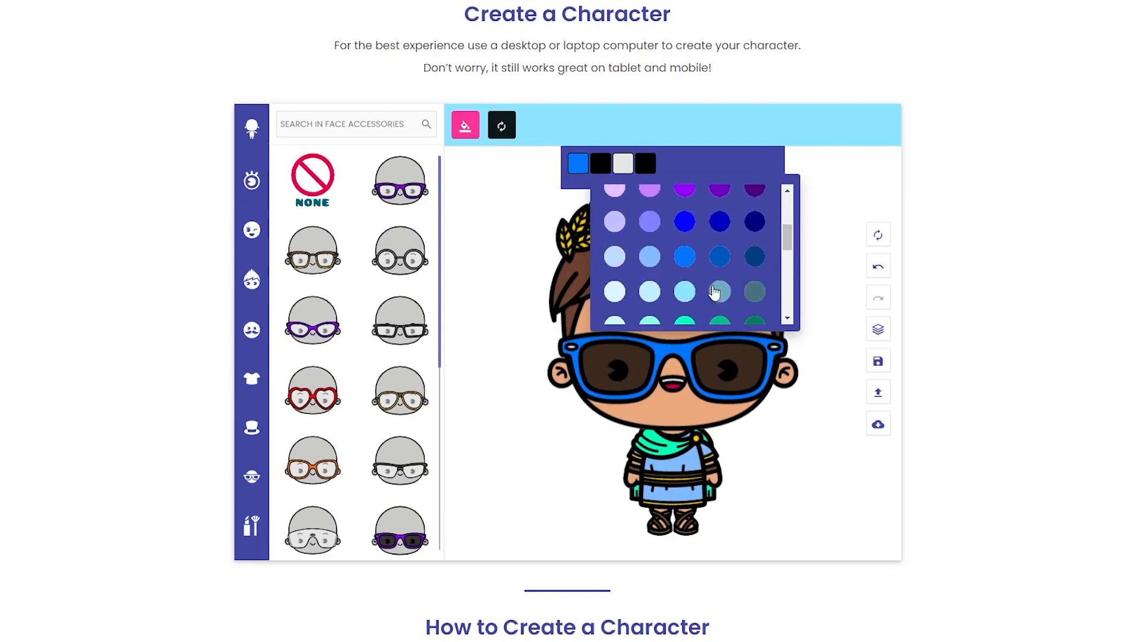
{"action": "left_click", "coordinate": [684, 322]}
{"action": "left_click", "coordinate": [183, 240]}
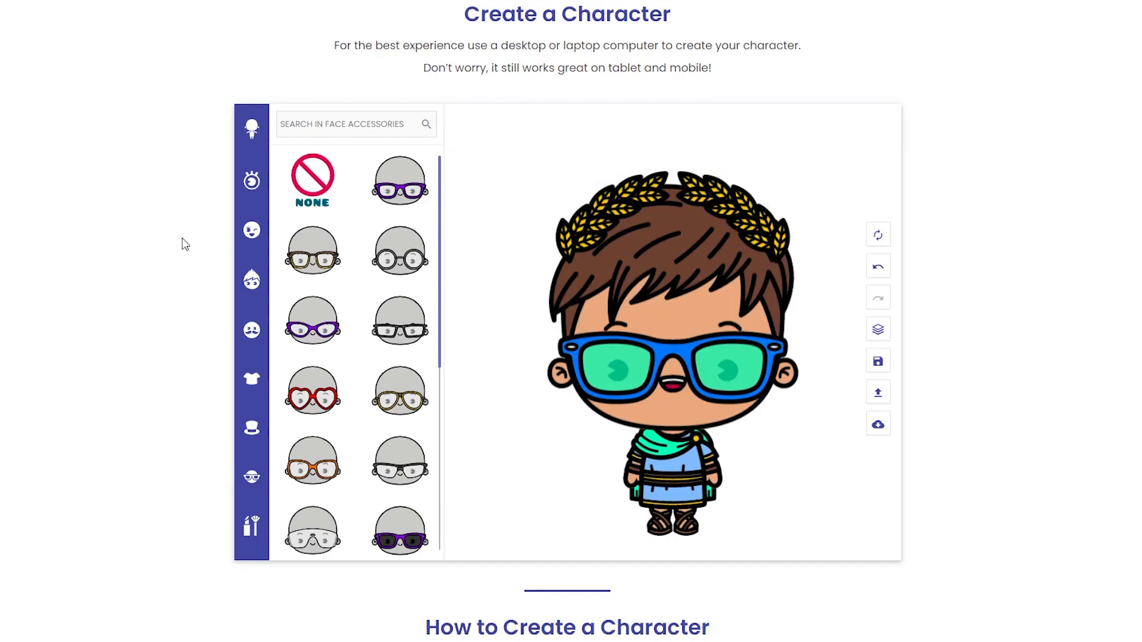
From the character's layer list, recolor the brown part of the Short Pixie hair to Turquoise 5
{"action": "left_click", "coordinate": [801, 466]}
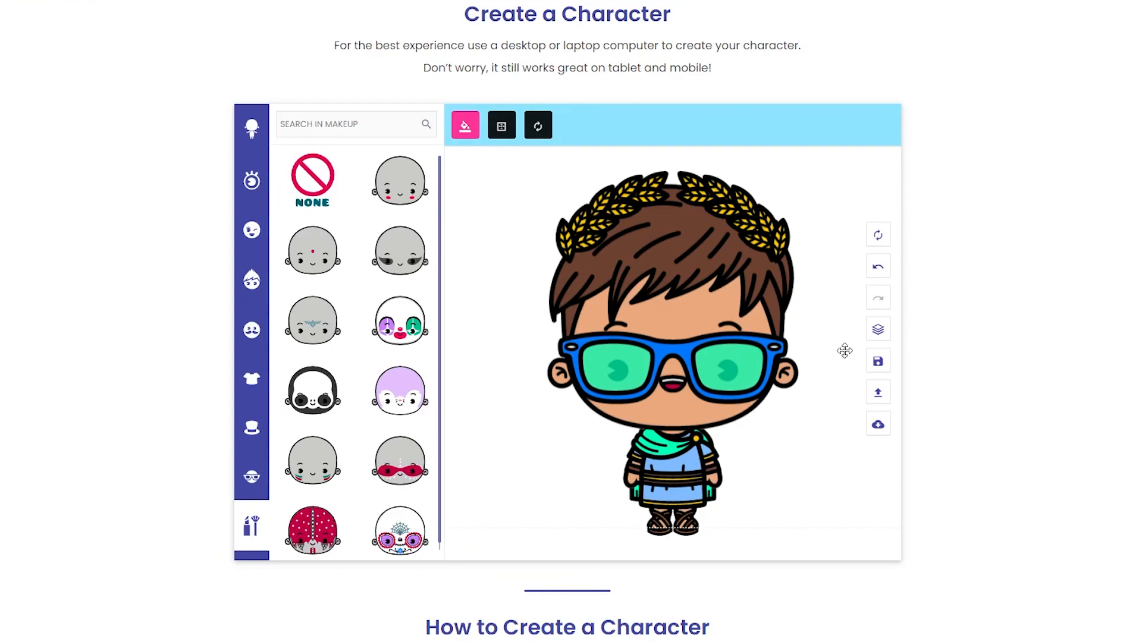
{"action": "left_click", "coordinate": [878, 330]}
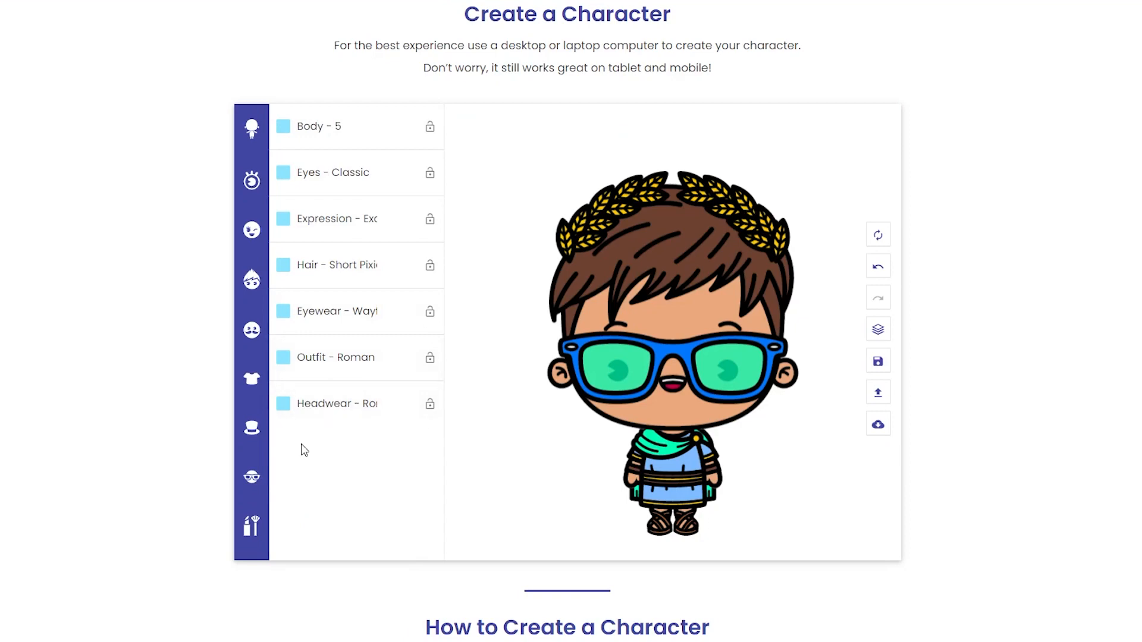
{"action": "left_click", "coordinate": [284, 268]}
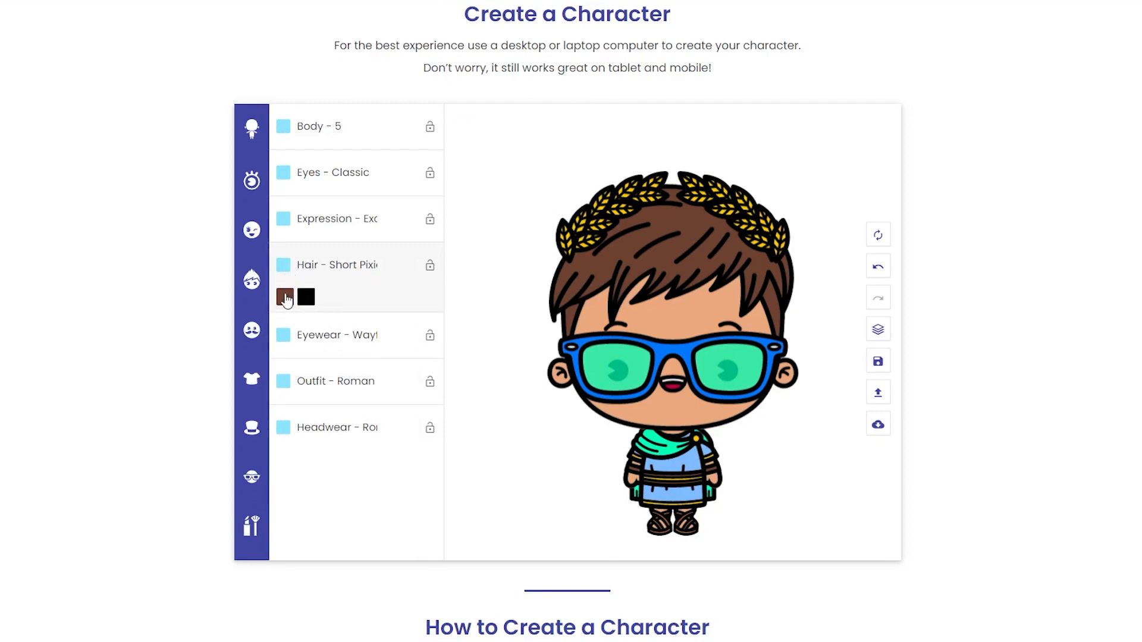
{"action": "left_click", "coordinate": [284, 297]}
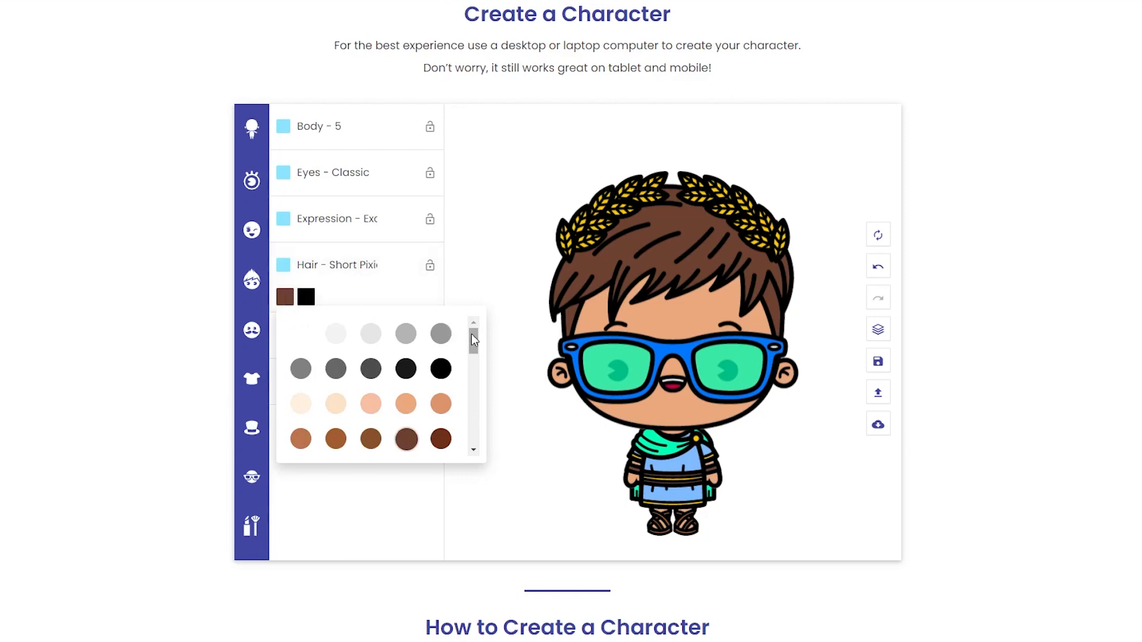
{"action": "left_click_drag", "start_coordinate": [471, 334], "coordinate": [478, 379]}
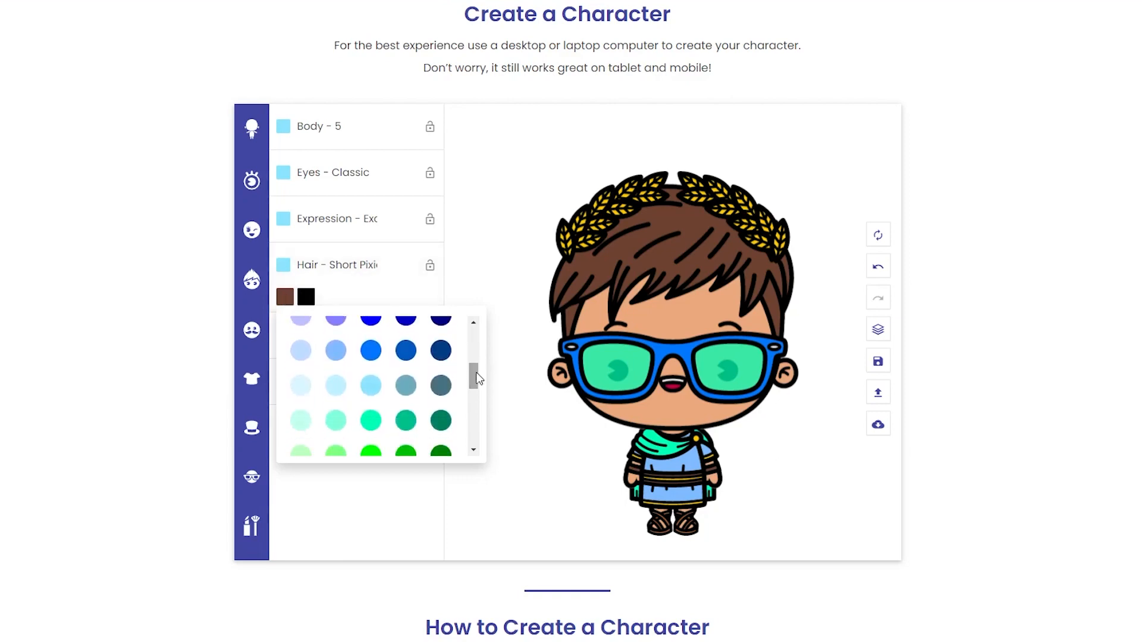
{"action": "left_click", "coordinate": [442, 423]}
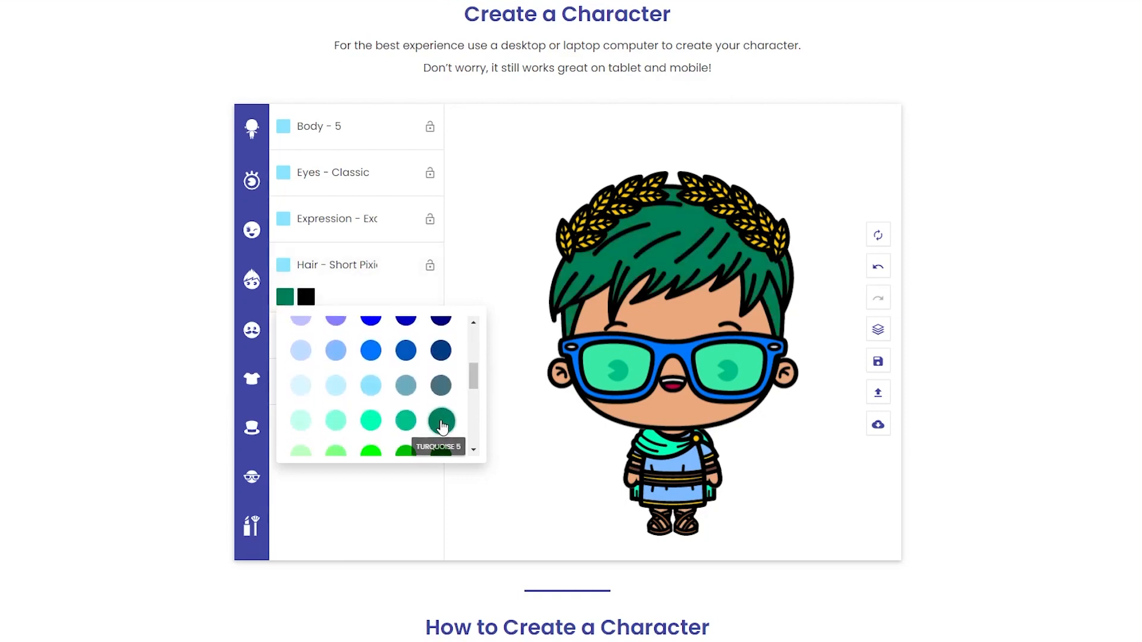
{"action": "left_click", "coordinate": [381, 521]}
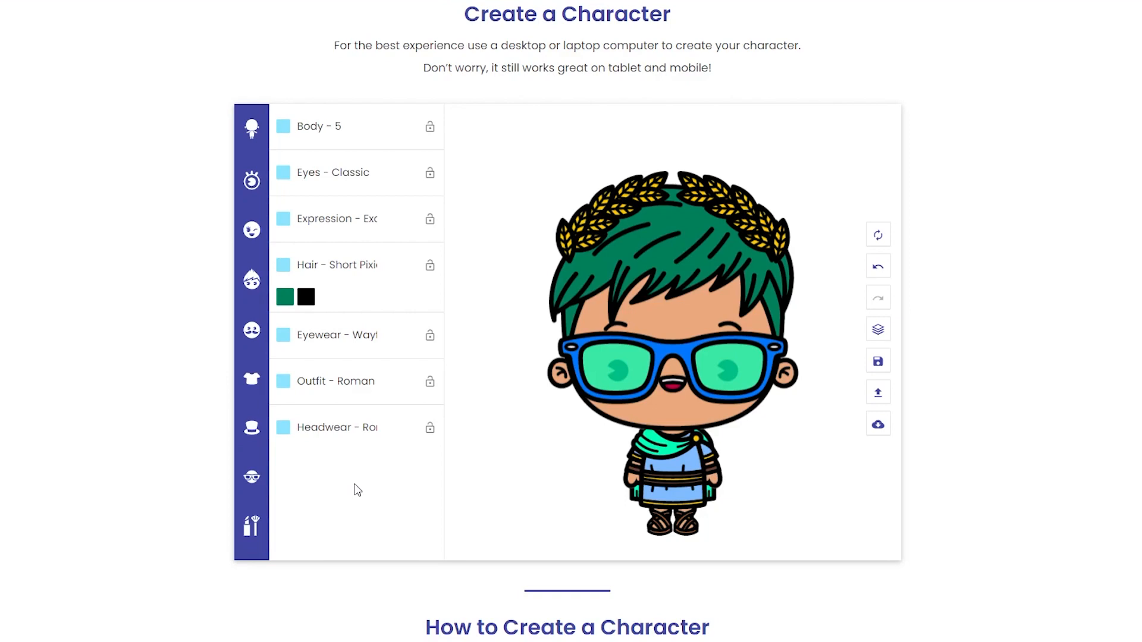
{"action": "left_click", "coordinate": [285, 299]}
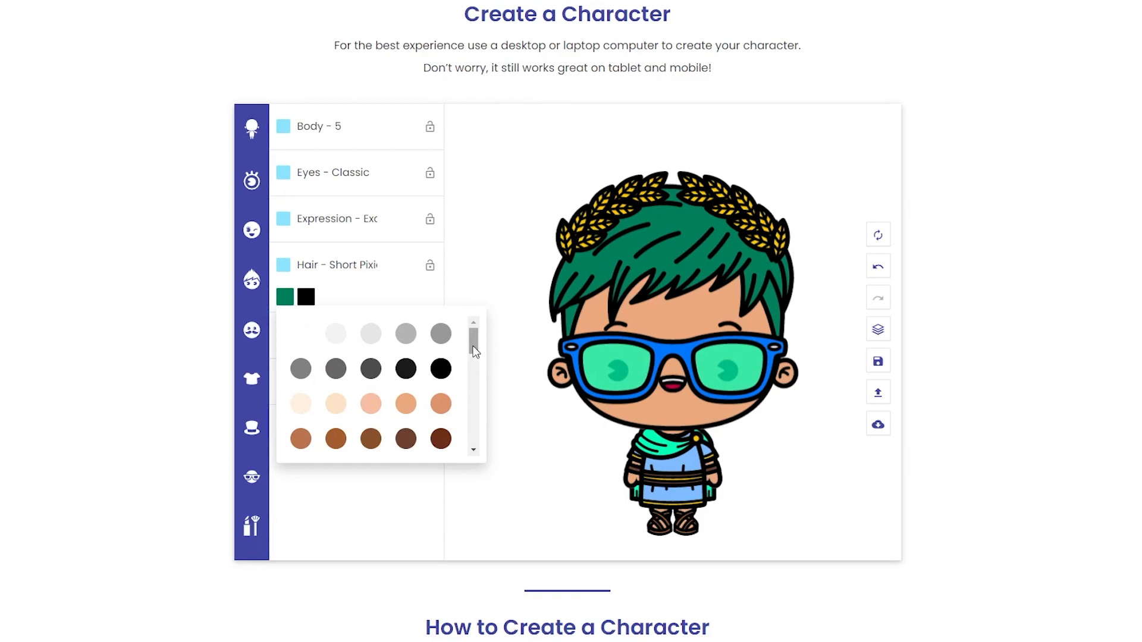
{"action": "mouse_move", "coordinate": [475, 351]}
{"action": "left_mouse_down"}
{"action": "mouse_move", "coordinate": [480, 393]}
{"action": "mouse_move", "coordinate": [476, 339]}
{"action": "left_mouse_up"}
{"action": "left_click", "coordinate": [788, 480]}
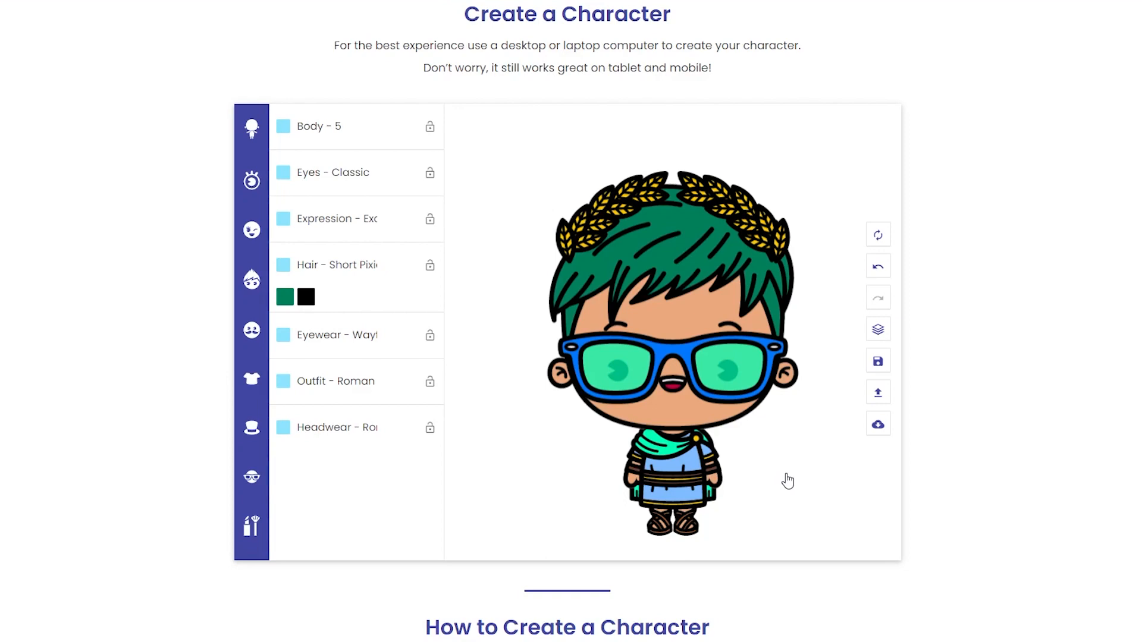
Download the finished character as a PNG image
{"action": "left_click", "coordinate": [878, 427]}
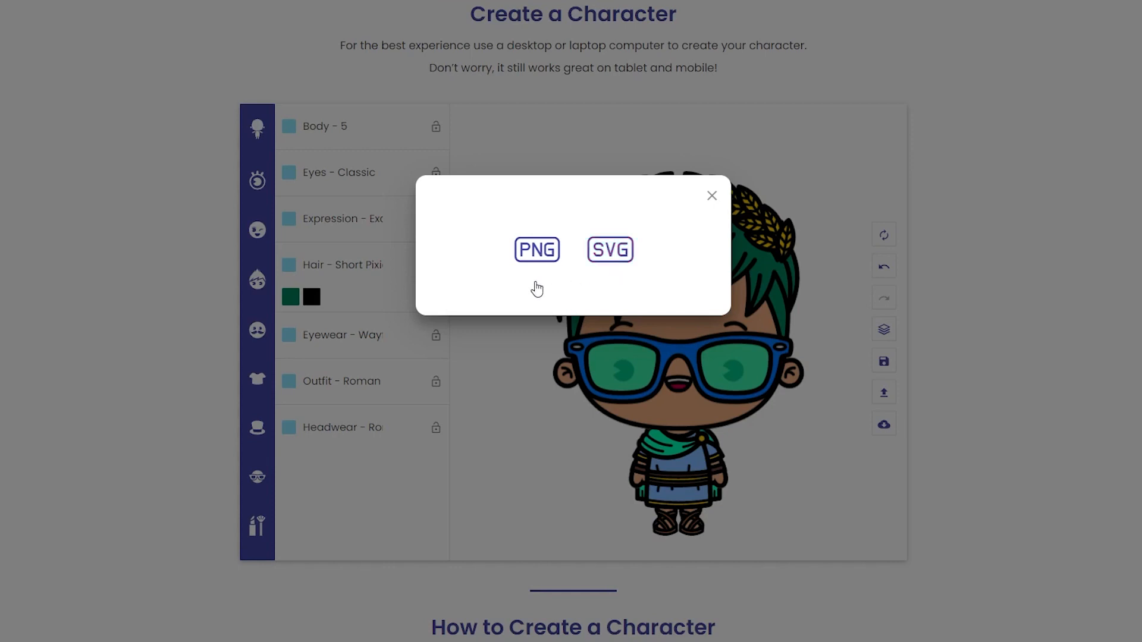
{"action": "left_click", "coordinate": [542, 256]}
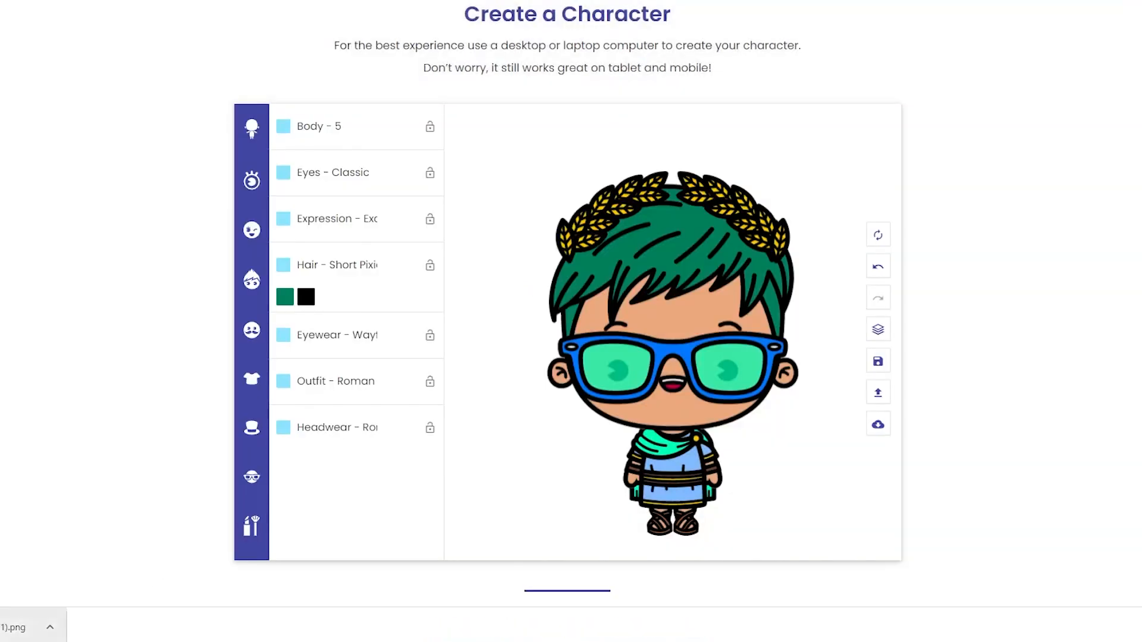
Open the downloaded Custom Clipart (1).png, inspect the character's line quality up close at 64% magnification, and close the image
{"action": "left_click", "coordinate": [24, 627]}
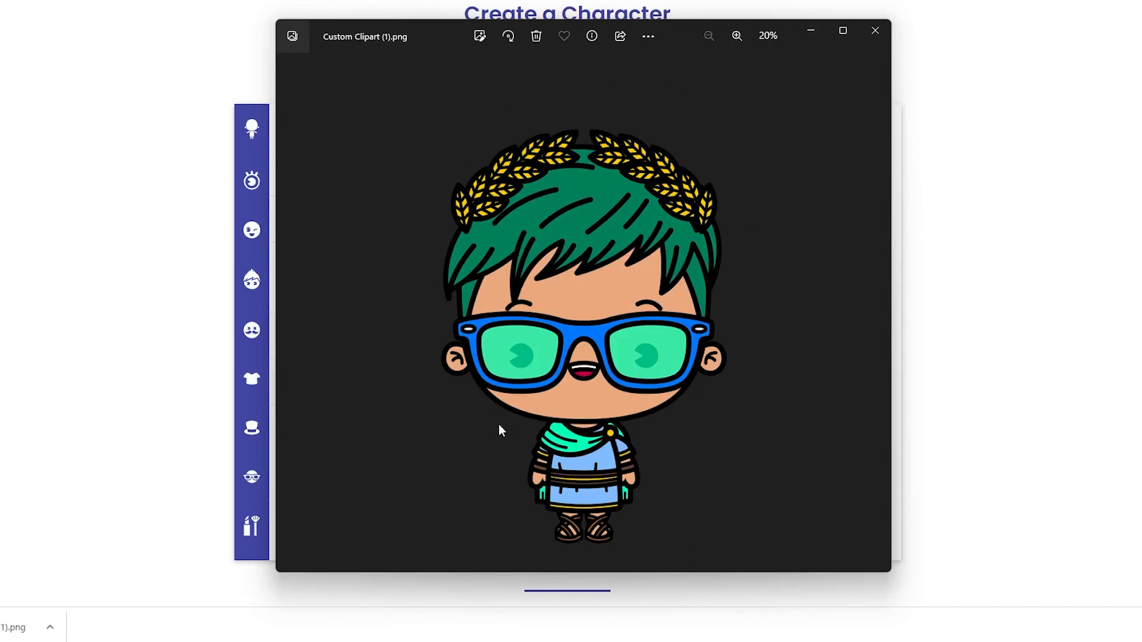
{"action": "left_click", "coordinate": [738, 35]}
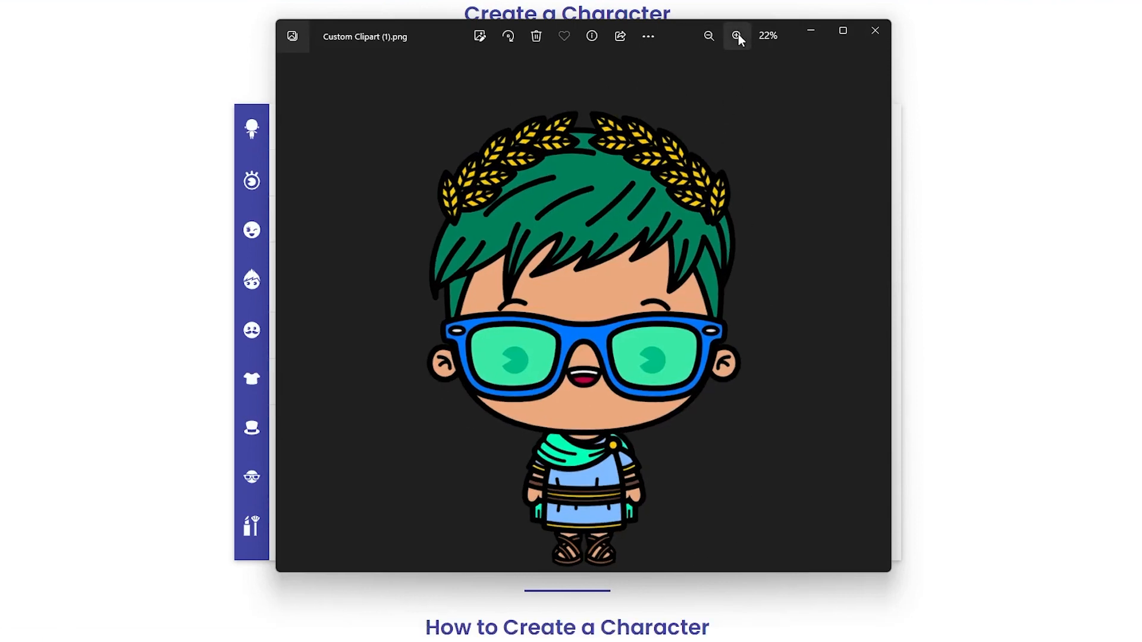
{"action": "left_click", "coordinate": [738, 35]}
{"action": "left_click", "coordinate": [738, 35]}
{"action": "left_click", "coordinate": [737, 36]}
{"action": "left_click", "coordinate": [738, 36]}
{"action": "left_click", "coordinate": [738, 36]}
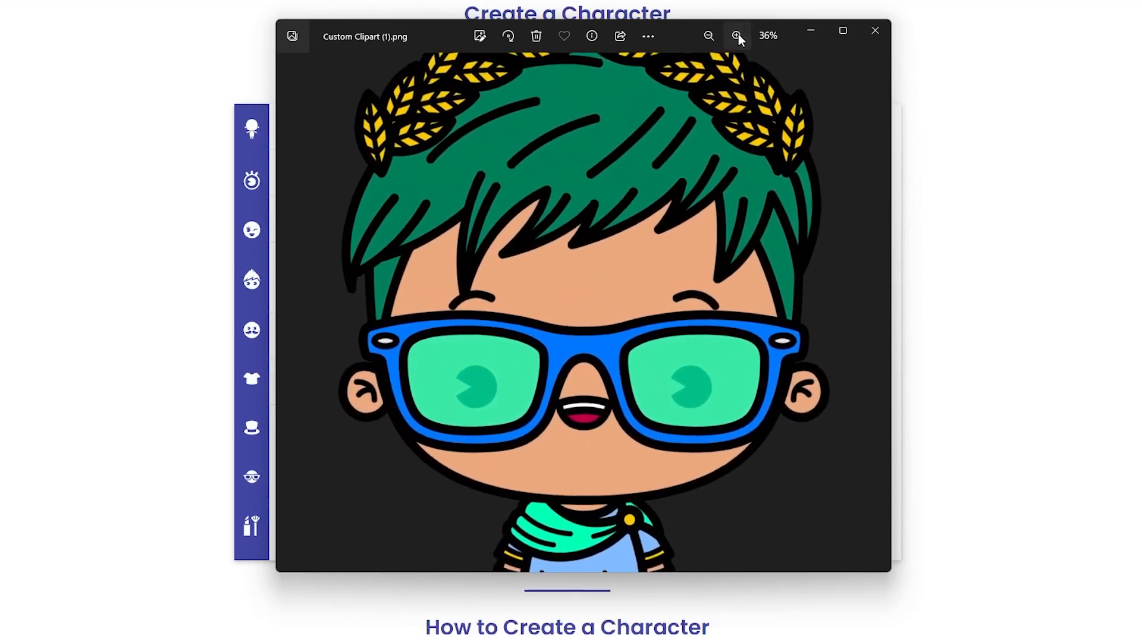
{"action": "left_click", "coordinate": [737, 36]}
{"action": "left_click", "coordinate": [737, 36]}
{"action": "left_click", "coordinate": [738, 36]}
{"action": "left_click", "coordinate": [738, 36]}
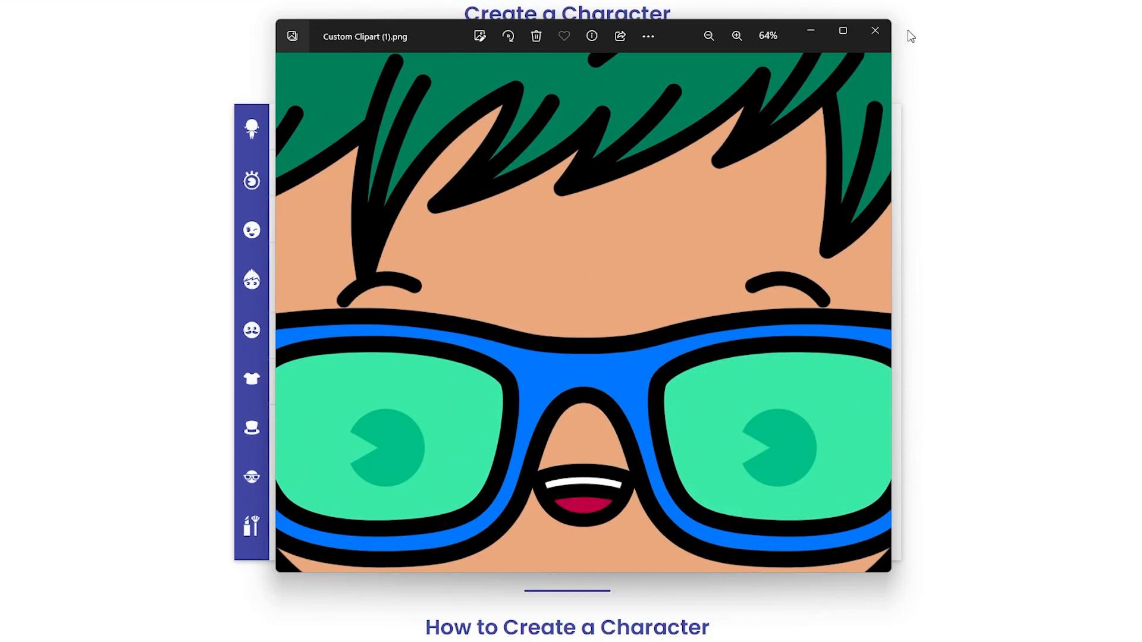
{"action": "left_click", "coordinate": [875, 30]}
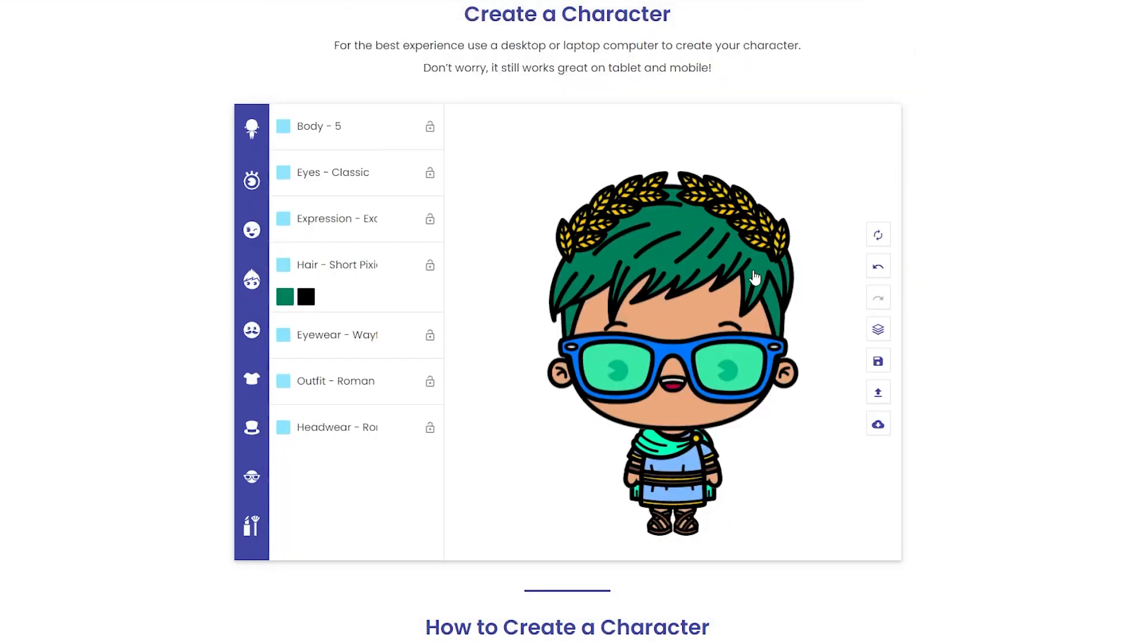
Save the current character design with the title "Cool Roman"
{"action": "left_click", "coordinate": [827, 500]}
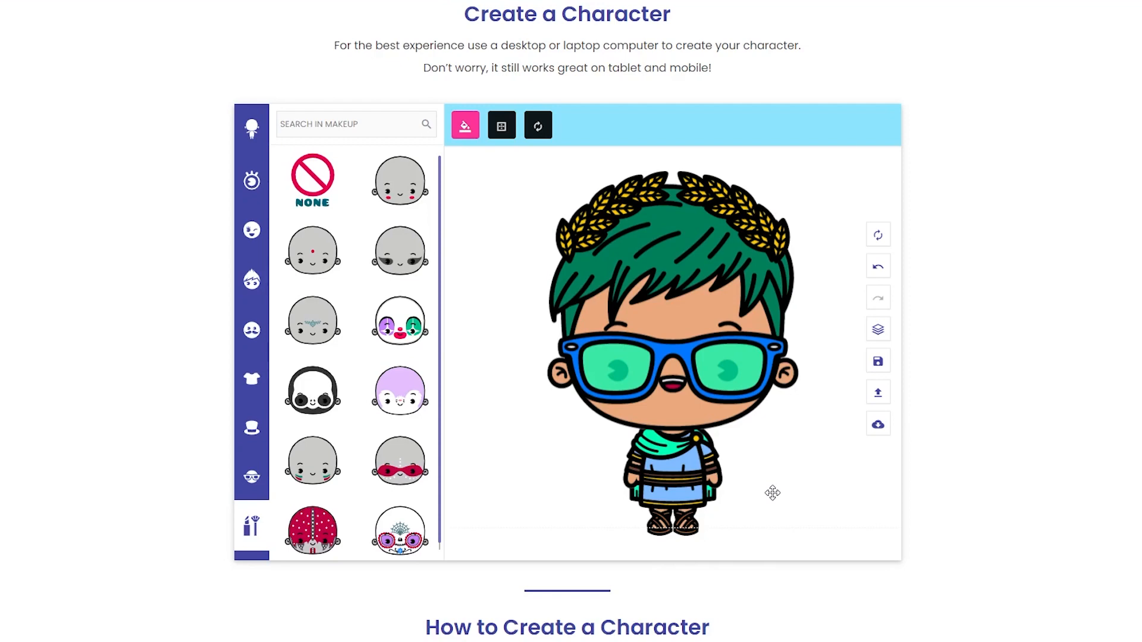
{"action": "left_click", "coordinate": [879, 363]}
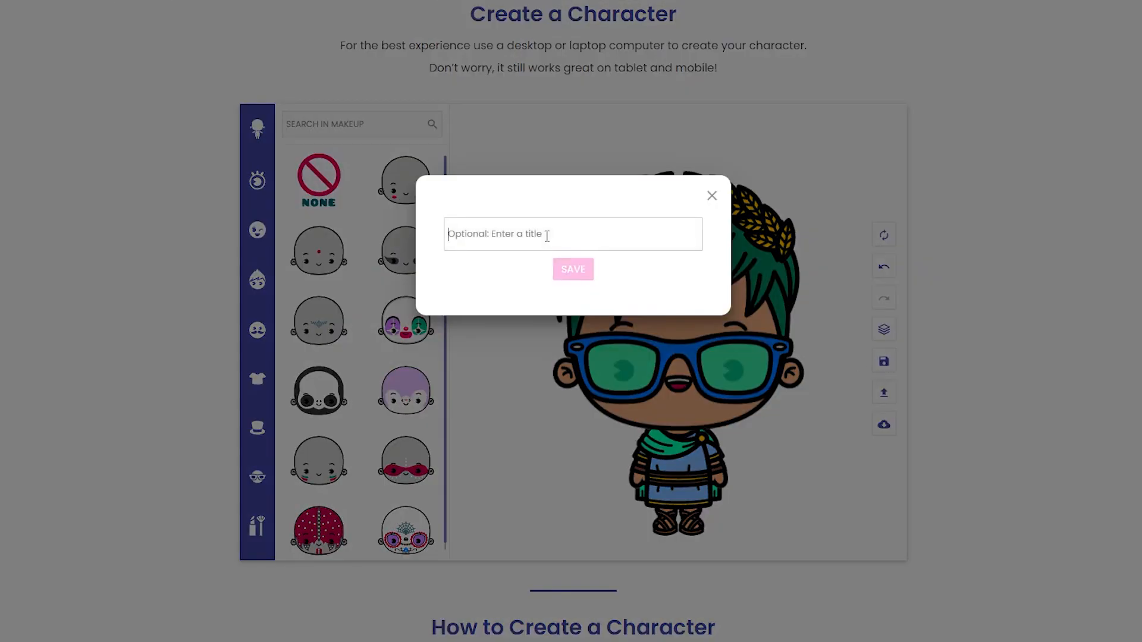
{"action": "type", "text": "Cool Roman"}
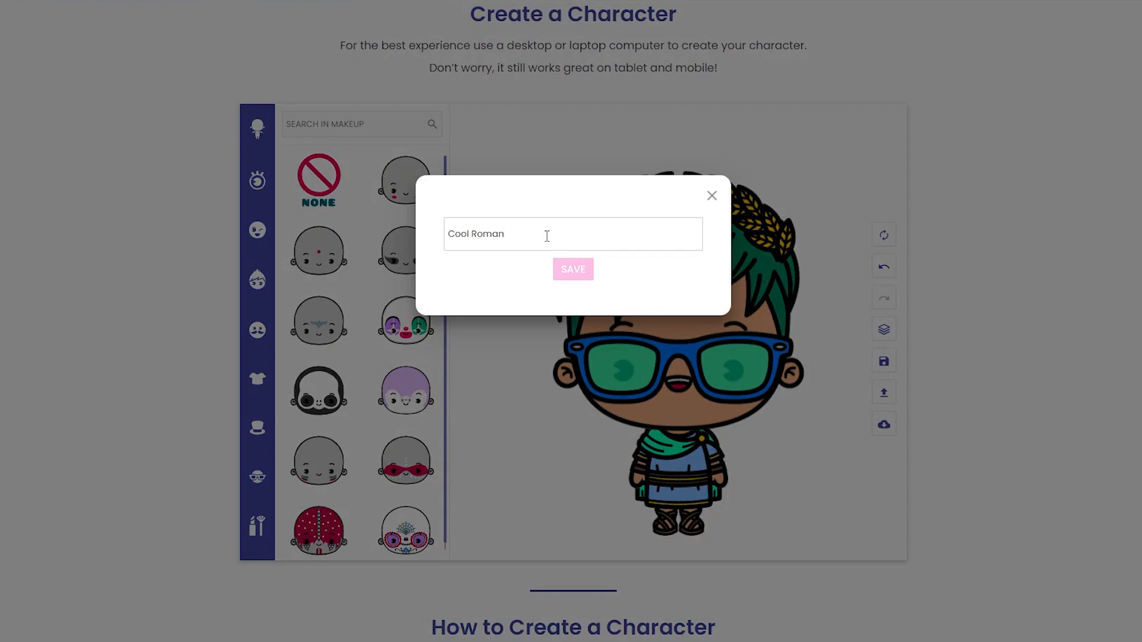
{"action": "left_click", "coordinate": [569, 269]}
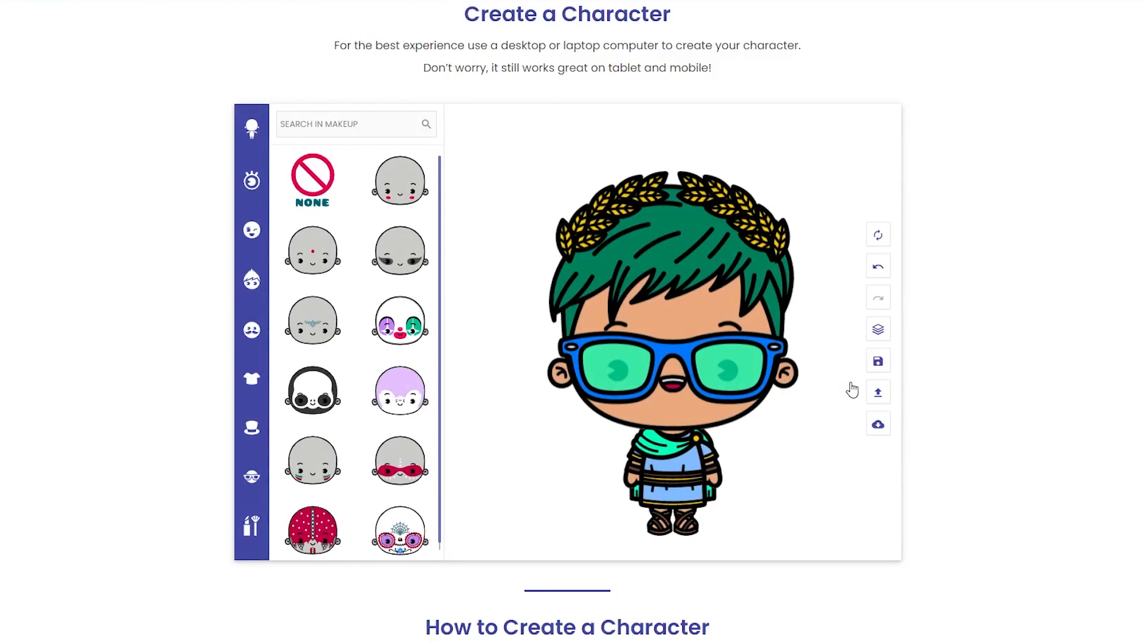
Load the Cool Roman character from the saved designs
{"action": "left_click", "coordinate": [881, 395]}
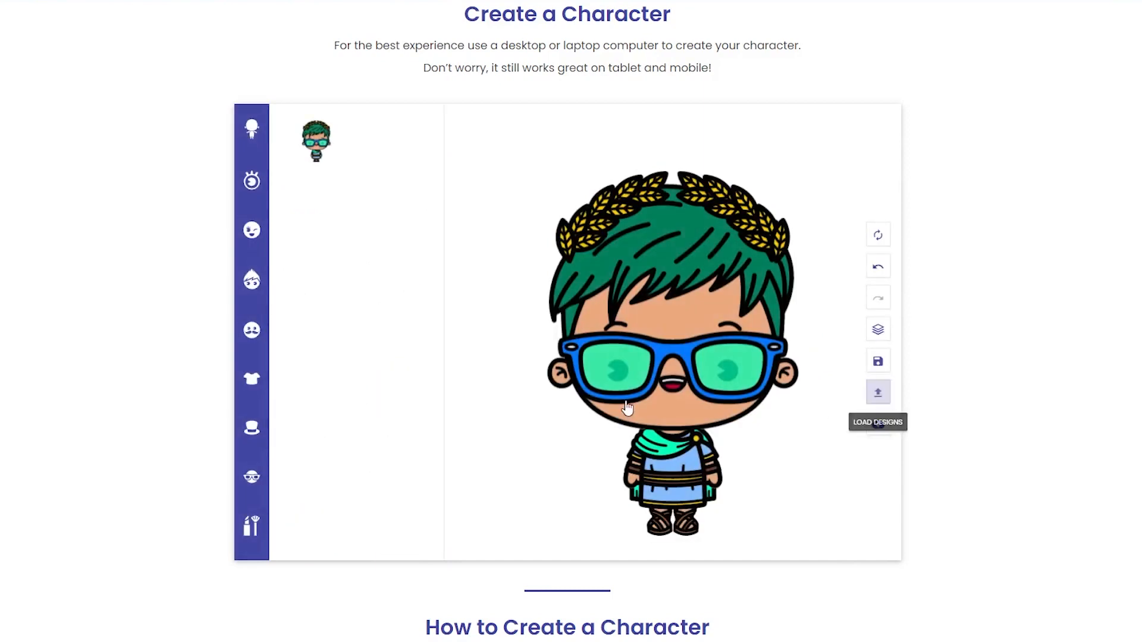
{"action": "mouse_move", "coordinate": [317, 142]}
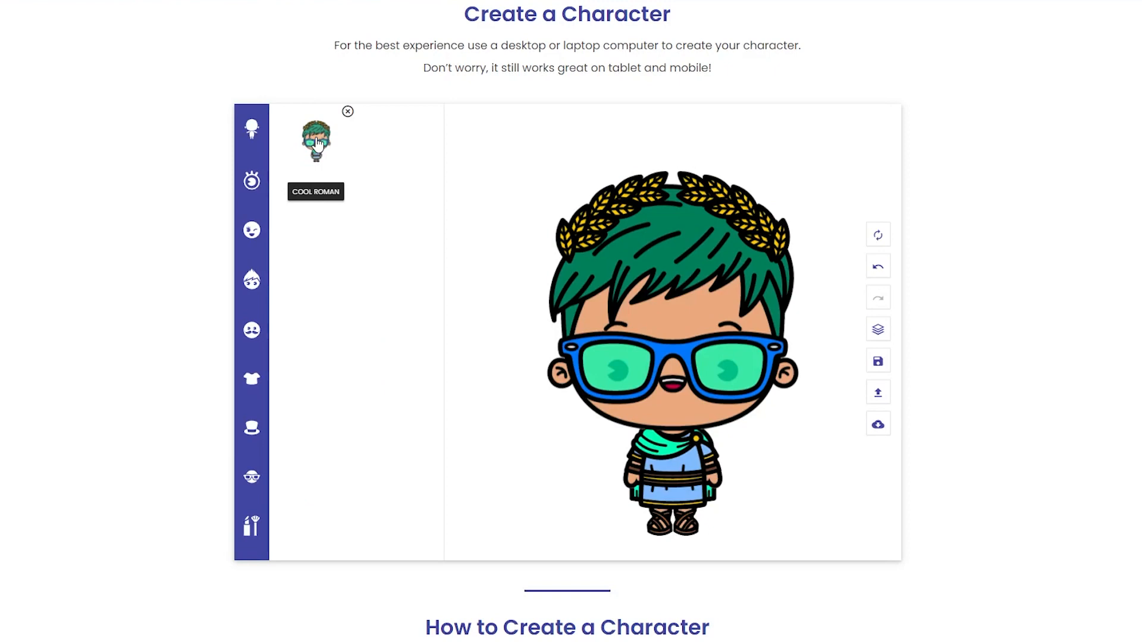
{"action": "left_click", "coordinate": [316, 138]}
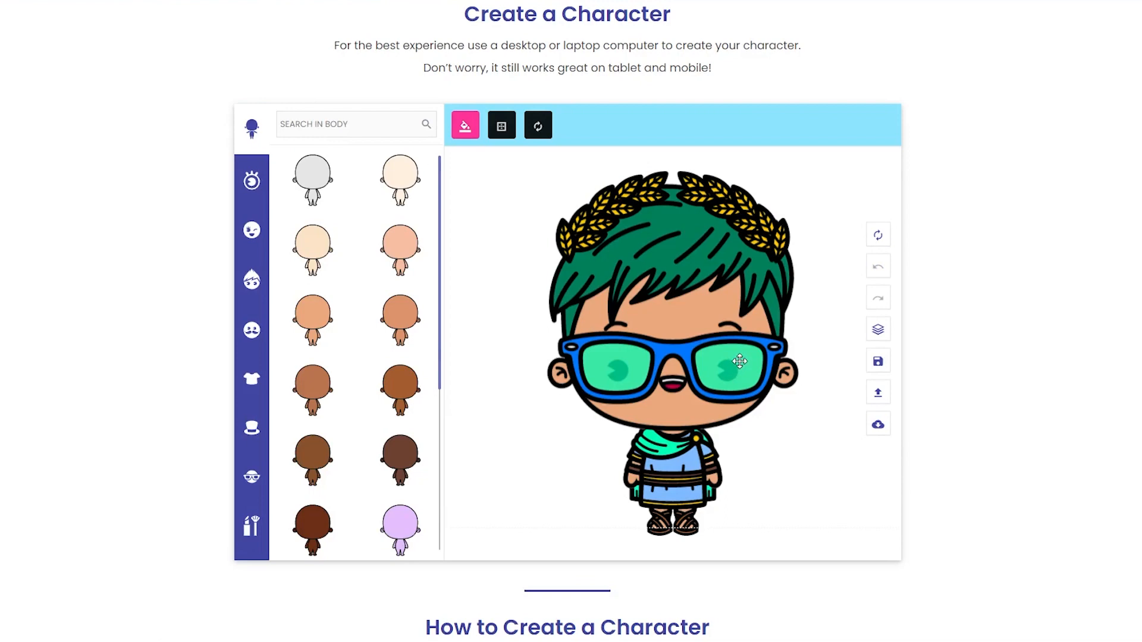
Change the character's body to the medium reddish-brown skin tone and save this variant with the title "Cool Roman V2"
{"action": "left_click", "coordinate": [322, 390]}
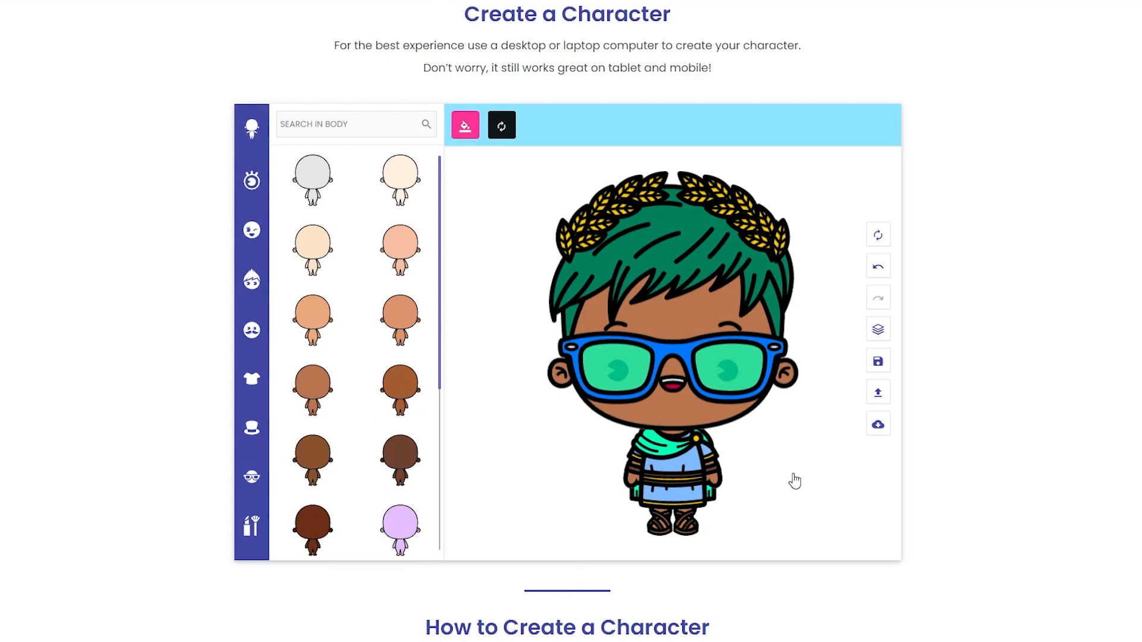
{"action": "left_click", "coordinate": [879, 363]}
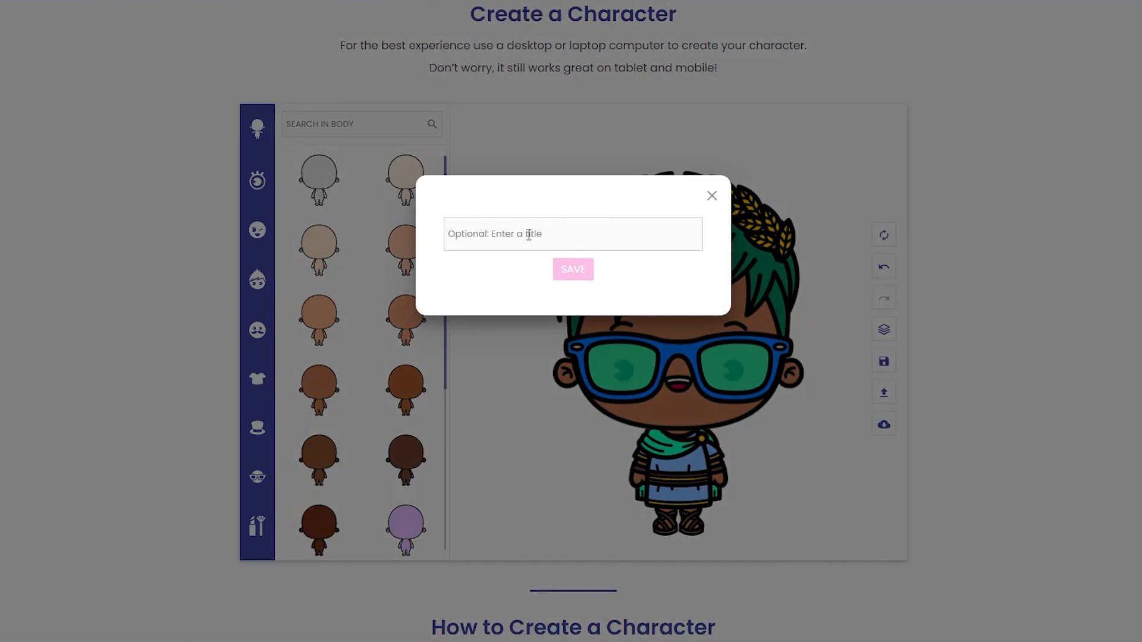
{"action": "type", "text": "Cool Roman V2"}
{"action": "left_click", "coordinate": [562, 267]}
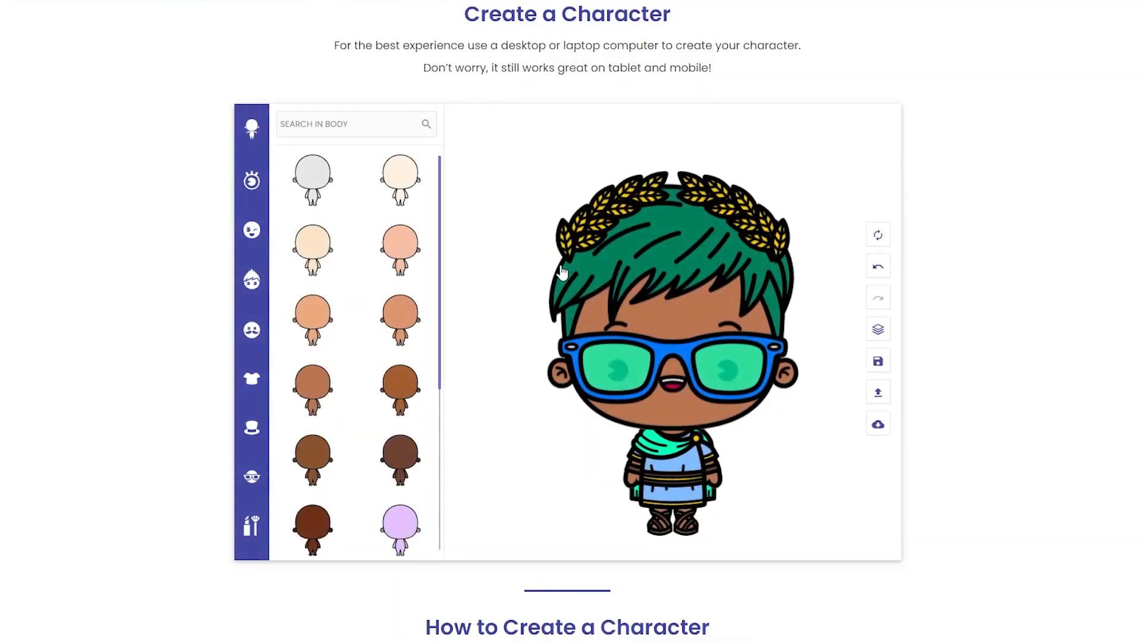
Switch from the darker-skinned variant back to the original Cool Roman by loading it from the saved designs
{"action": "left_click", "coordinate": [878, 394]}
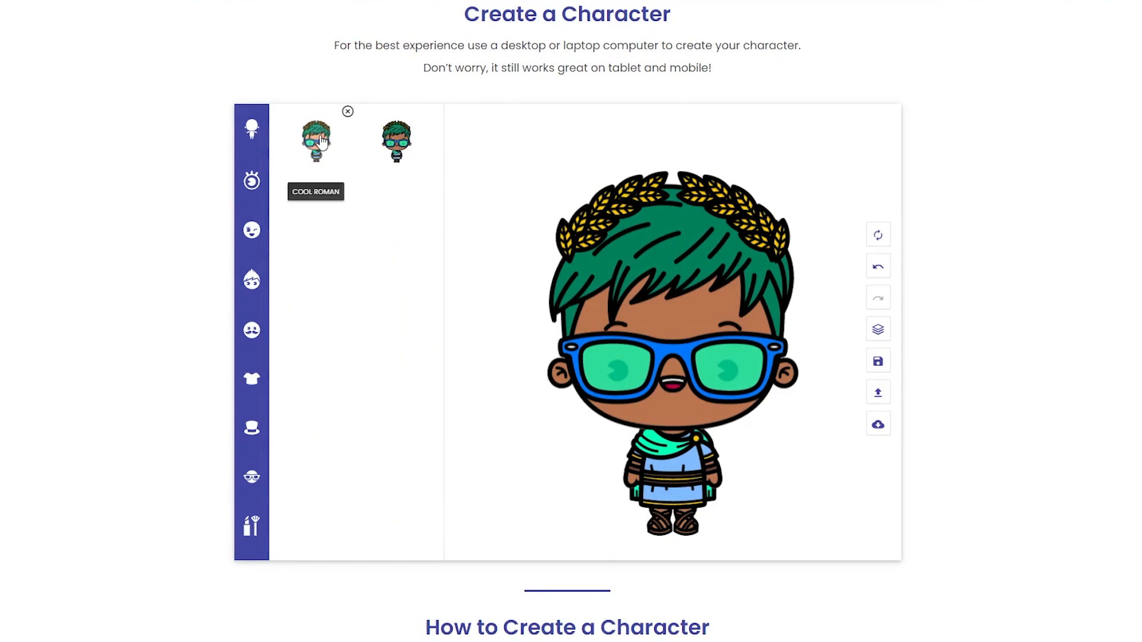
{"action": "left_click", "coordinate": [317, 138]}
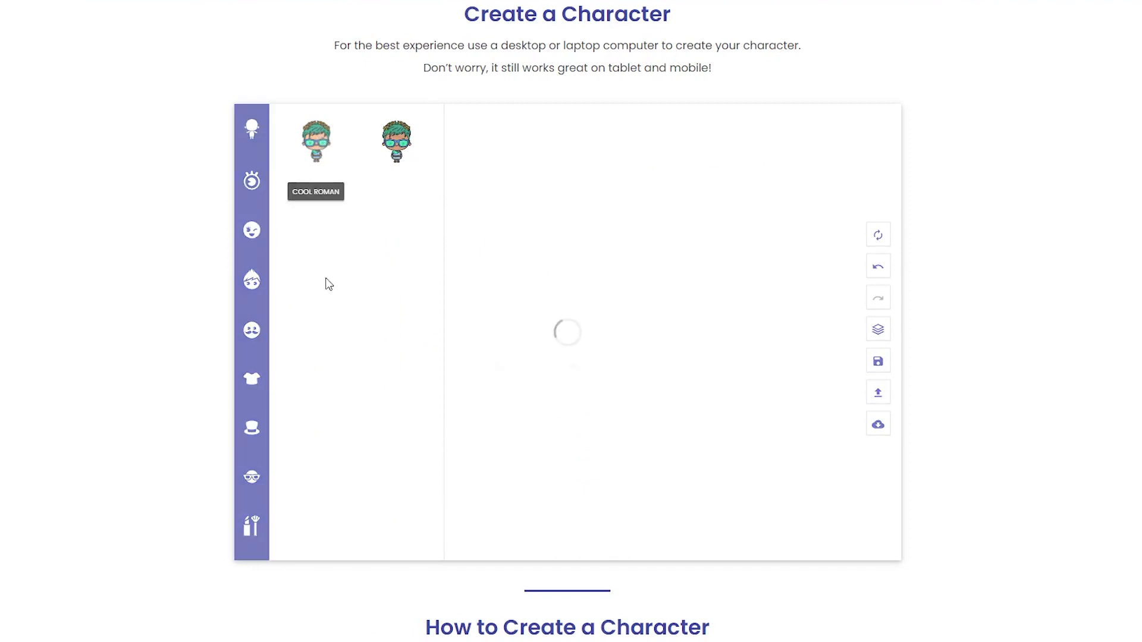